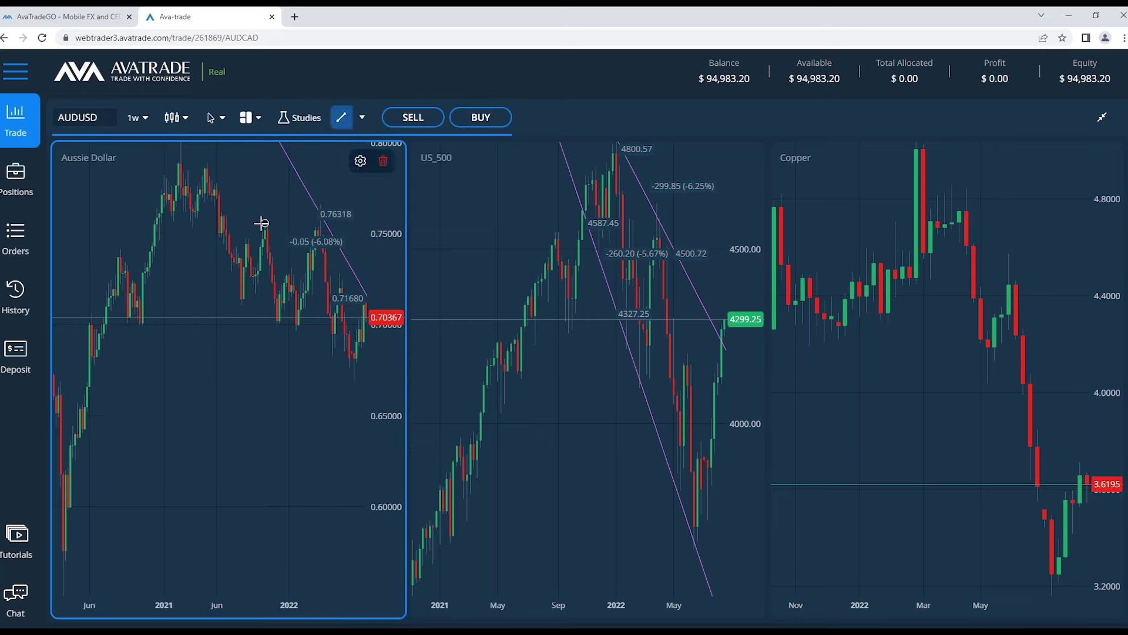
Step: Draw a lower descending trend line on the Aussie Dollar chart from about 0.75551 to about 0.70952
left_click_drag(261, 224, 305, 310)
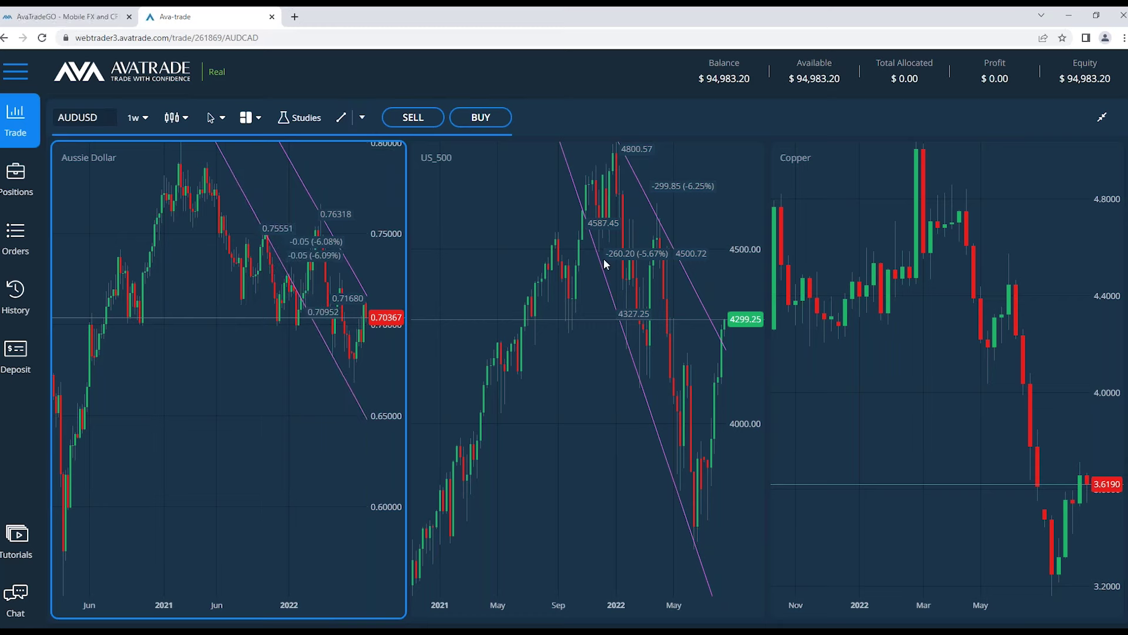
left_click(920, 391)
left_click_drag(921, 392, 960, 469)
left_click(341, 119)
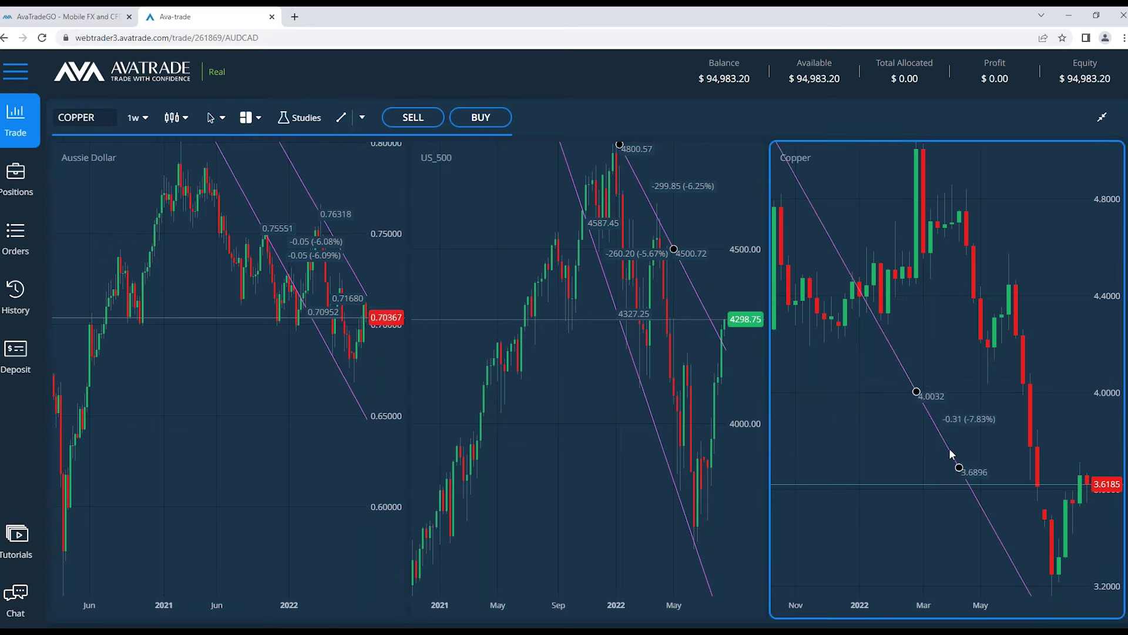
left_click(1107, 164)
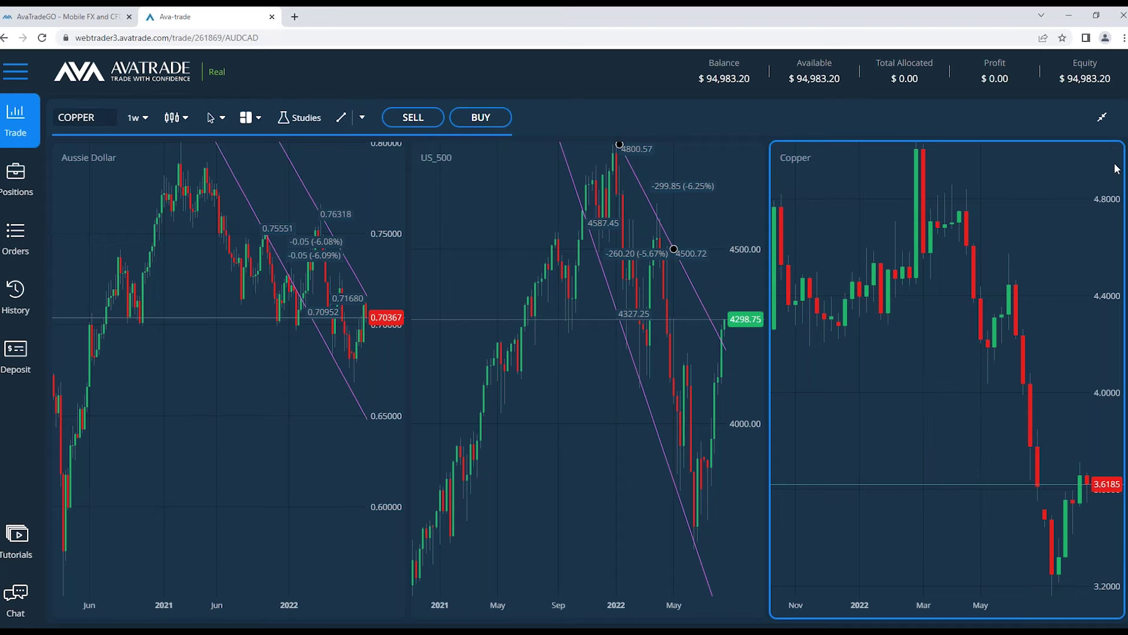
Step: Draw a lower descending trend line on the Copper chart from about 4.4700 to about 3.8798
left_click(338, 124)
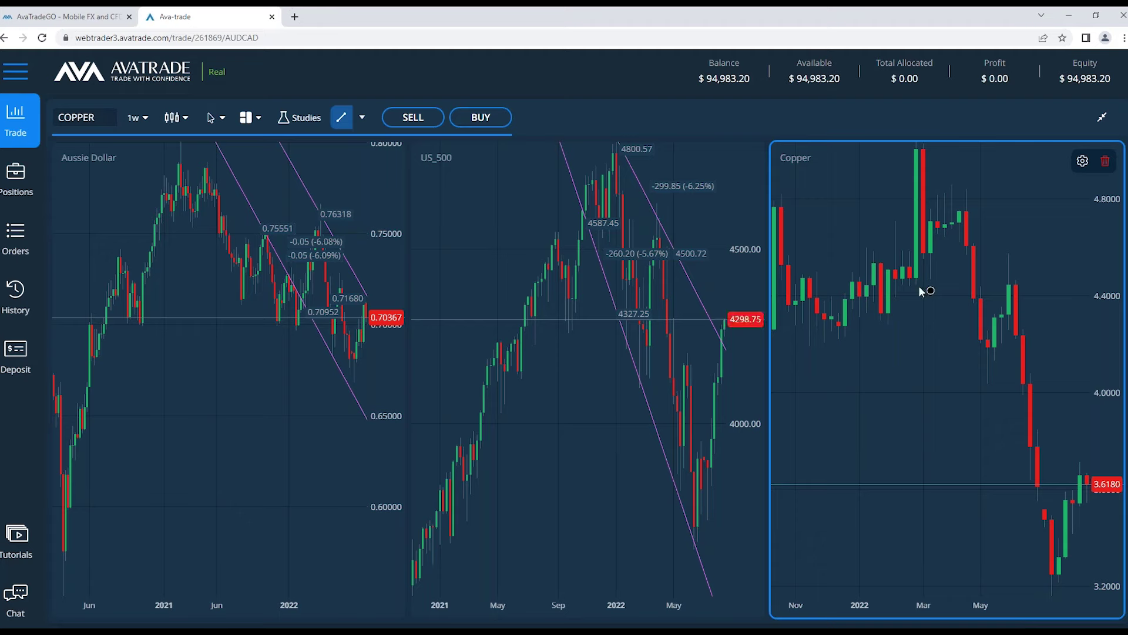
left_click(902, 278)
left_click(966, 422)
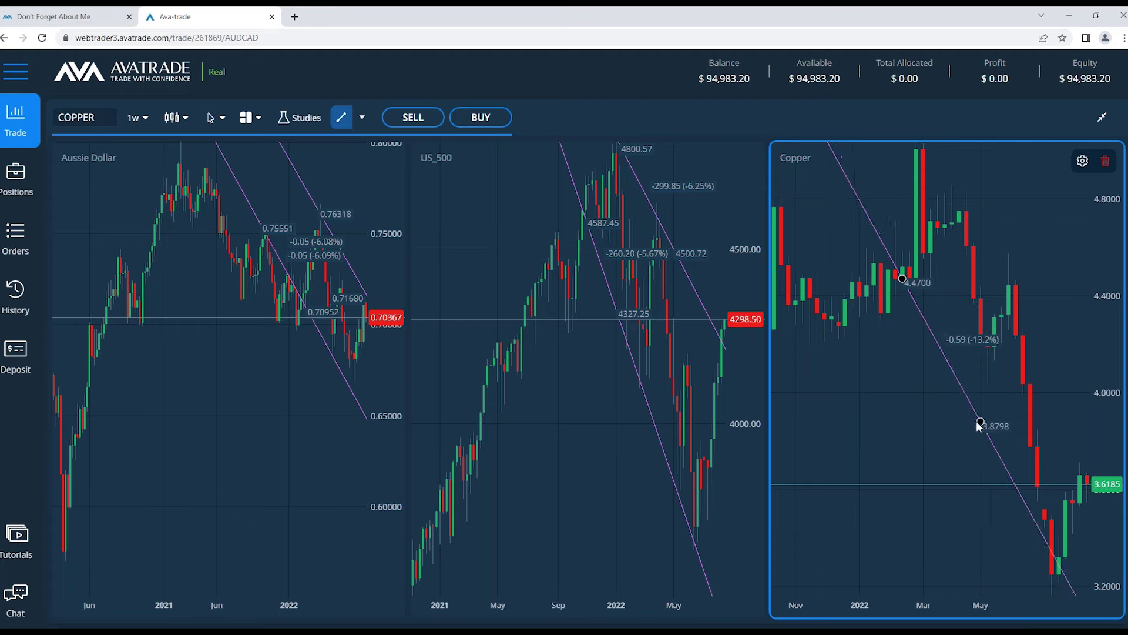
Step: Draw an upper descending trend line on the Copper chart from the March peak and raise it to the latest candle highs, second anchor about 4.8731
left_click(344, 125)
left_click(920, 145)
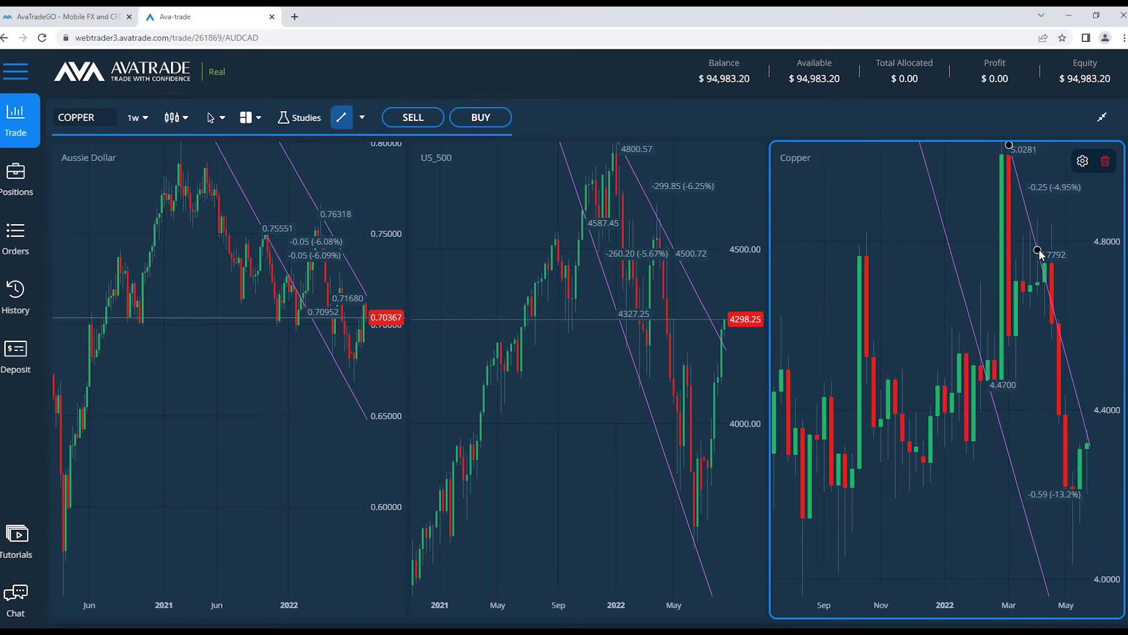
left_click(1039, 251)
left_click_drag(863, 231, 780, 250)
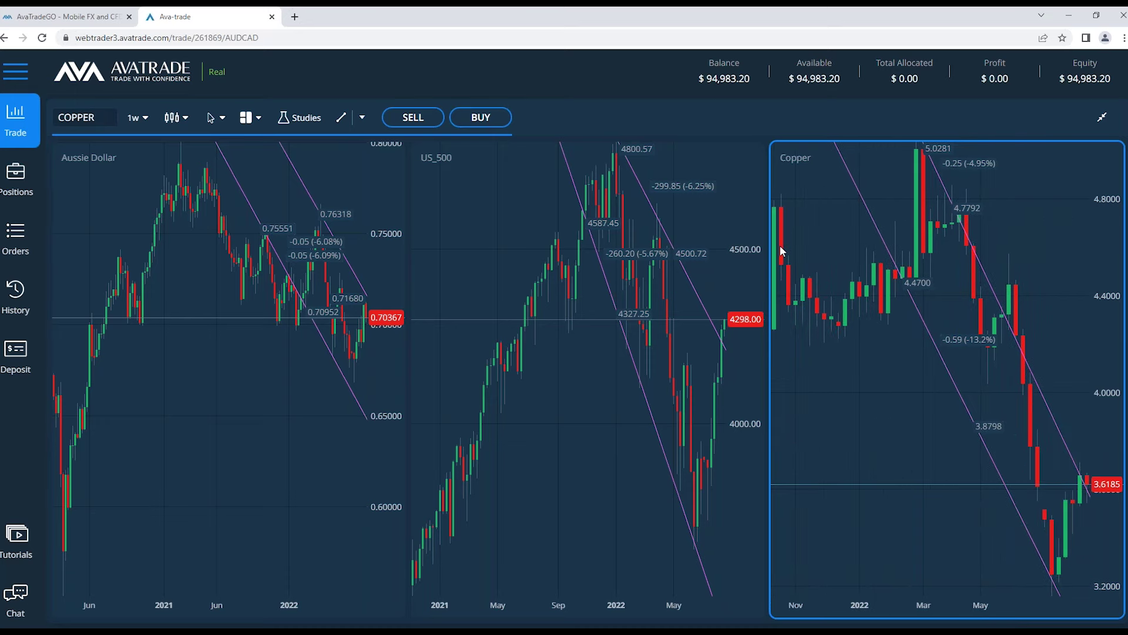
left_click(1086, 493)
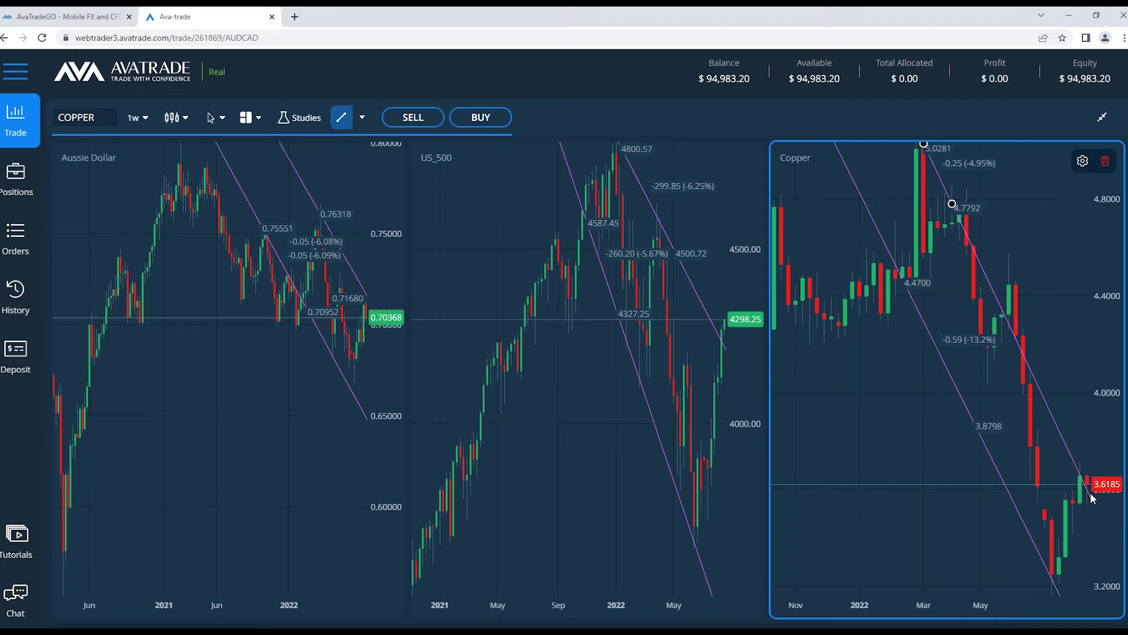
left_click_drag(1092, 489, 1086, 465)
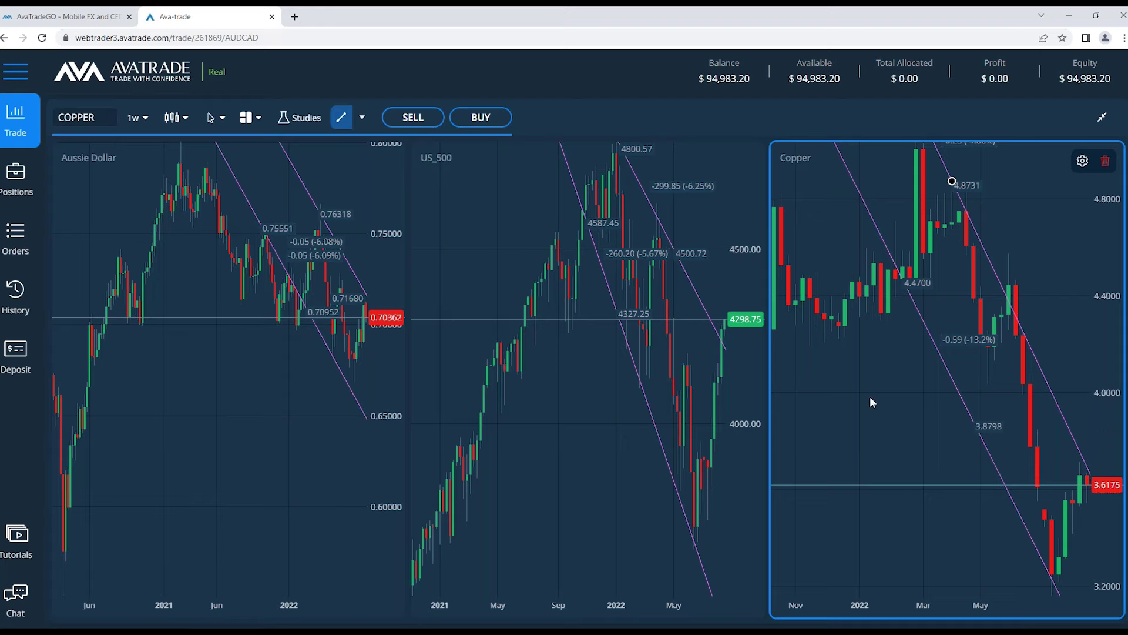
left_click(305, 308)
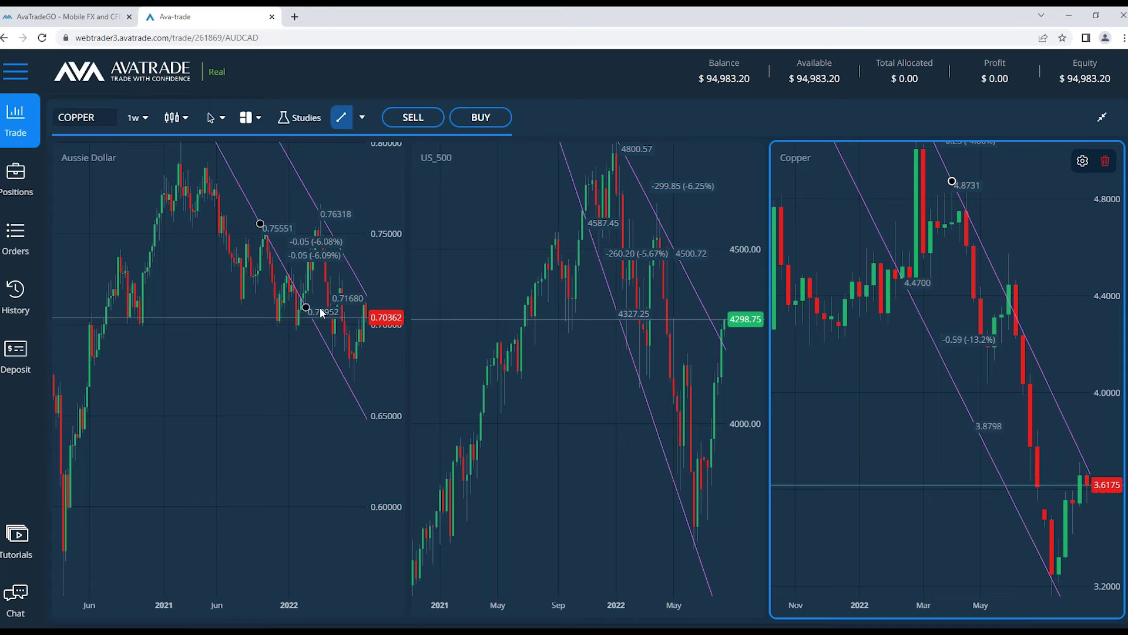
left_click(415, 299)
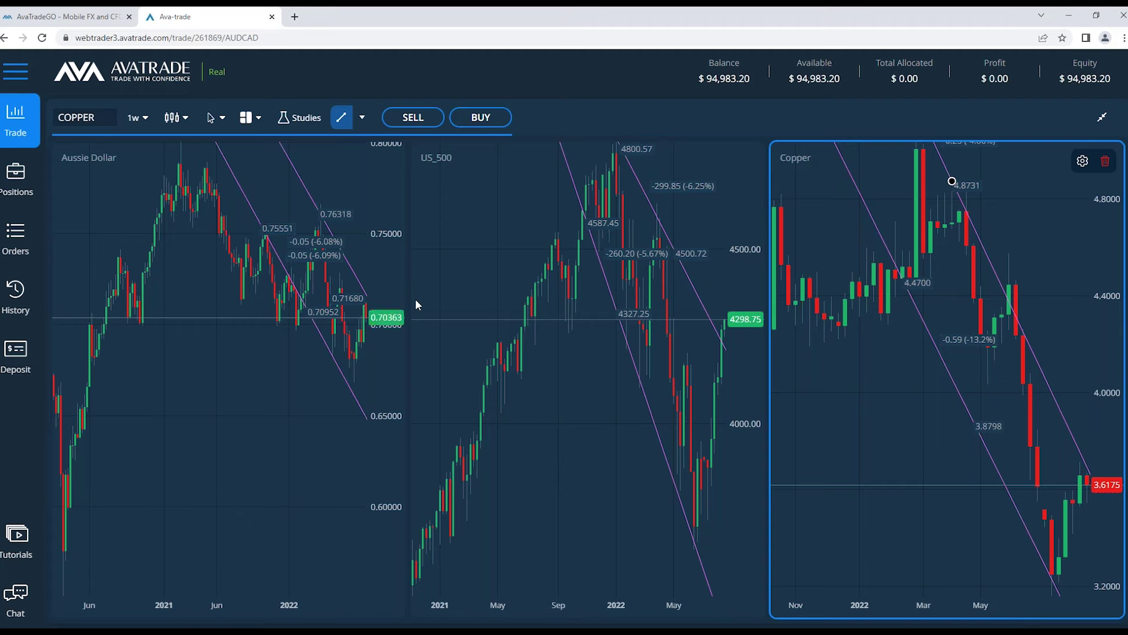
Step: Switch the Aussie Dollar chart from weekly candles to the 1-hour timeframe
left_click(103, 159)
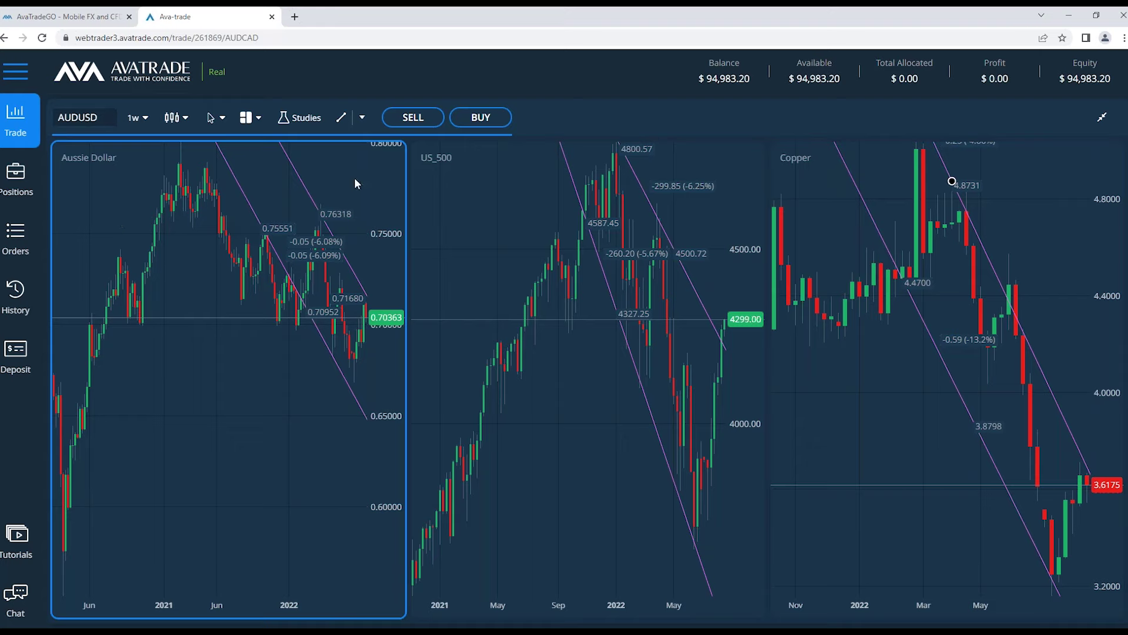
left_click(146, 120)
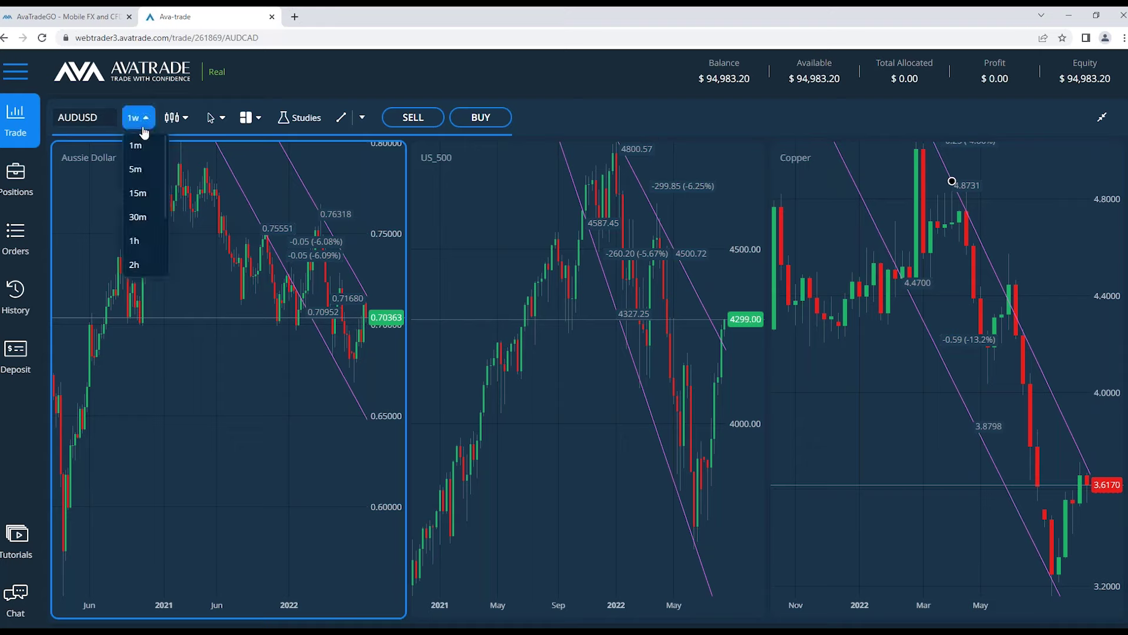
left_click(145, 241)
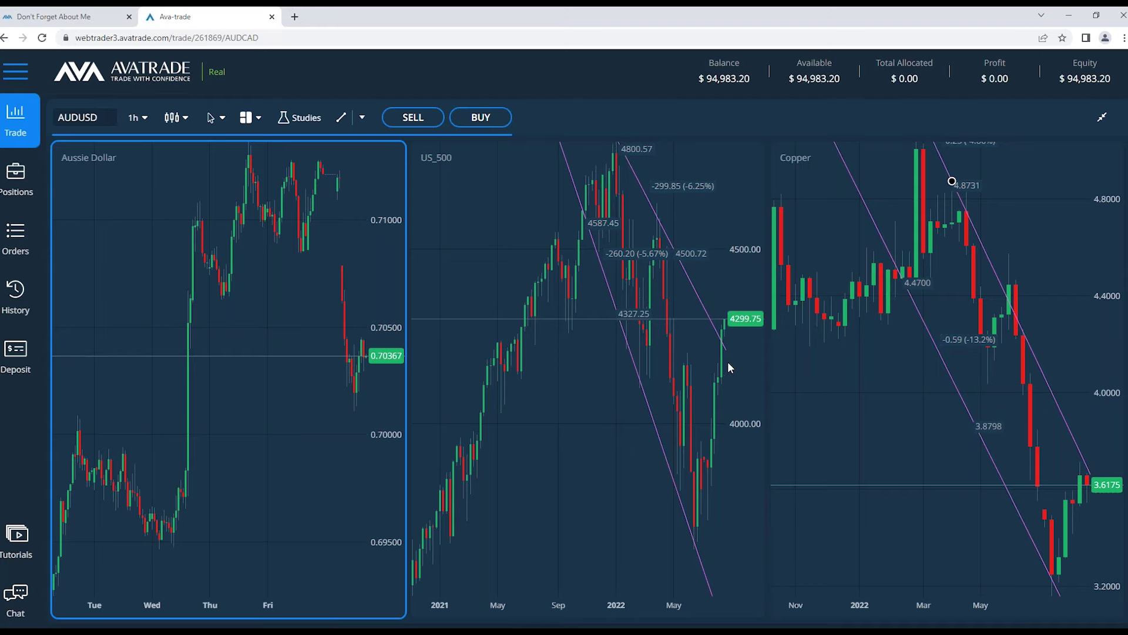
Step: Raise the upper descending trend line on the US_500 chart to meet the latest candle, with its second anchor at about 4604.95
left_click(718, 338)
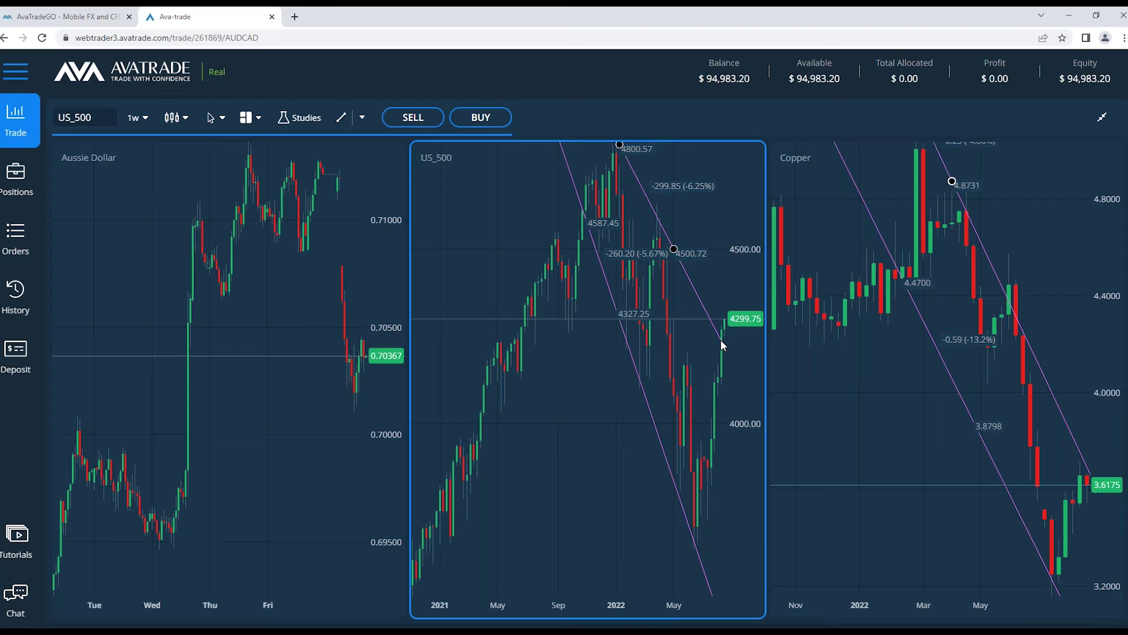
left_click(725, 347)
left_click_drag(724, 347, 725, 318)
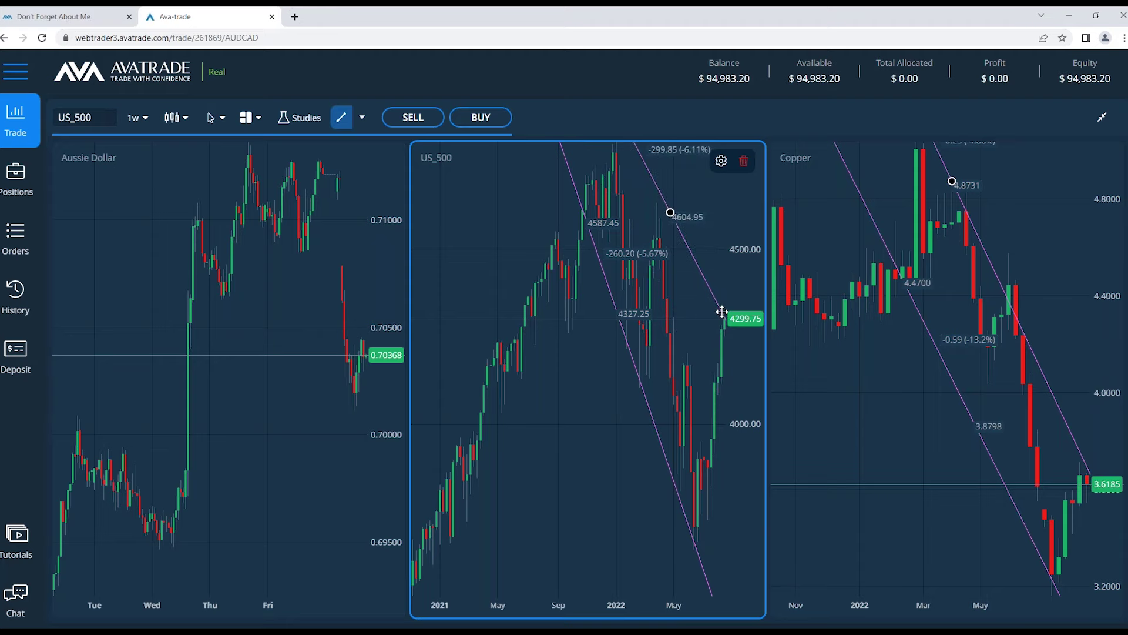
left_click(685, 319)
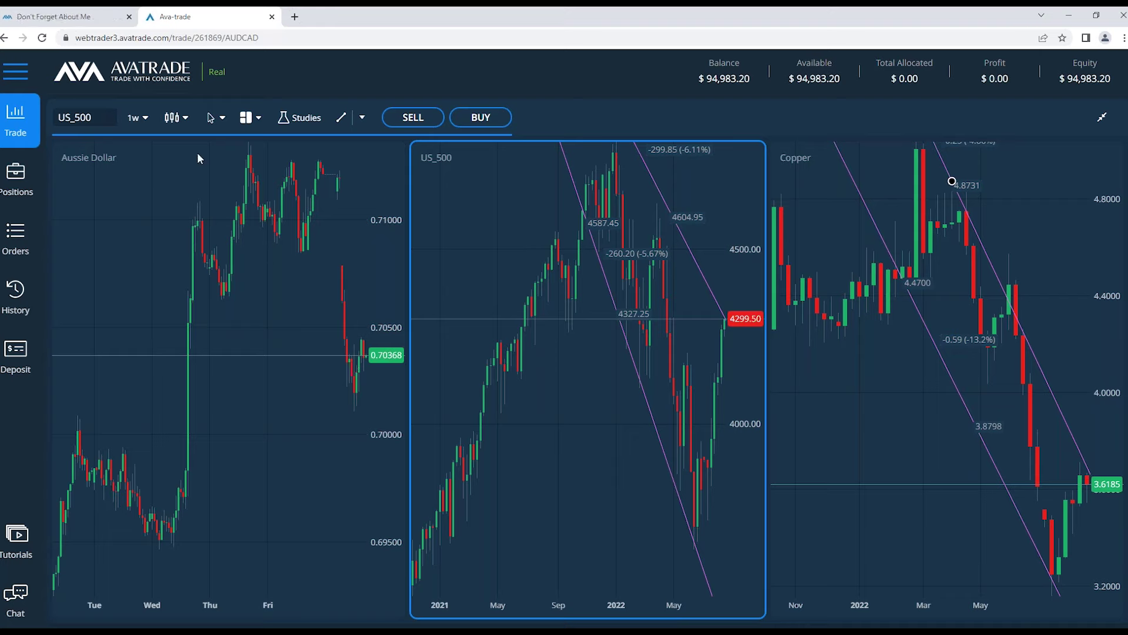
Step: Switch the US_500 chart to the 1-hour timeframe
left_click(141, 257)
left_click(573, 203)
left_click(152, 126)
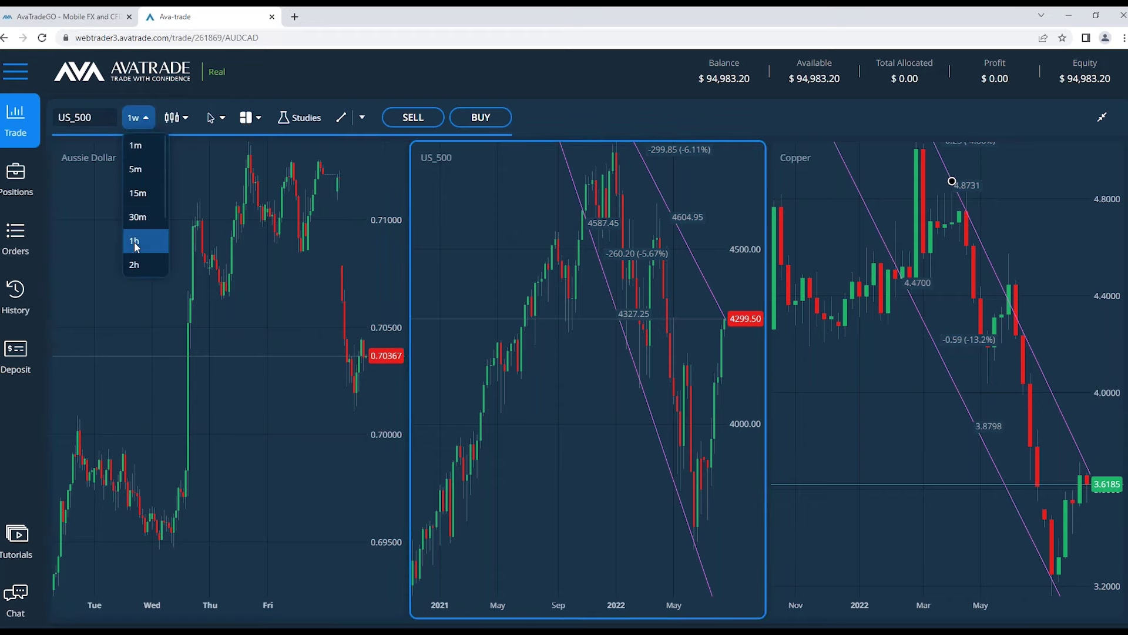
left_click(134, 241)
Step: Switch the Copper chart to the 1-hour timeframe
left_click(867, 402)
left_click(147, 128)
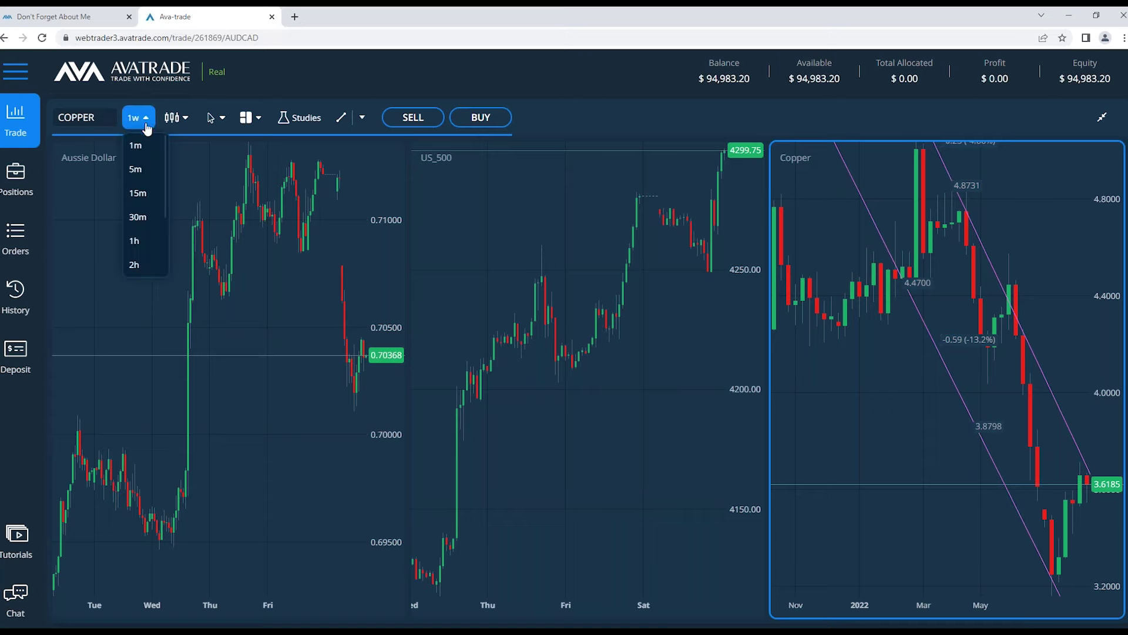
left_click(149, 245)
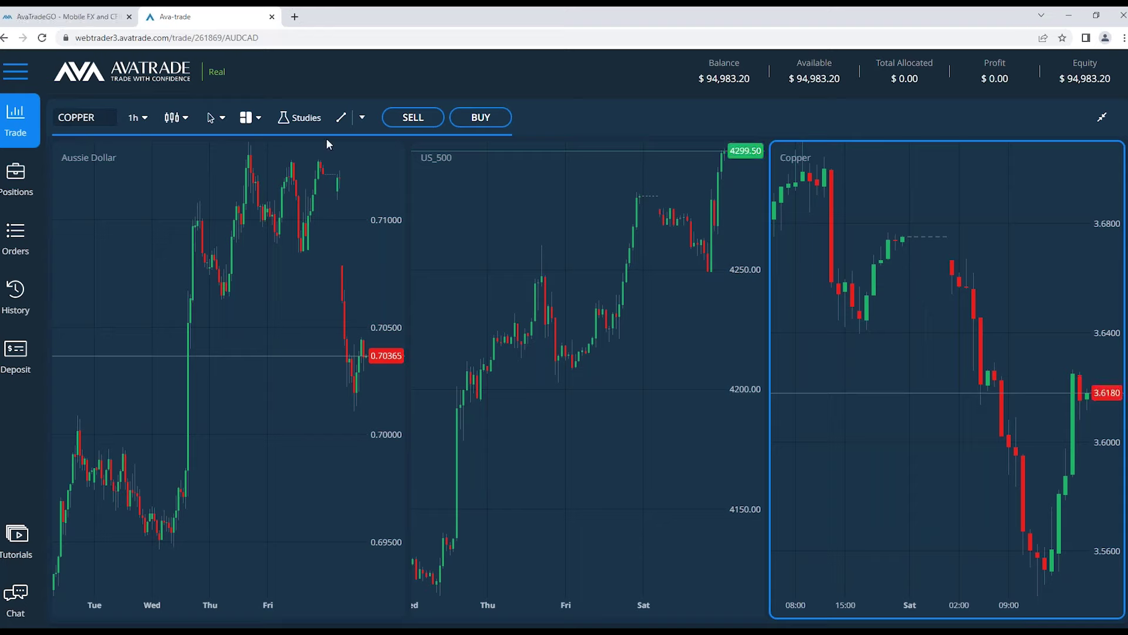
Step: Place a horizontal price line on the Copper chart at about 3.6266
left_click(363, 119)
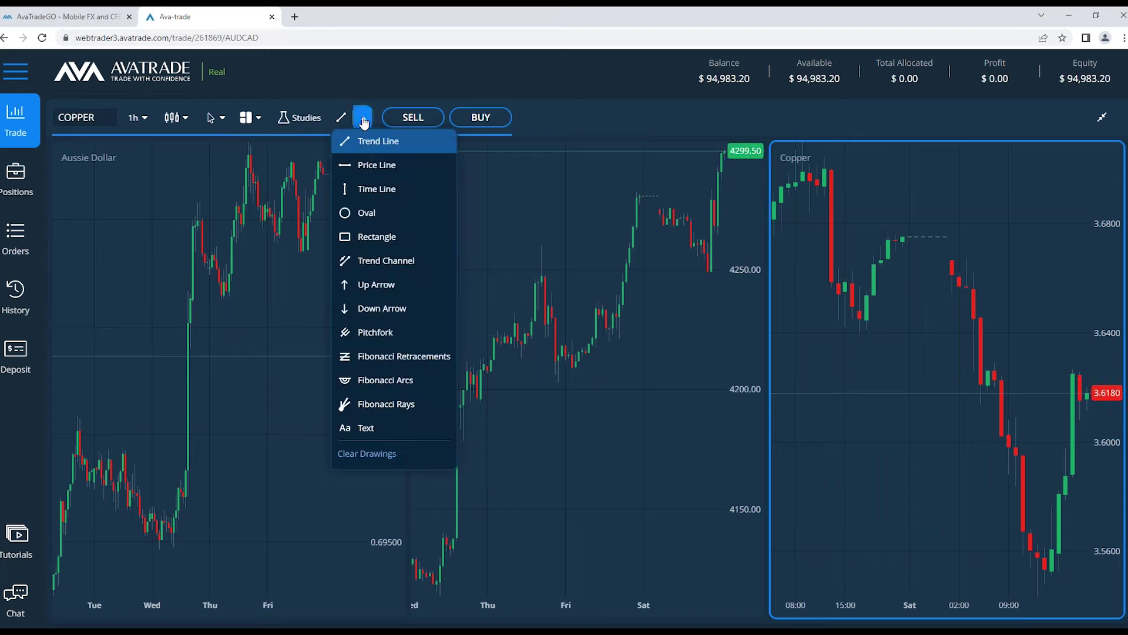
left_click(374, 165)
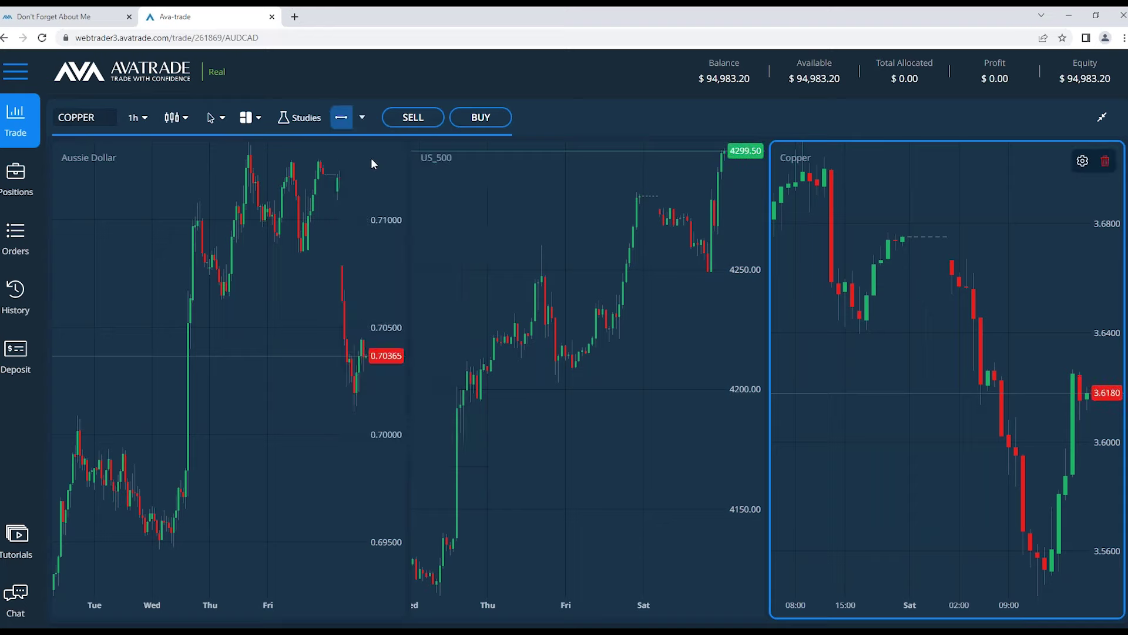
left_click(989, 369)
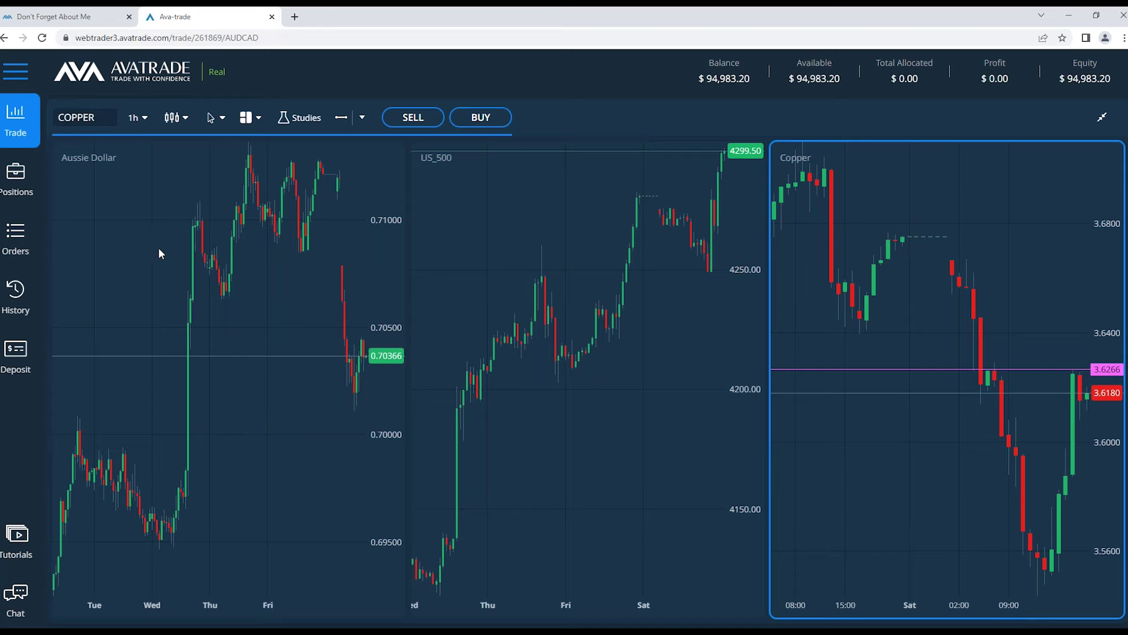
Step: Place a horizontal price line on the Aussie Dollar chart at about 0.70631
left_click(128, 180)
left_click(362, 117)
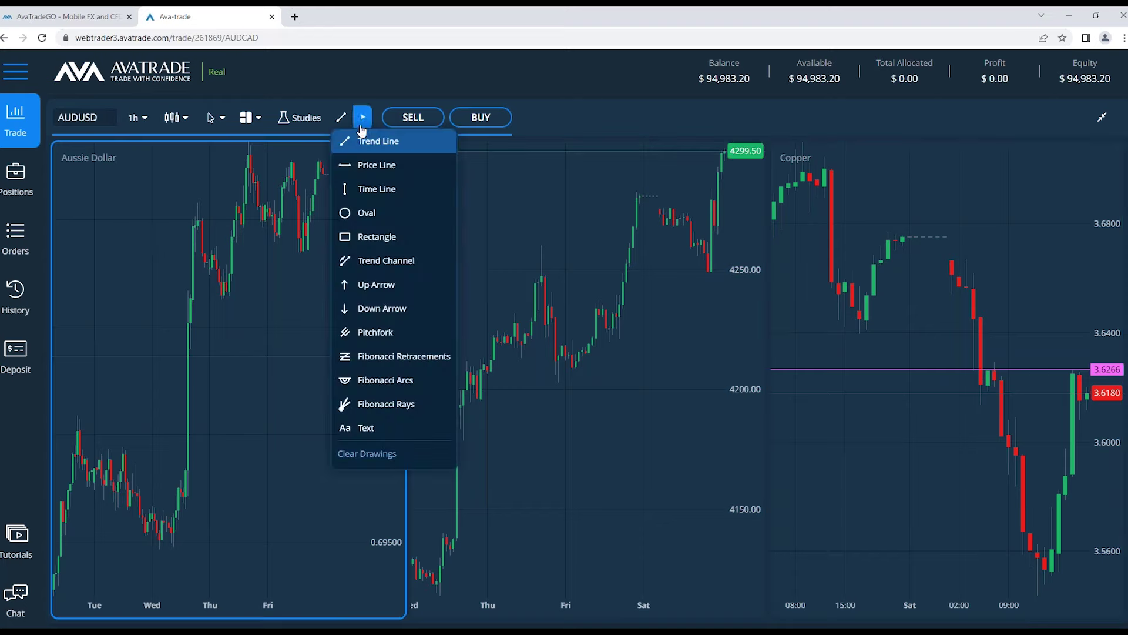
left_click(373, 166)
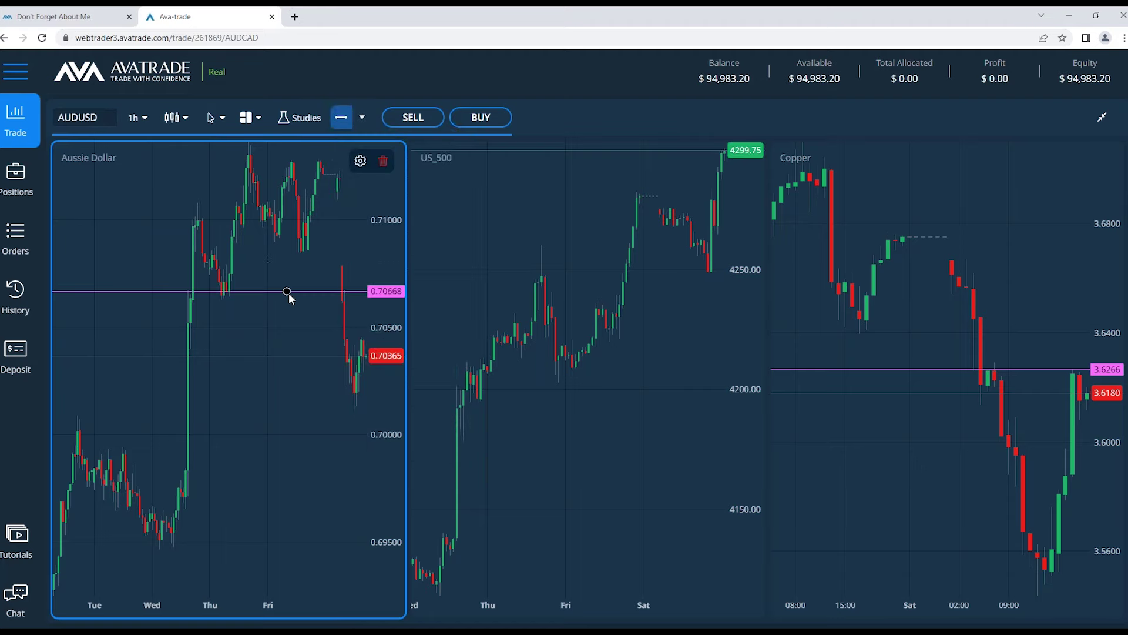
left_click(297, 299)
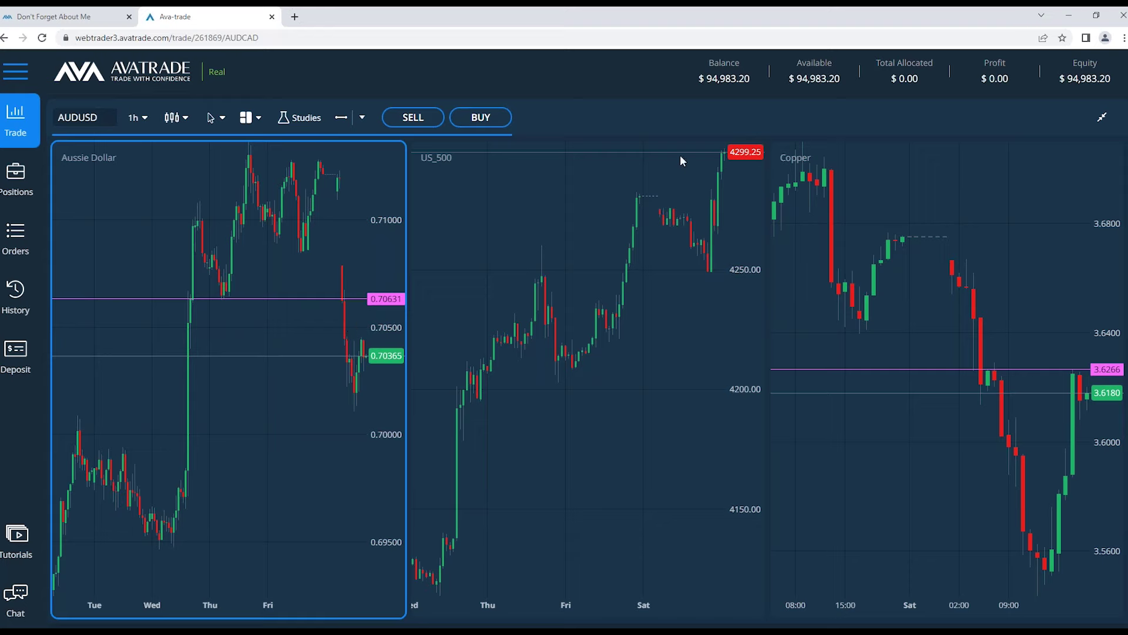
Step: Open a sell order ticket for AUDUSD
left_click(546, 216)
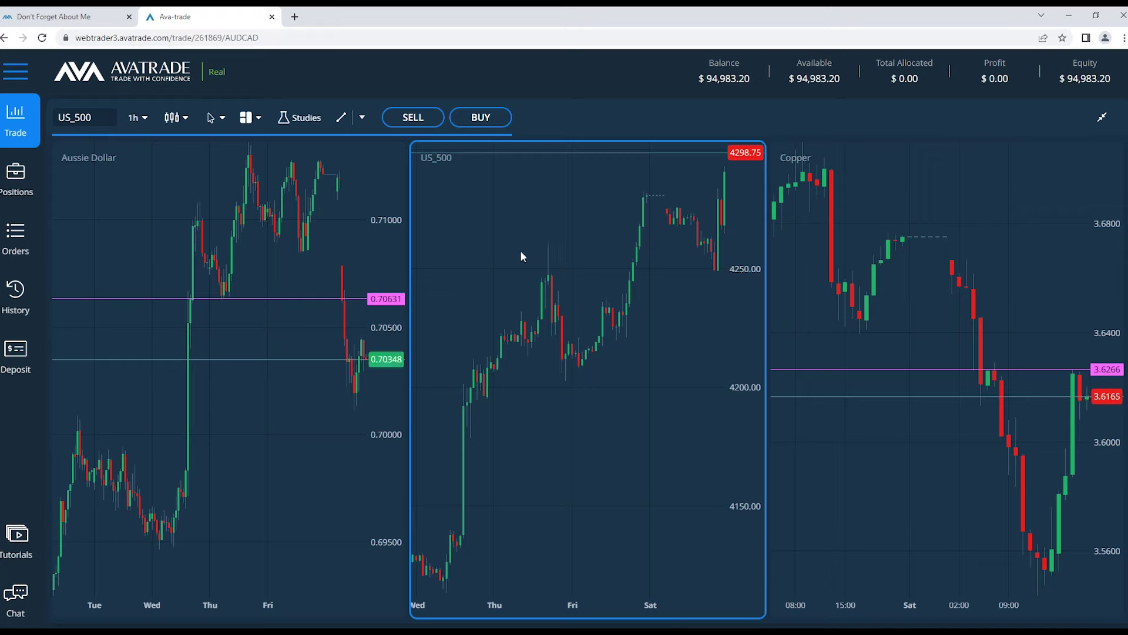
left_click(292, 285)
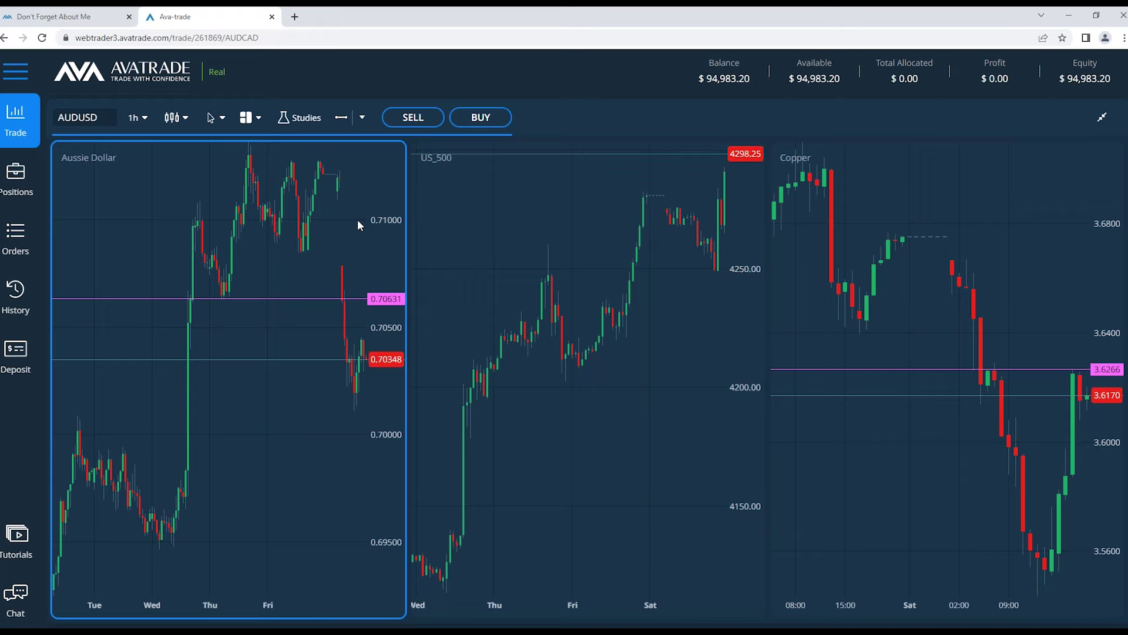
left_click(413, 117)
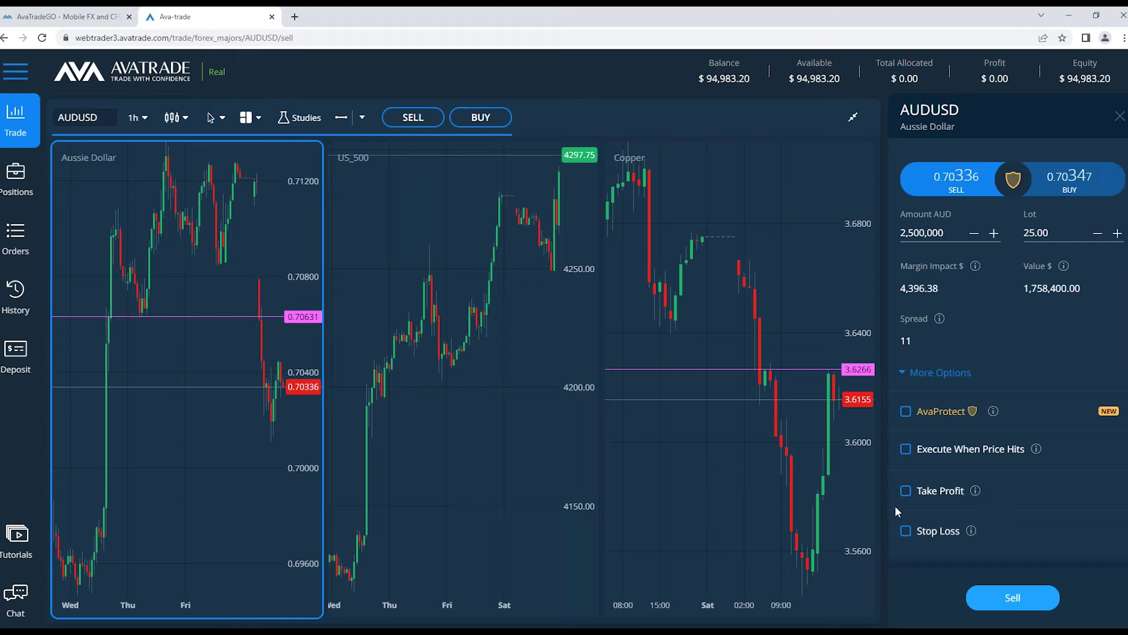
Step: Enable a stop loss on the AUDUSD sell order and set its price to 0.7085
left_click(906, 531)
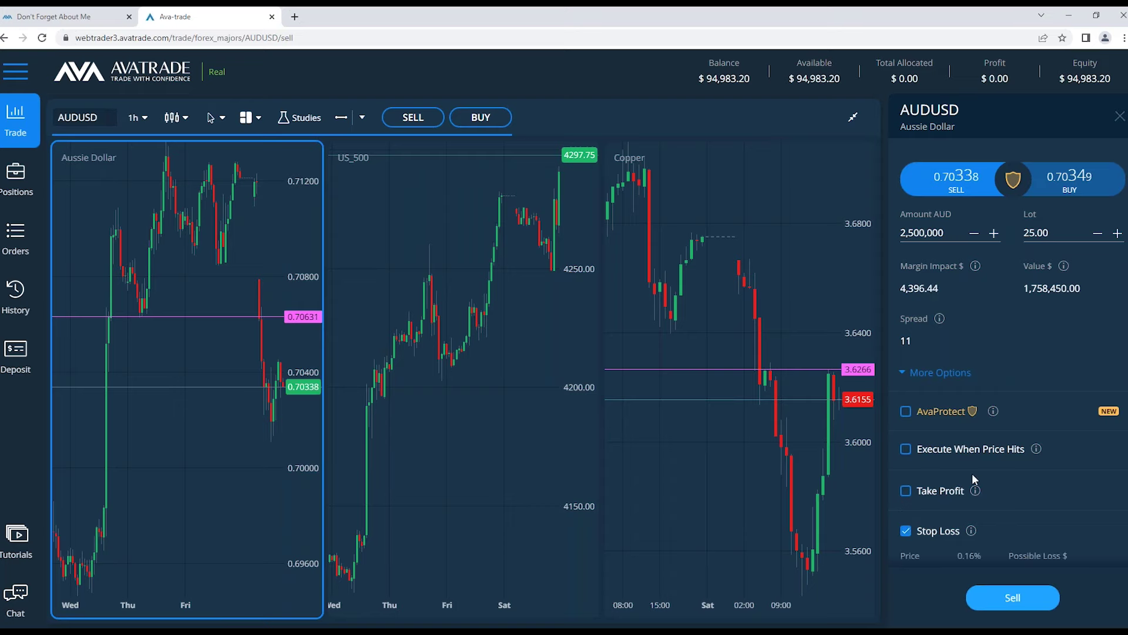
scroll(1044, 421, "down", 1)
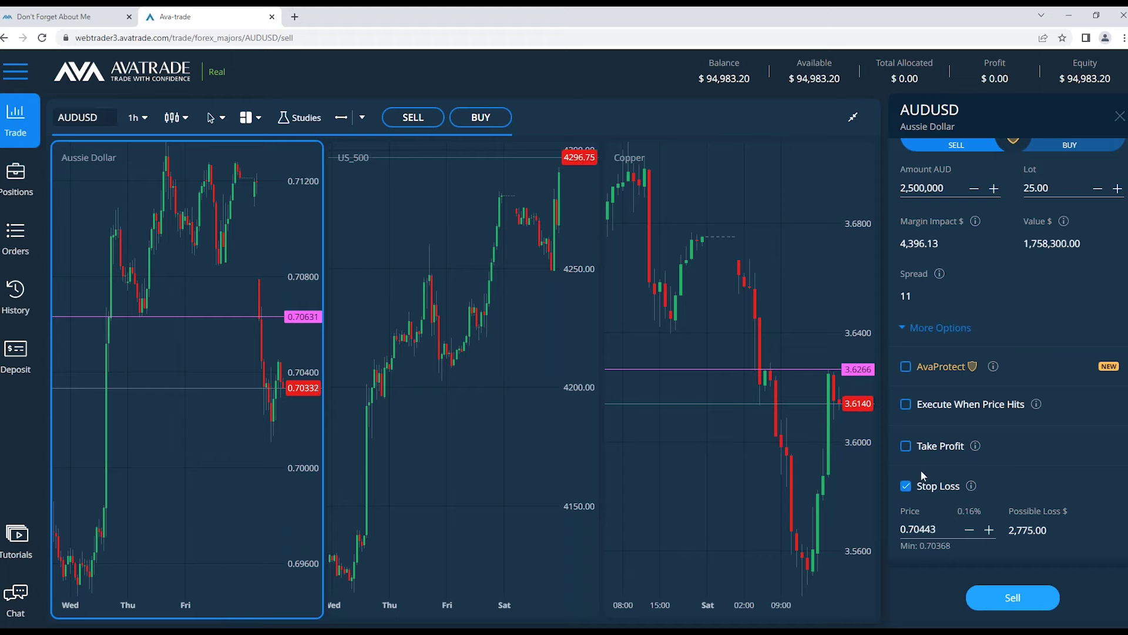
left_click(925, 528)
key("BackSpace")
key("BackSpace")
key("BackSpace")
key("BackSpace")
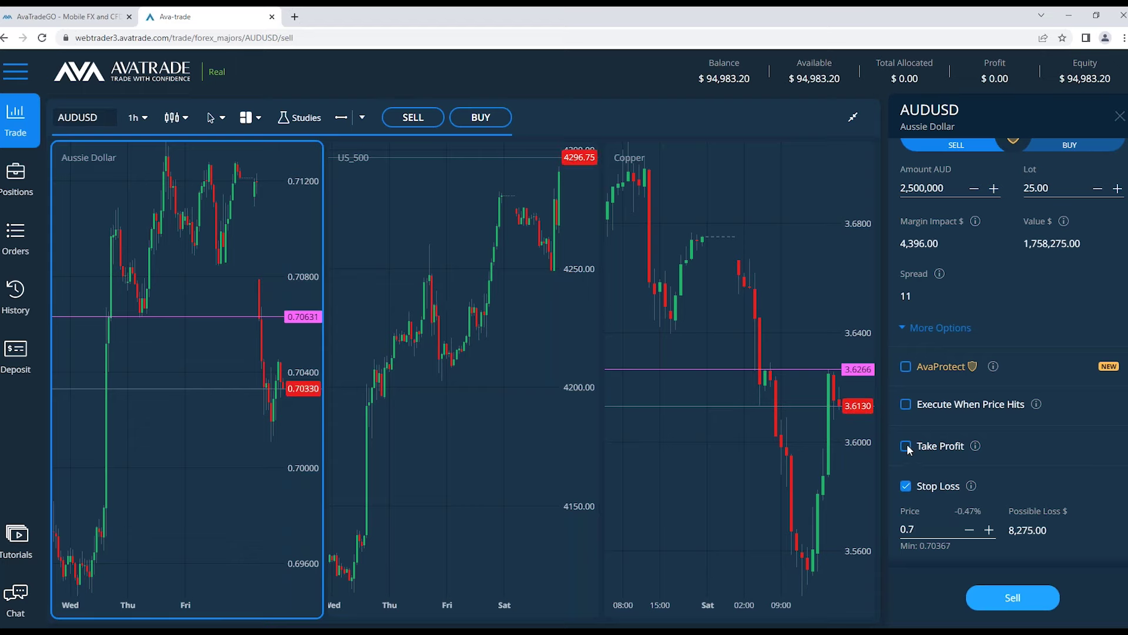
left_click(947, 522)
type("08")
type("5")
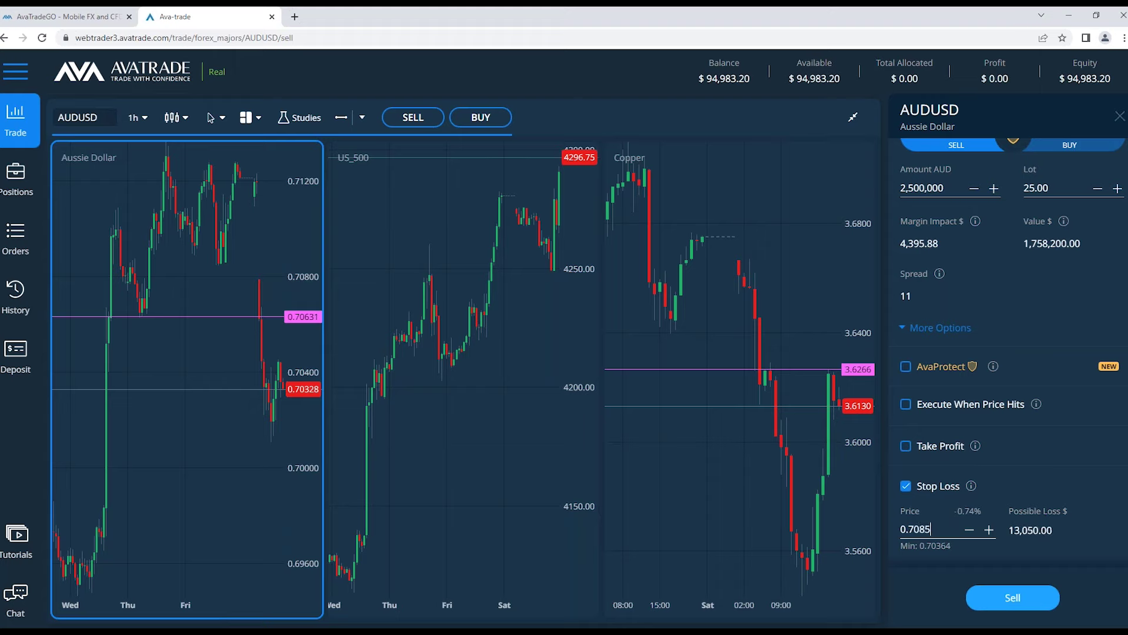
left_click(1039, 477)
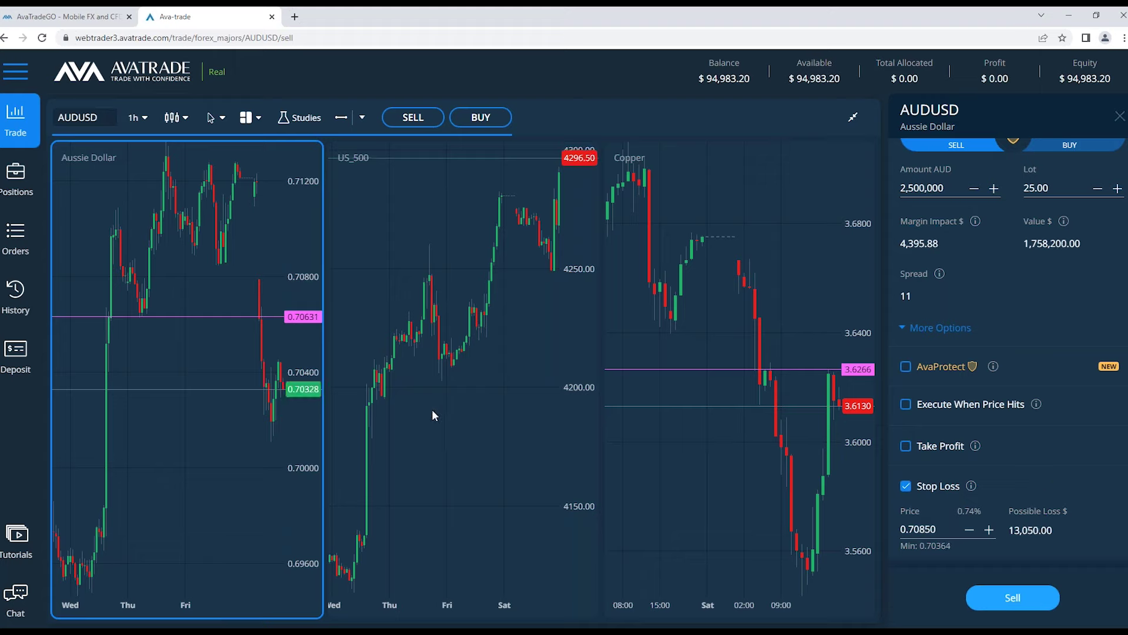
Step: Place a horizontal price line on the Aussie Dollar chart at about 0.70848 and enable Take Profit on the sell order
left_click(341, 117)
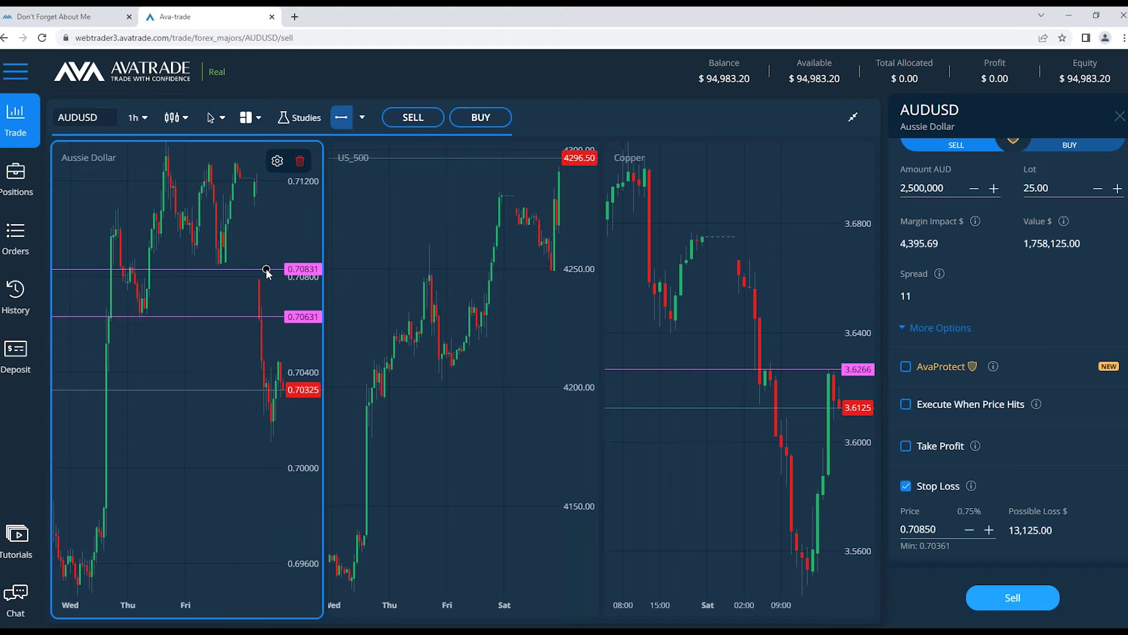
left_click(268, 265)
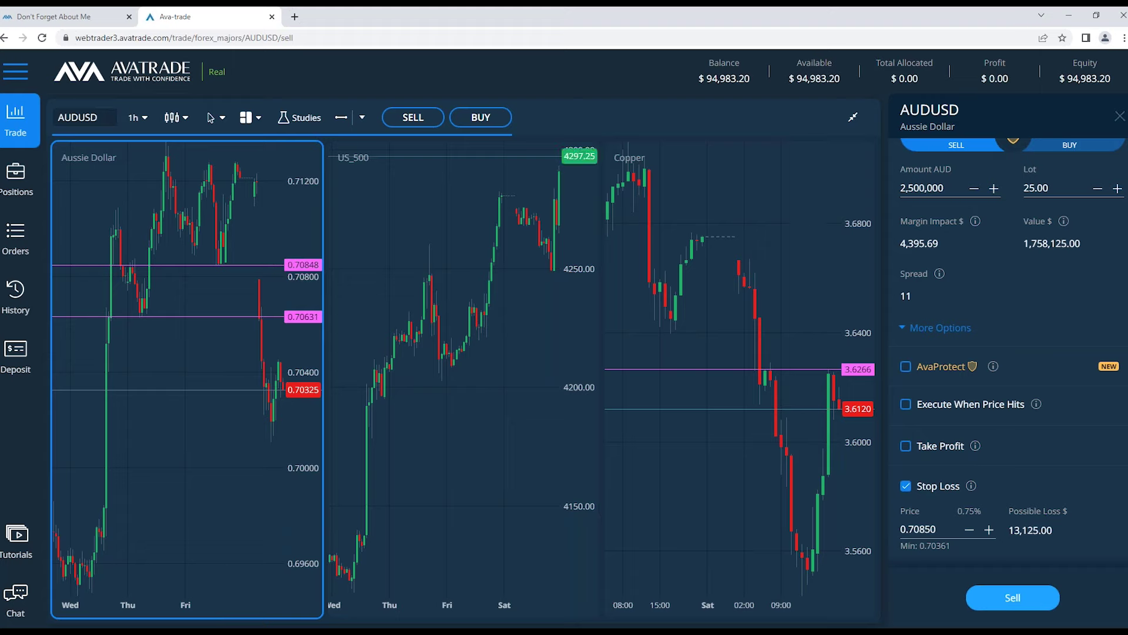
left_click(906, 446)
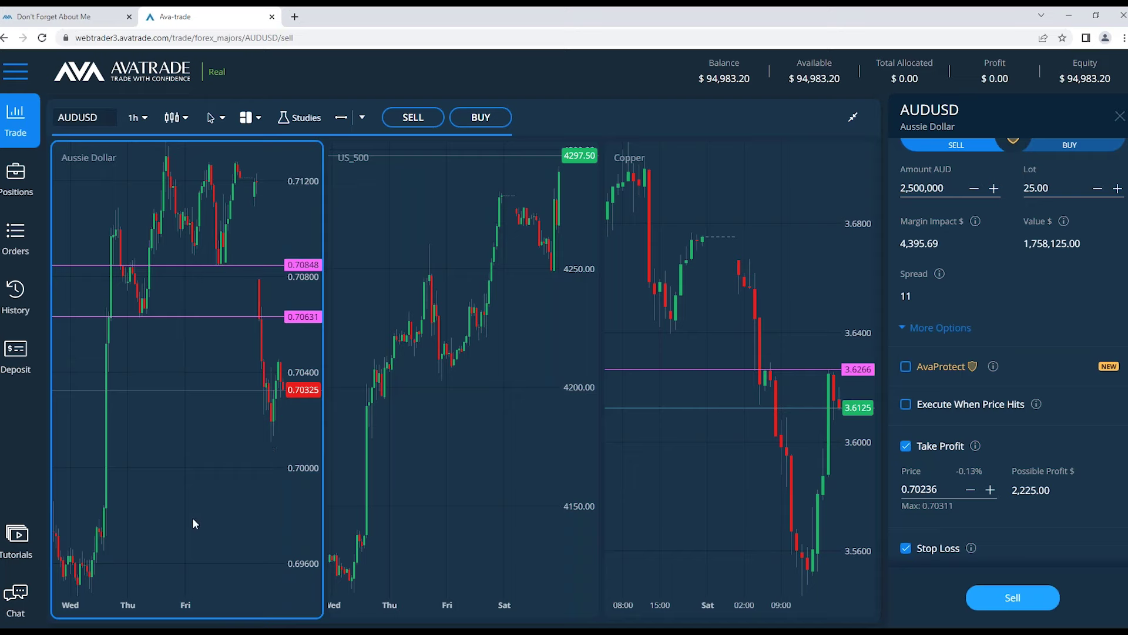
Step: Set the Aussie Dollar chart to the 2h timeframe and place a horizontal price line at about 0.69952
left_click(134, 119)
left_click(138, 266)
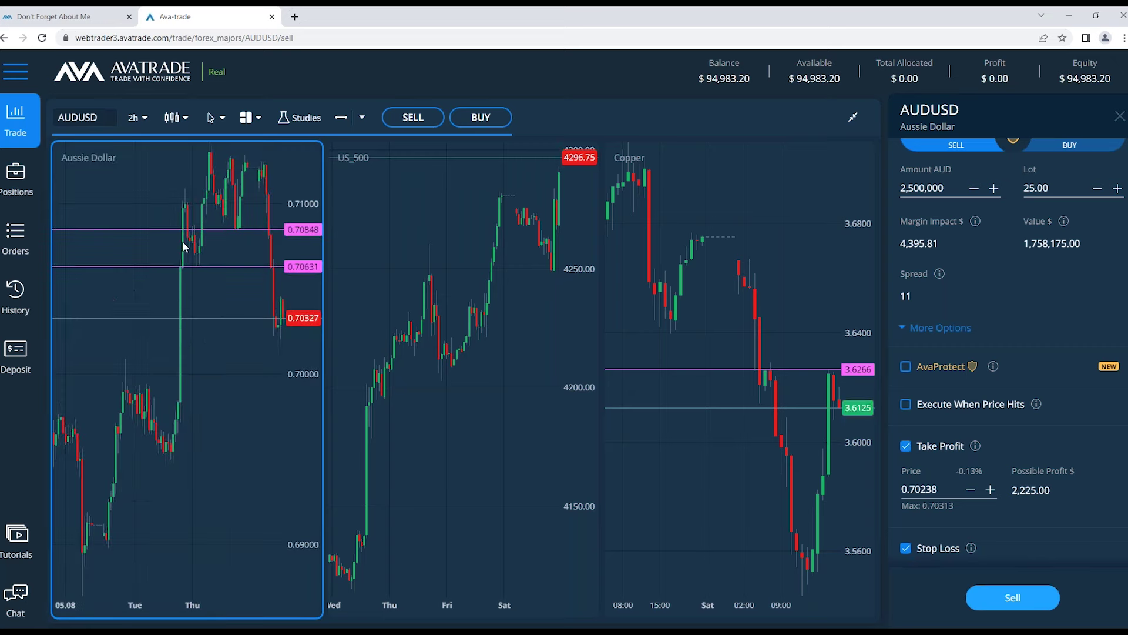
left_click(341, 117)
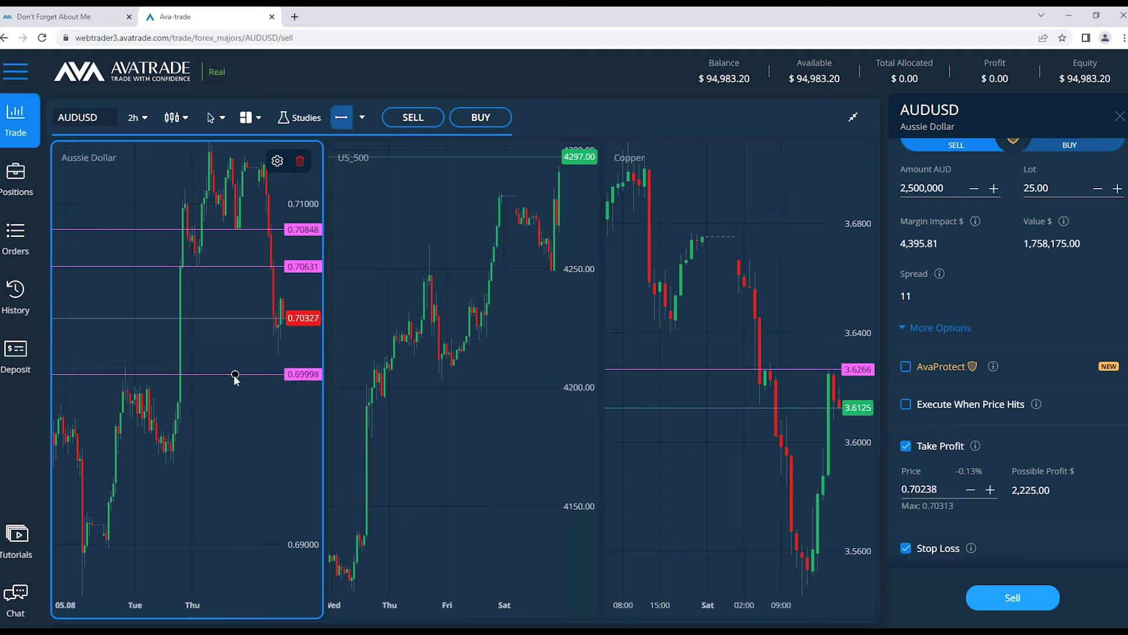
left_click(232, 382)
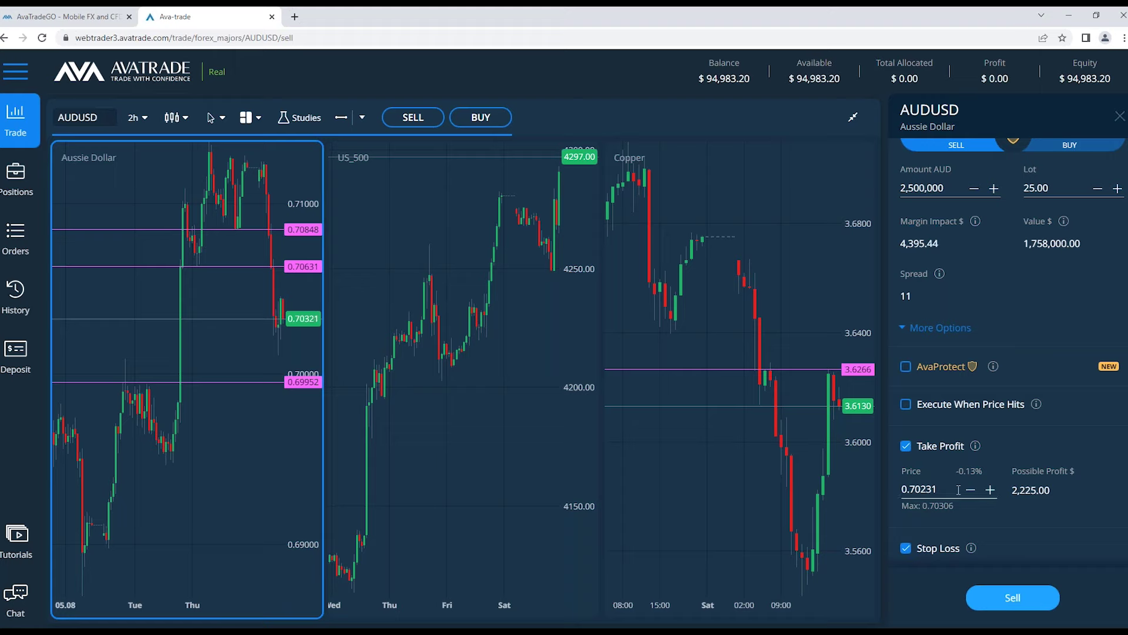
Step: Set the take profit price of the AUDUSD sell order to 0.70000
key("BackSpace")
key("BackSpace")
key("BackSpace")
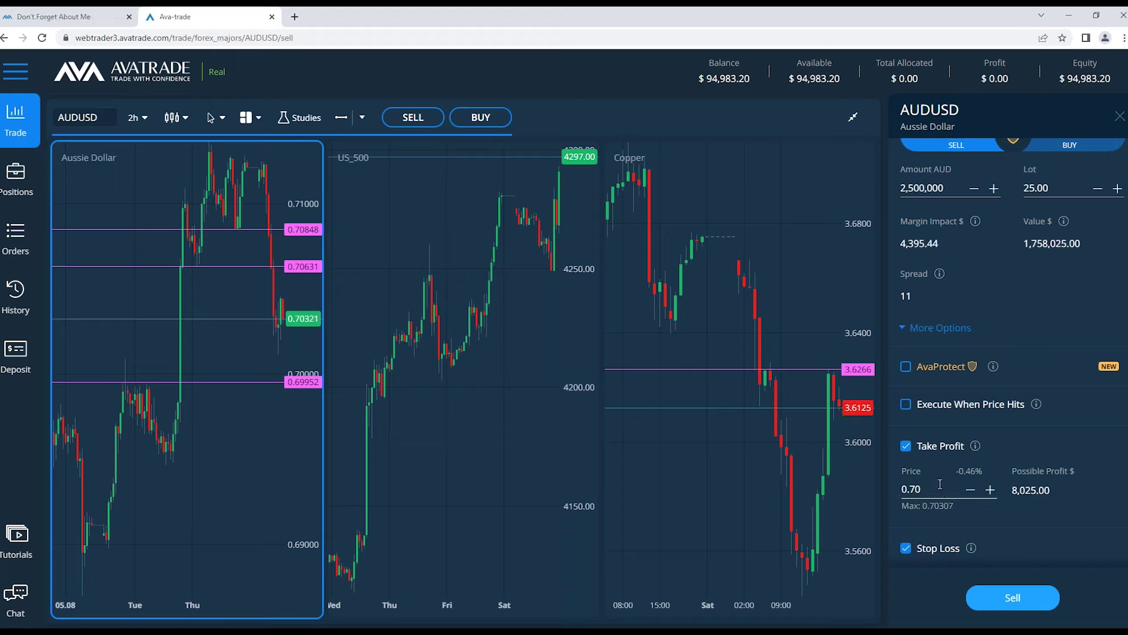
left_click(1100, 513)
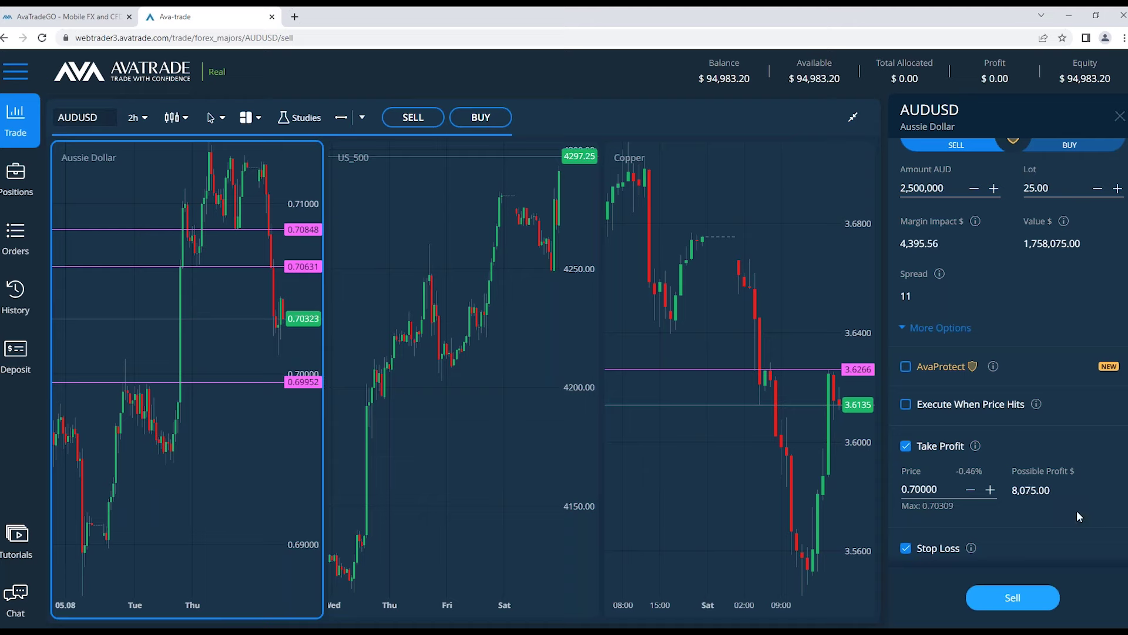
Step: Set the AUDUSD sell order's size to 1.00 lot and check its possible profit and loss
scroll(1076, 510, "down", 1)
scroll(1085, 513, "up", 3)
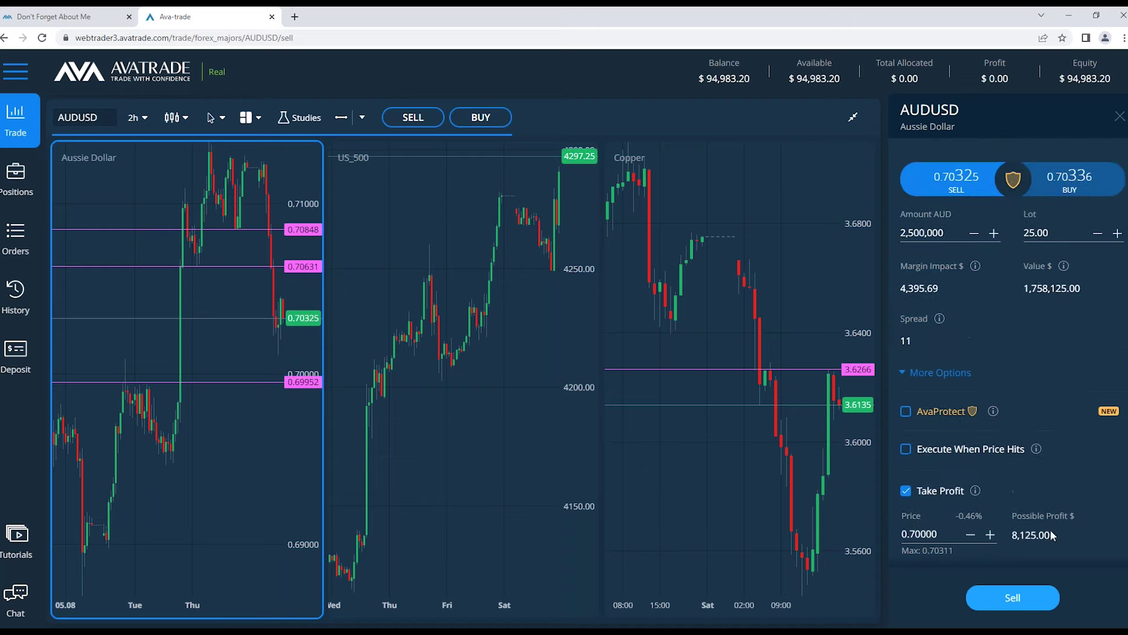
left_click(1057, 234)
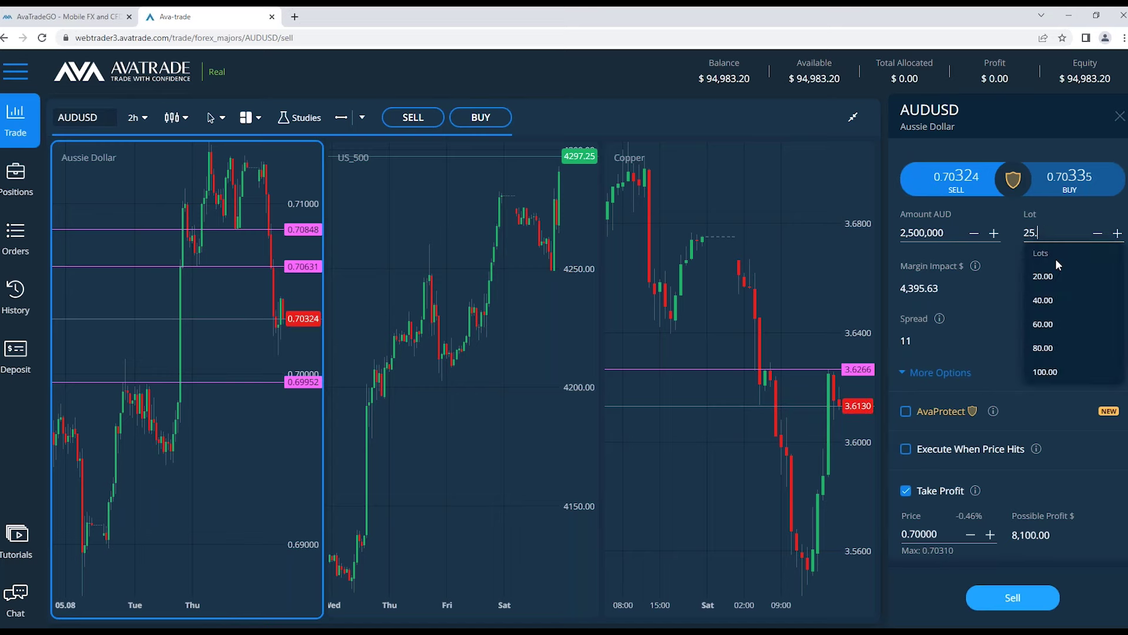
key("BackSpace")
key("BackSpace")
mouse_move(1061, 266)
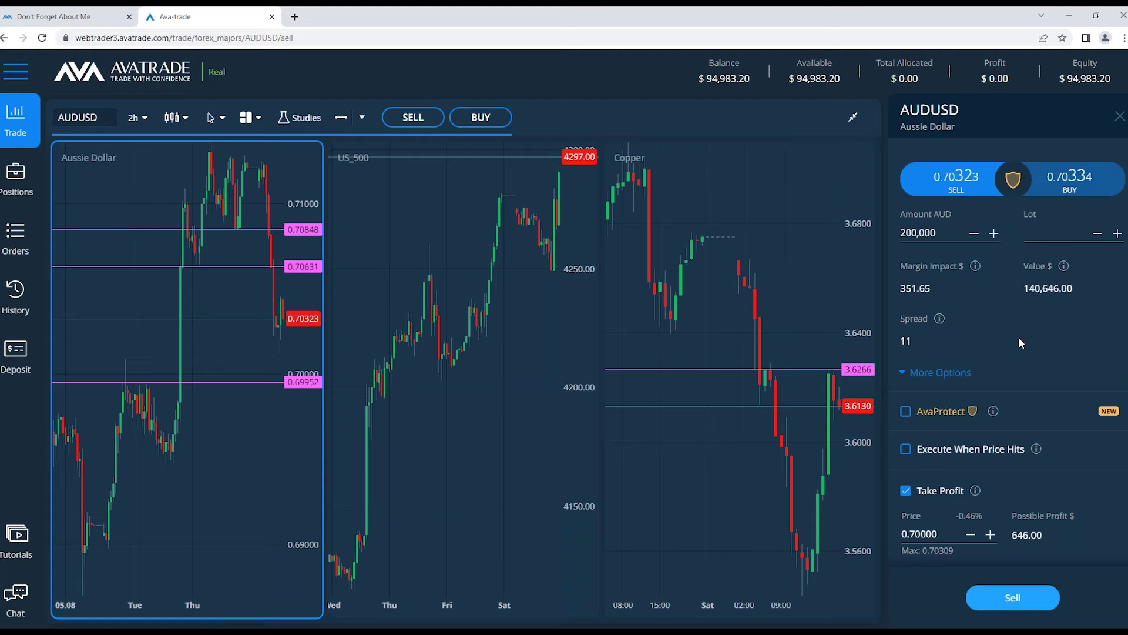
type("1")
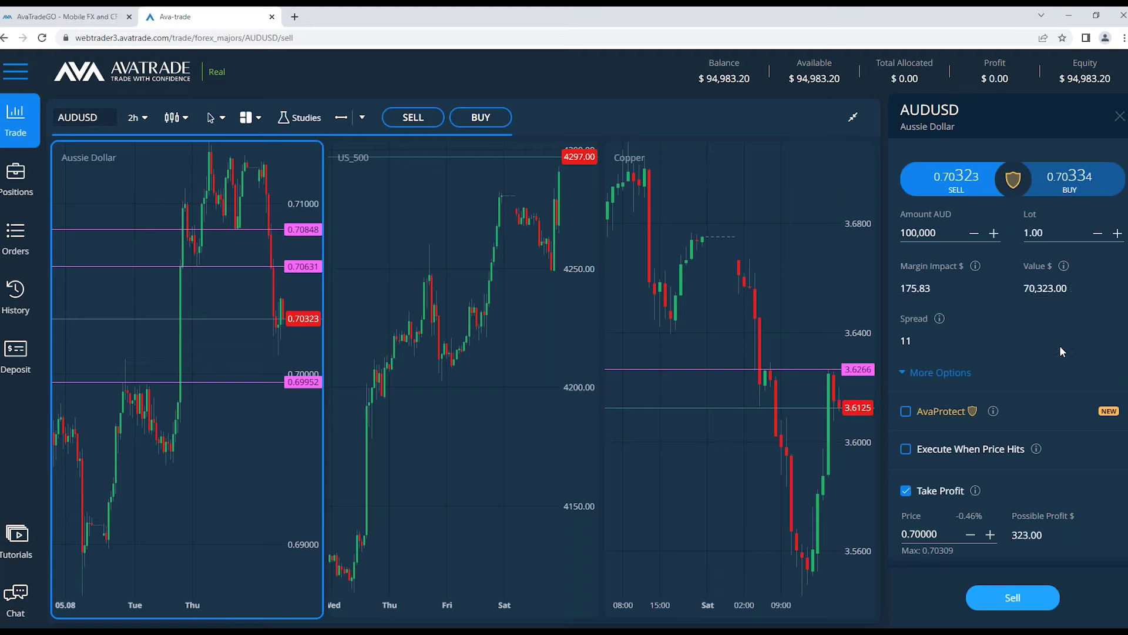
scroll(1119, 470, "down", 2)
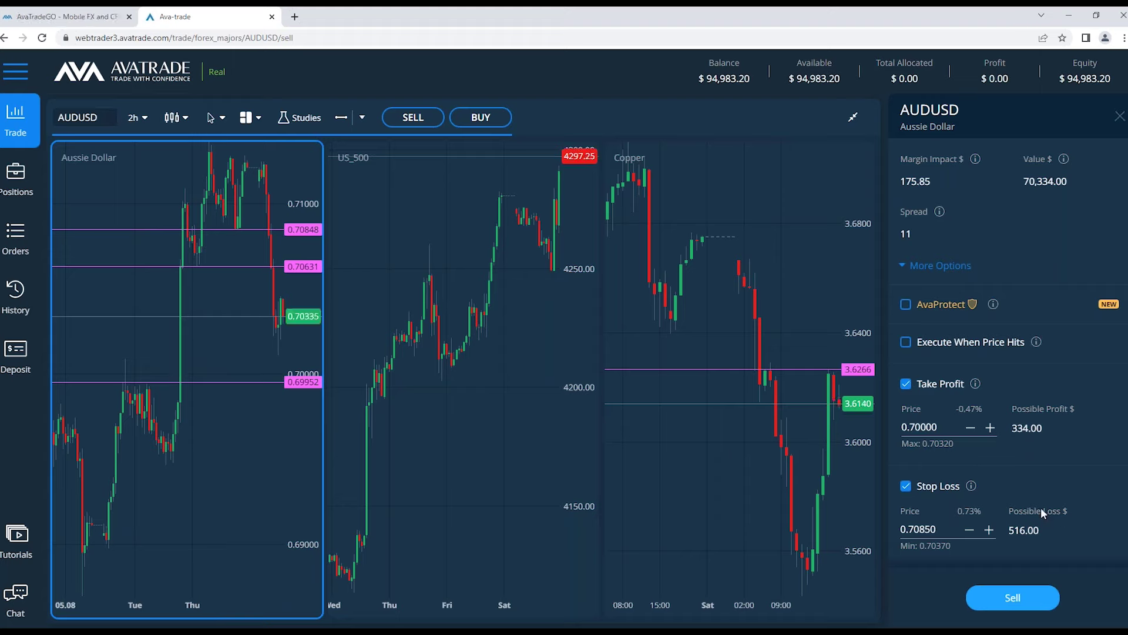
scroll(1023, 444, "up", 2)
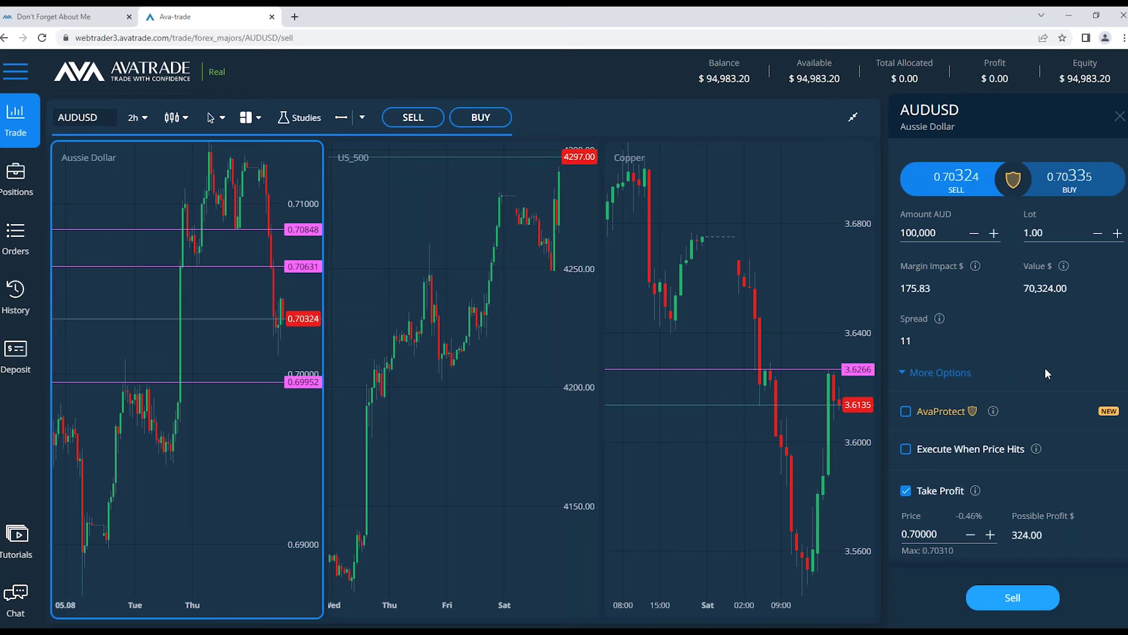
scroll(1045, 368, "down", 2)
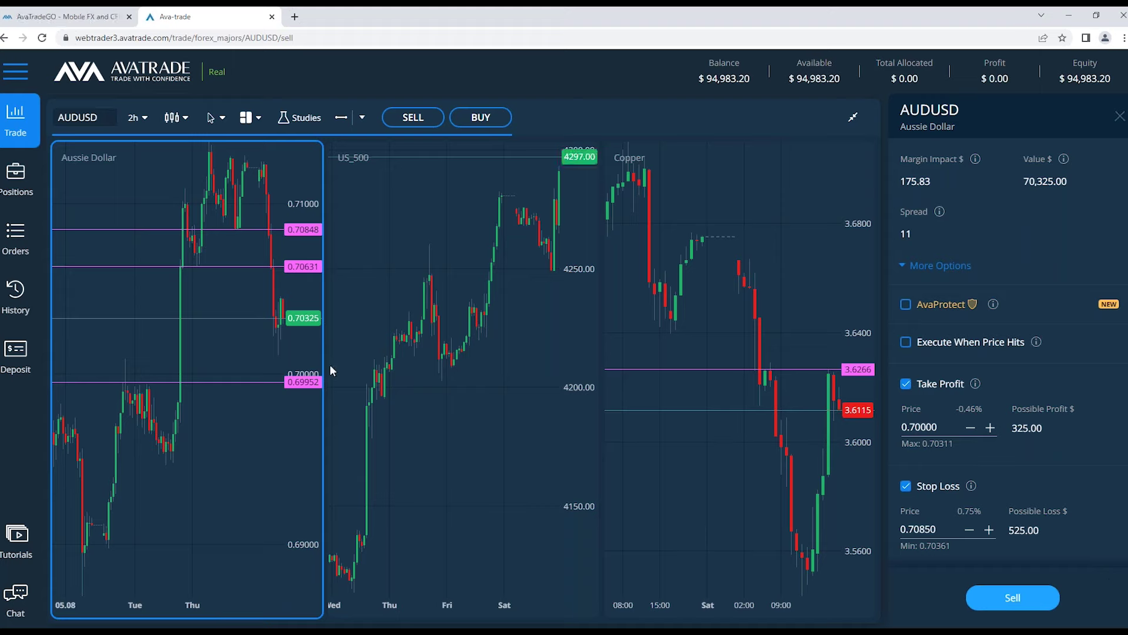
Step: View the Aussie Dollar chart on the 4h timeframe, followed by the 1d timeframe
left_click(139, 119)
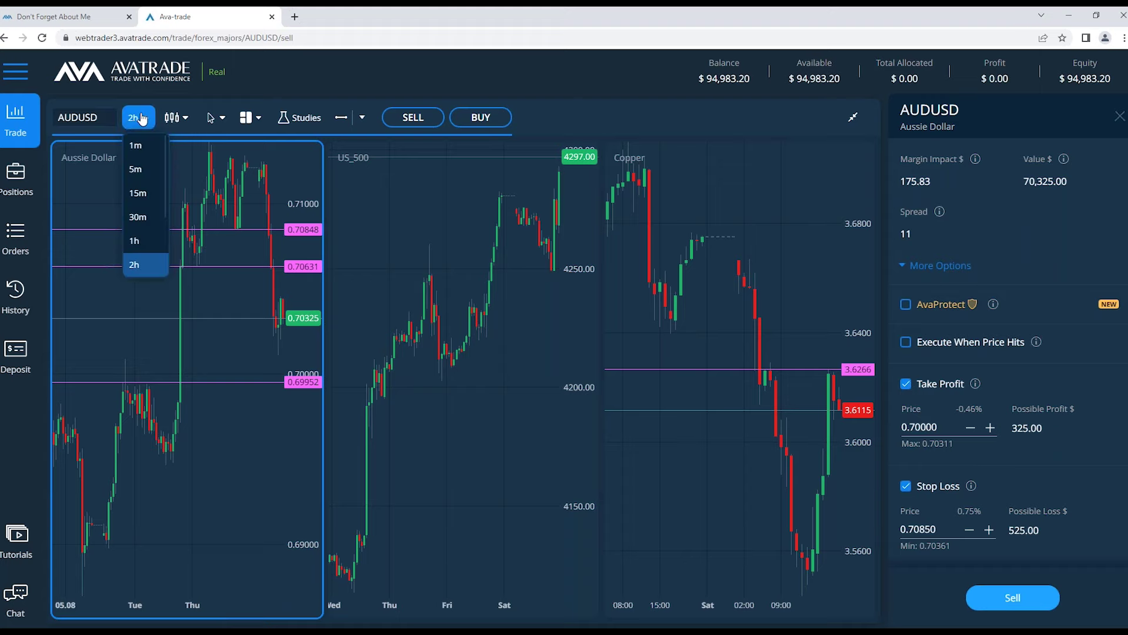
scroll(149, 220, "down", 3)
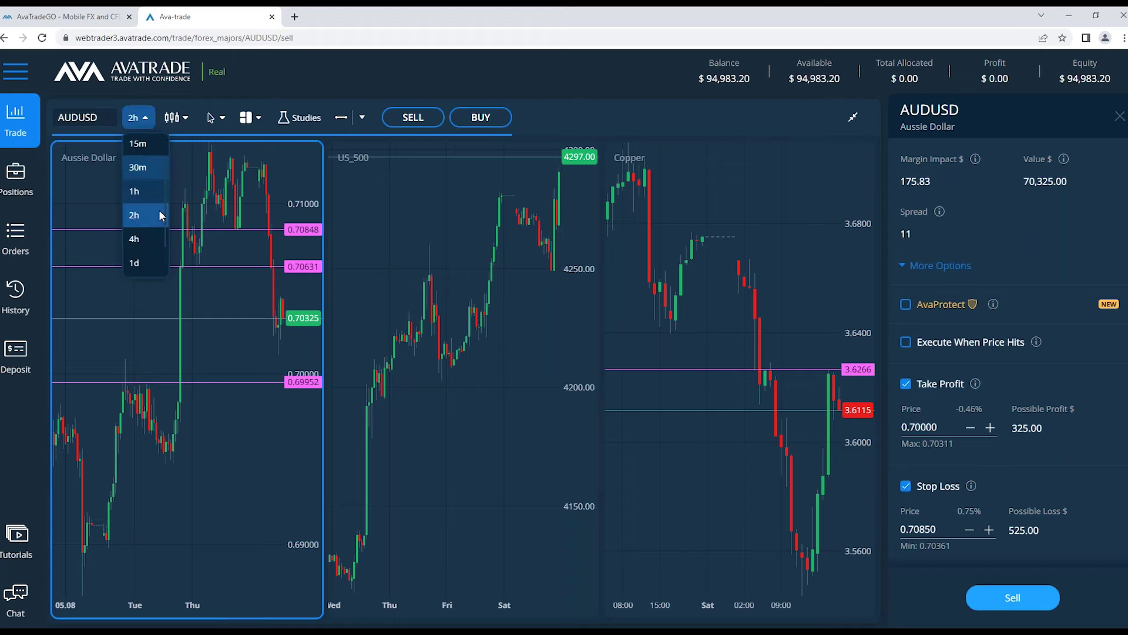
left_click(141, 235)
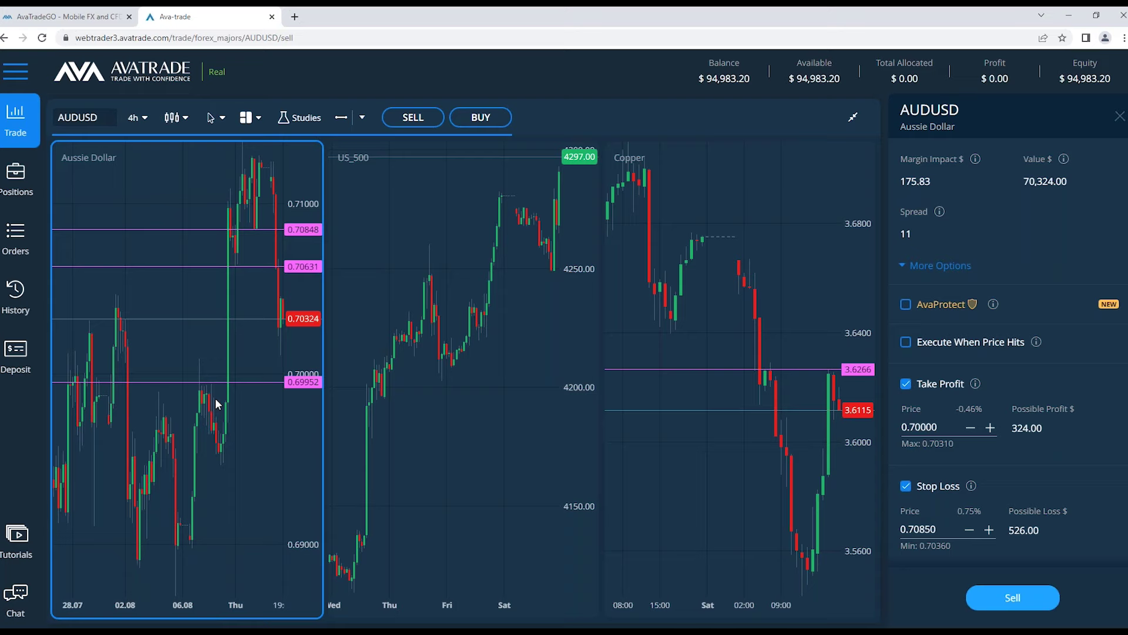
left_click(137, 117)
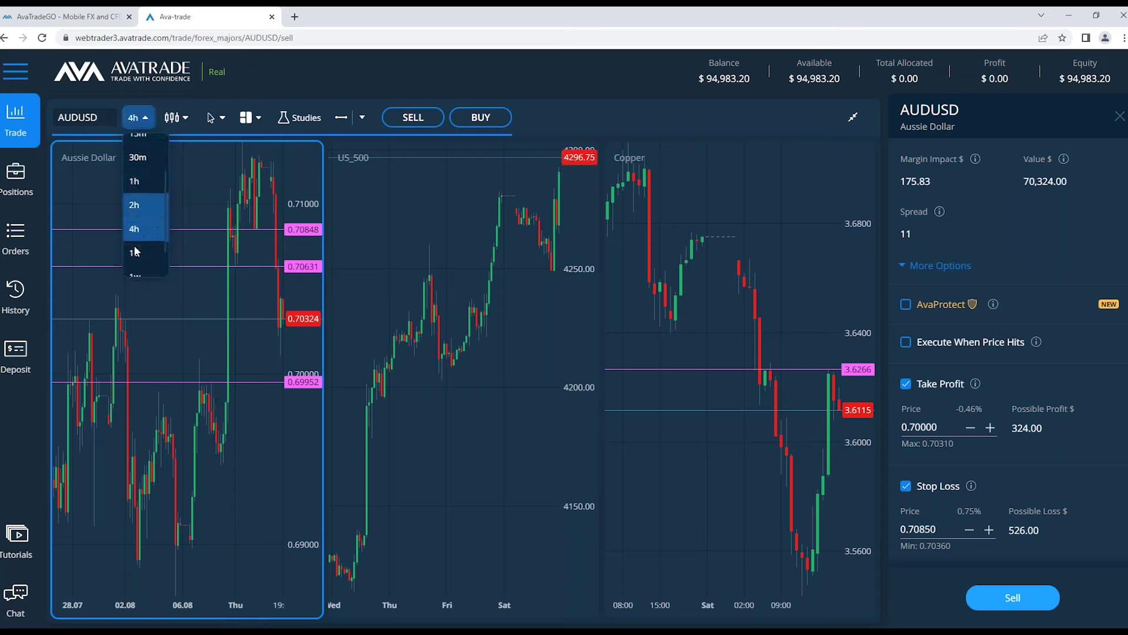
left_click(131, 250)
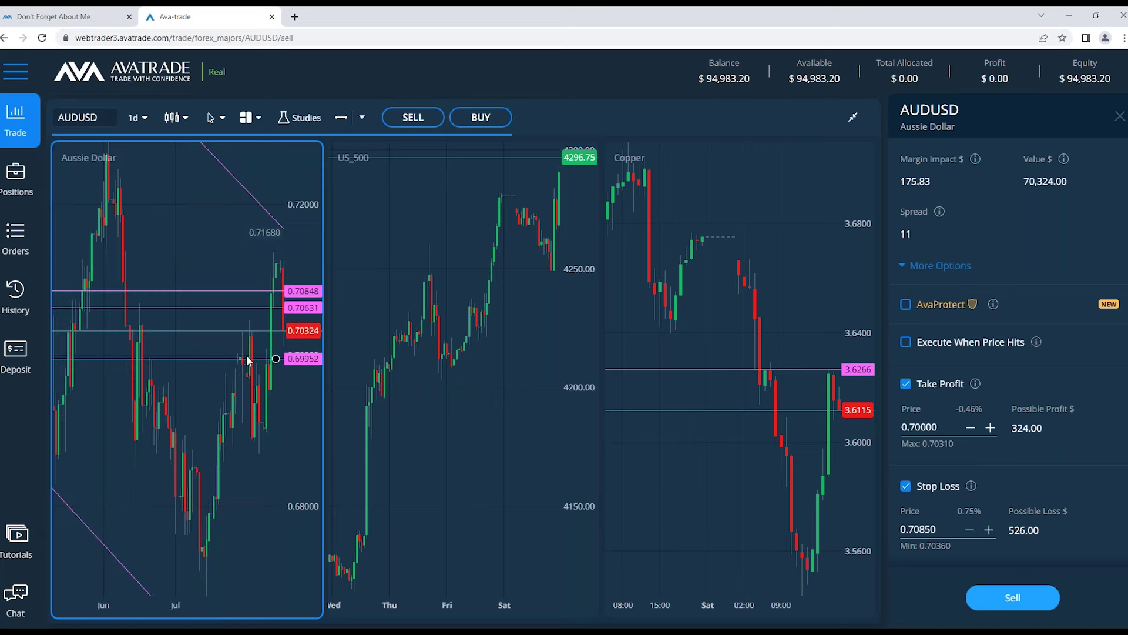
Step: Move the lowest horizontal price line on the Aussie Dollar chart to about 0.68774 and return the chart to the 2h timeframe
left_click_drag(279, 359, 278, 448)
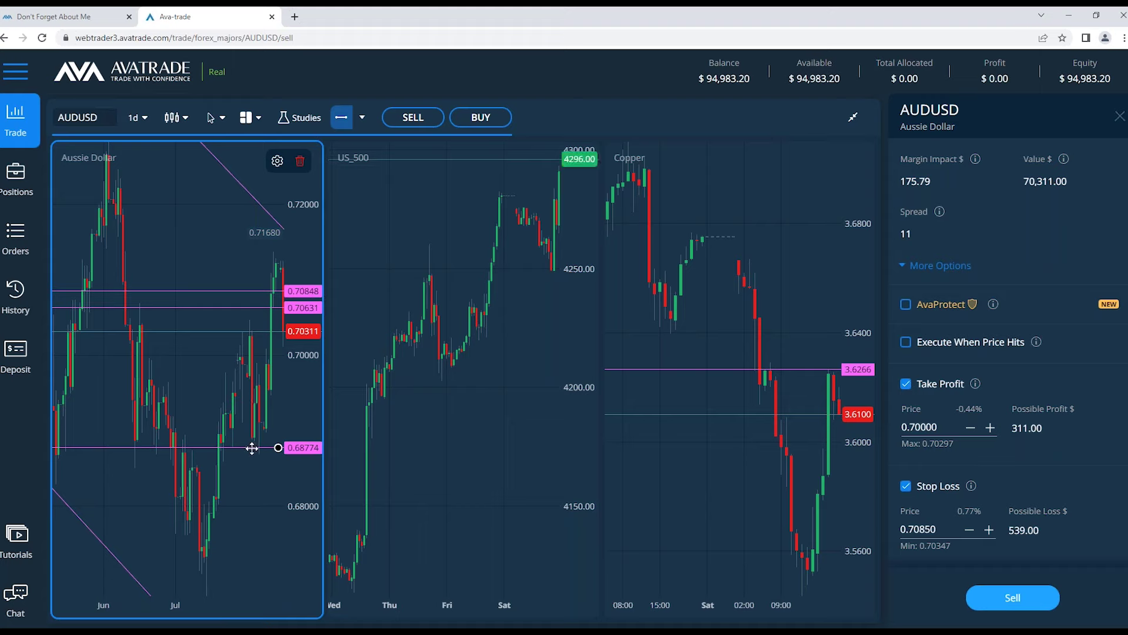
left_click(135, 118)
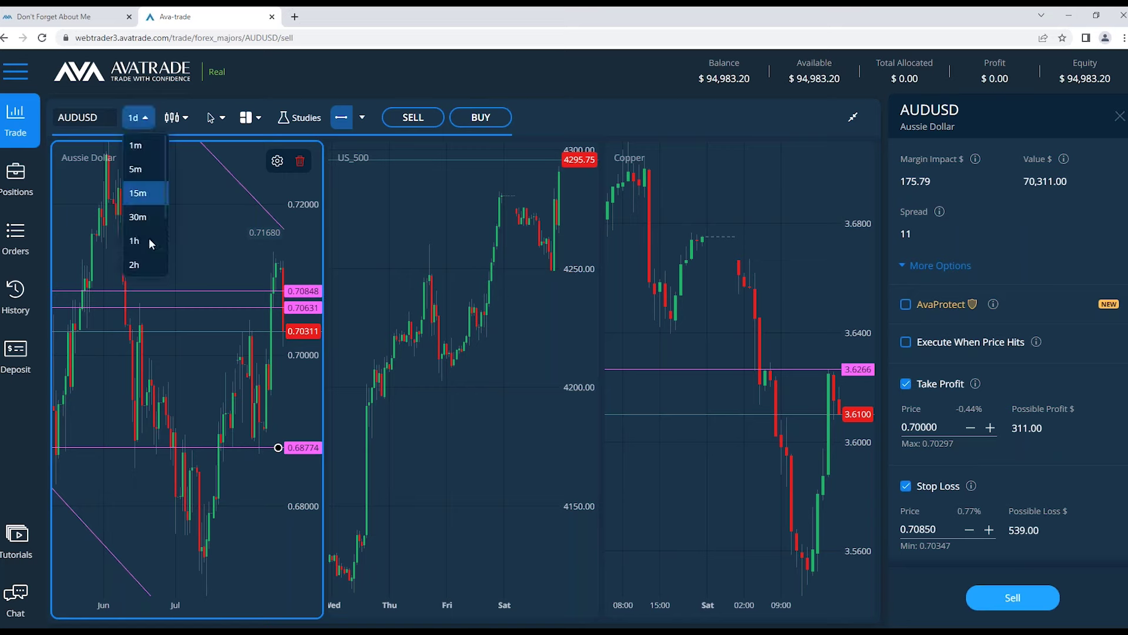
left_click(145, 265)
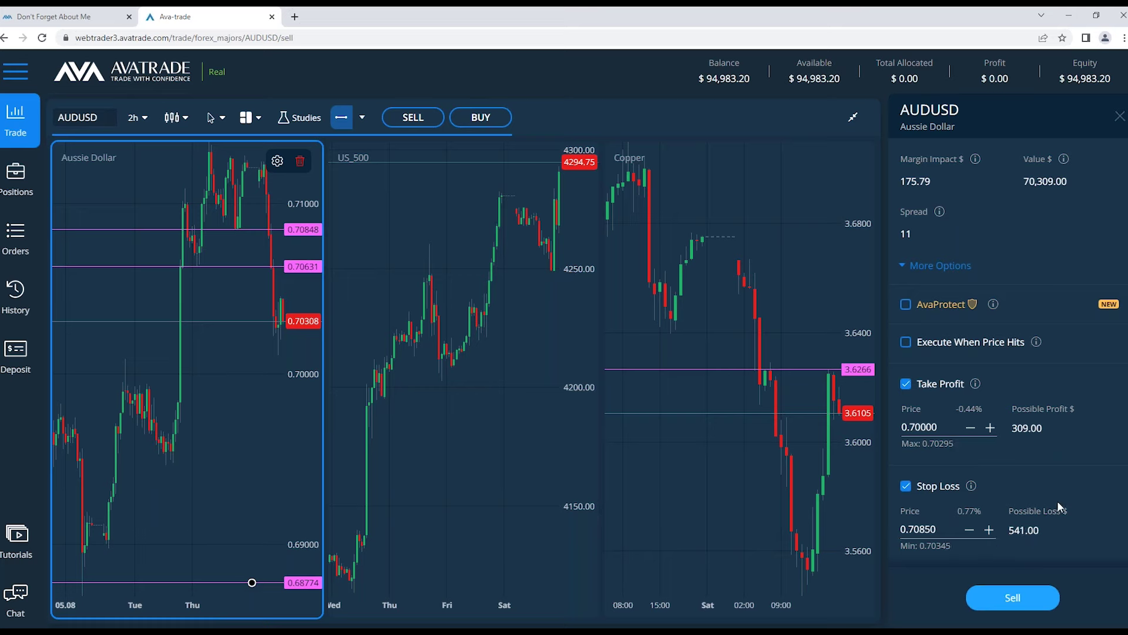
Step: Reduce the AUDUSD sell order's size to 0.50 lot and check its possible loss
scroll(1064, 511, "up", 2)
scroll(1068, 520, "down", 2)
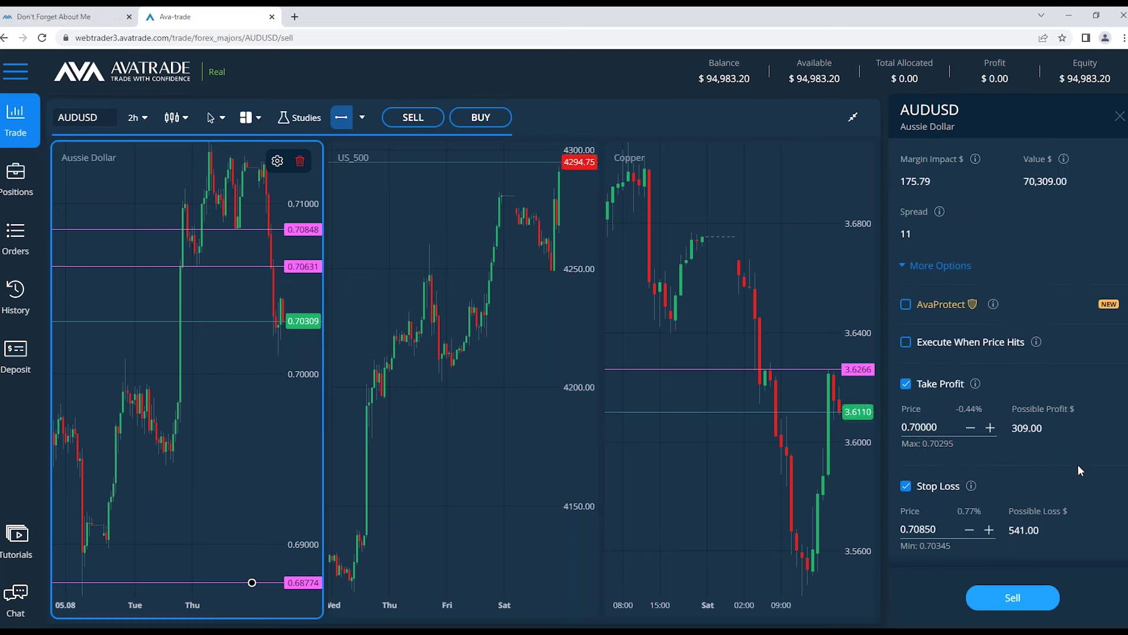
scroll(1088, 474, "up", 2)
left_click(1059, 233)
key("BackSpace")
key("BackSpace")
key("BackSpace")
key("BackSpace")
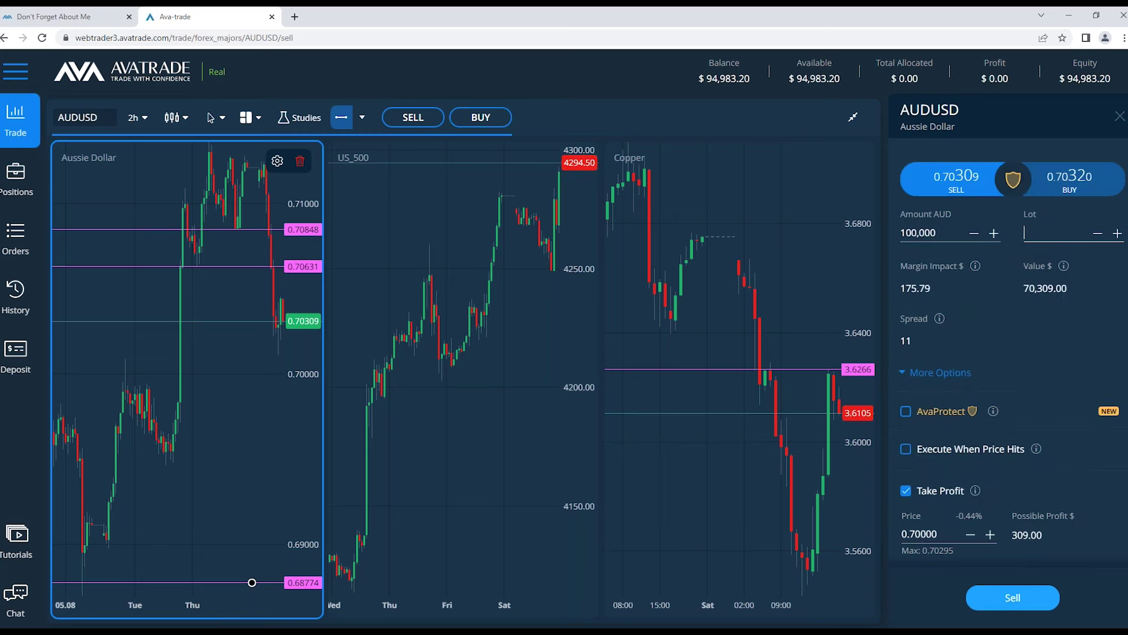
type("50")
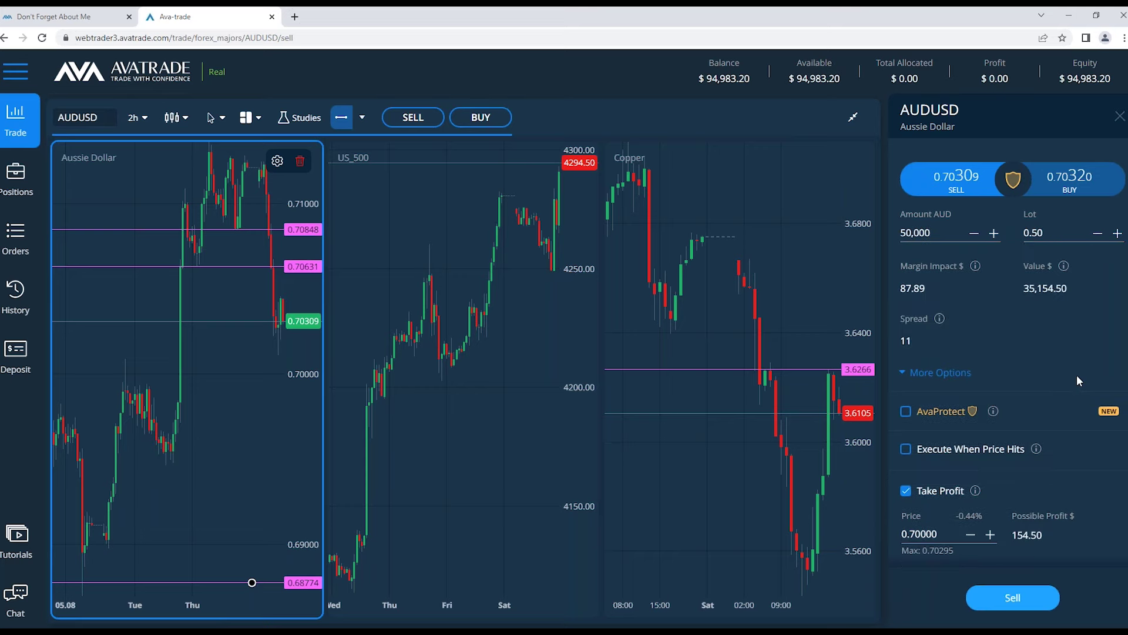
scroll(1076, 375, "down", 2)
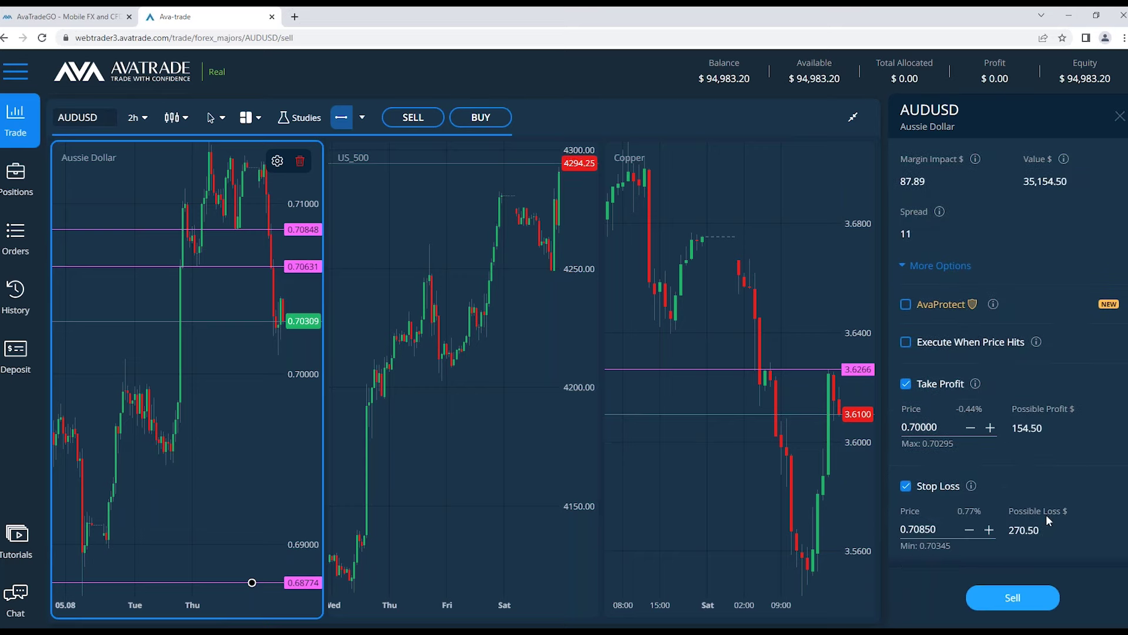
Step: Reduce the AUDUSD sell order's size to 0.48 lot and check its possible loss
scroll(1066, 510, "up", 2)
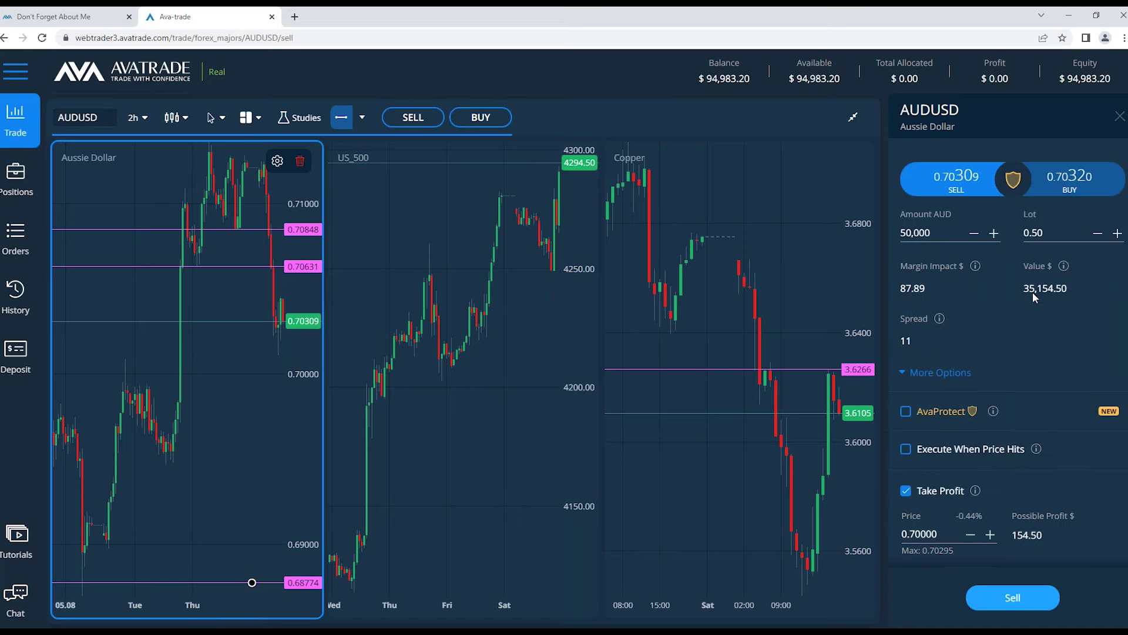
left_click(1044, 232)
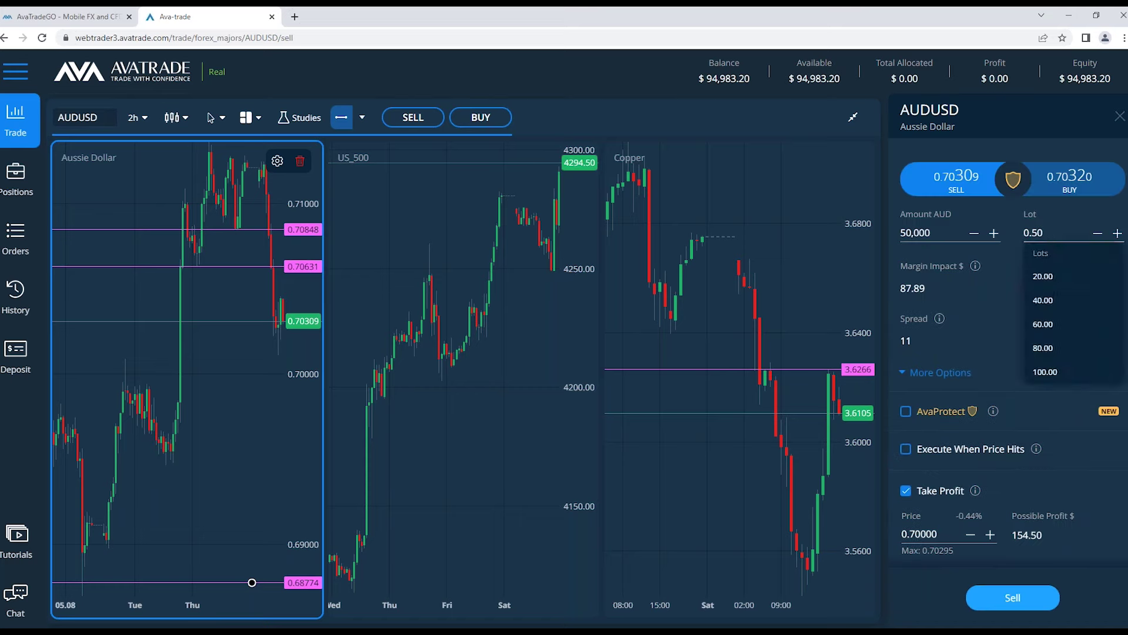
key("BackSpace")
key("BackSpace")
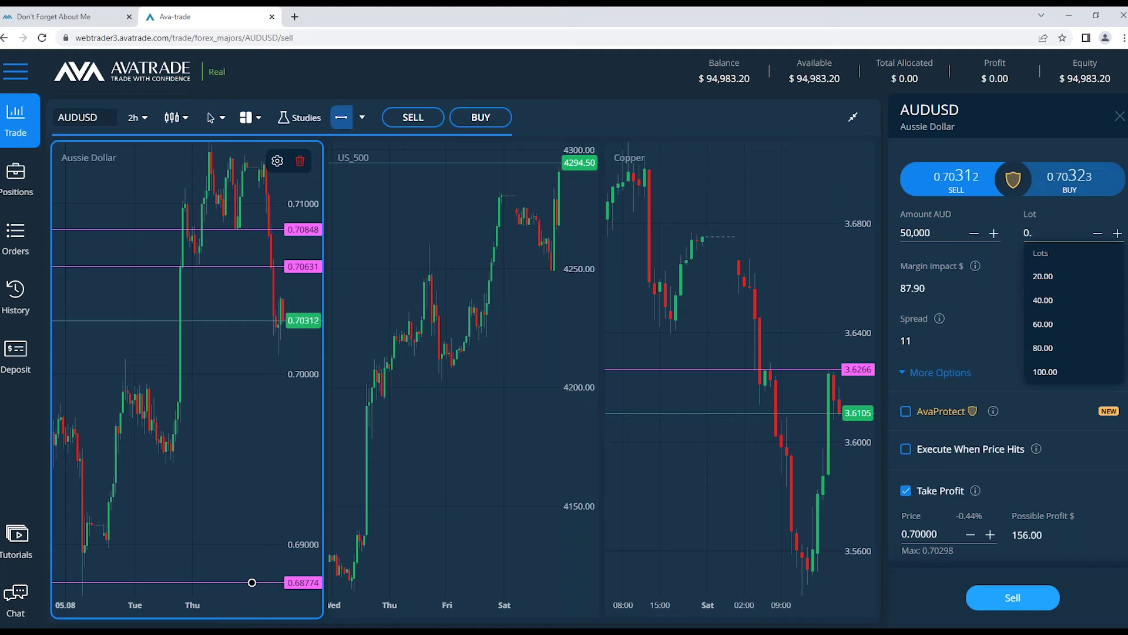
type("48")
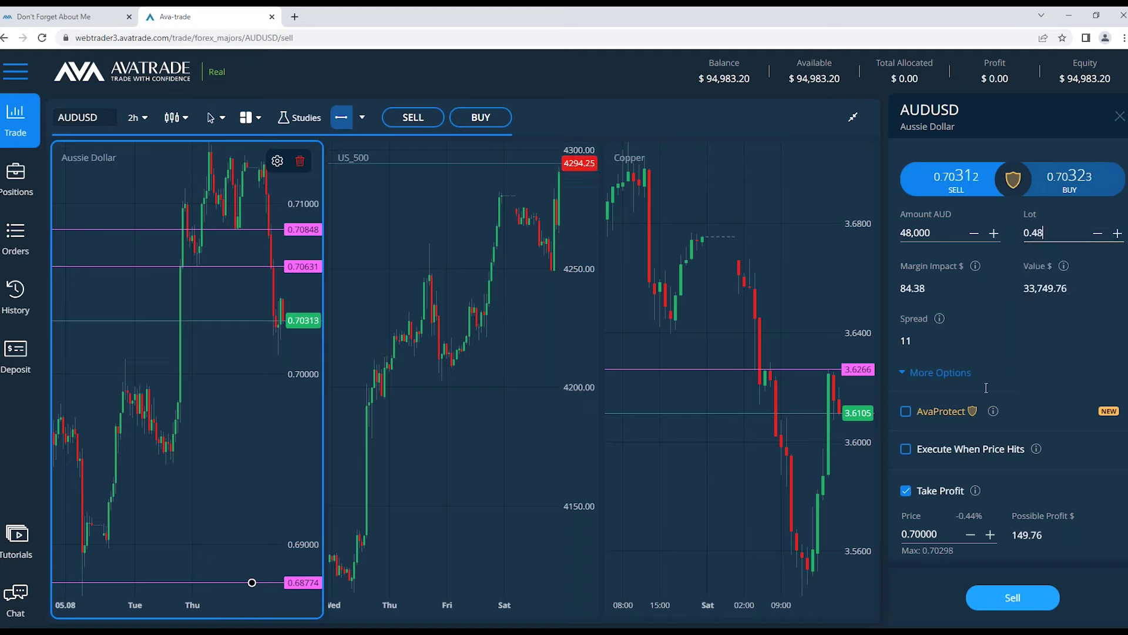
scroll(1086, 365, "down", 2)
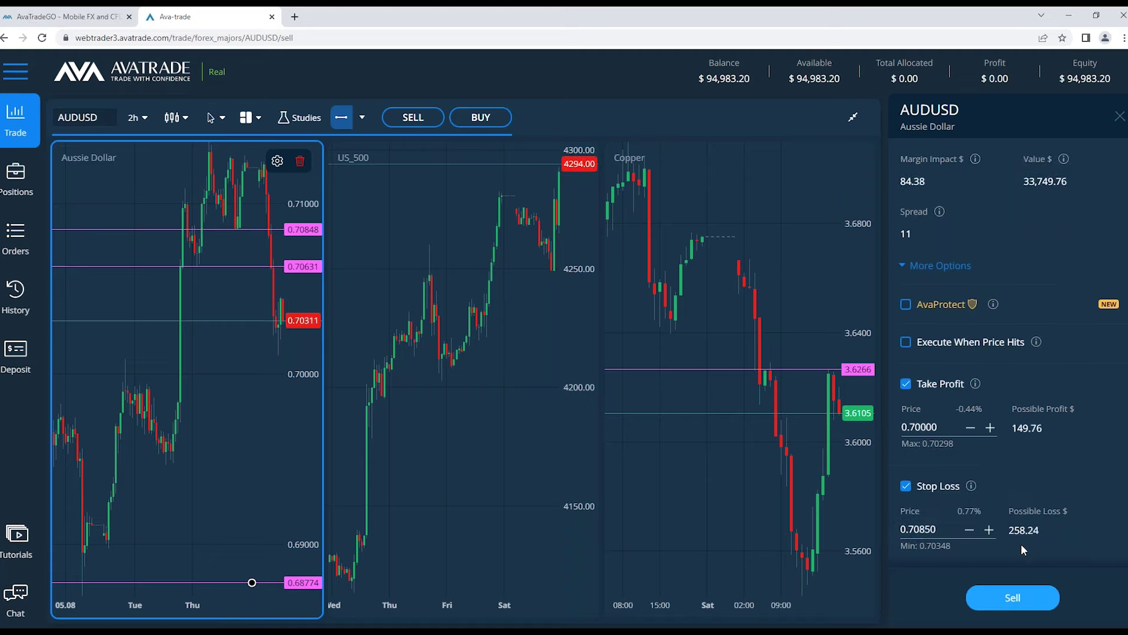
Step: Set the AUDUSD sell order's size to 0.46 lot and check its possible loss
scroll(1034, 536, "up", 2)
left_click(1058, 234)
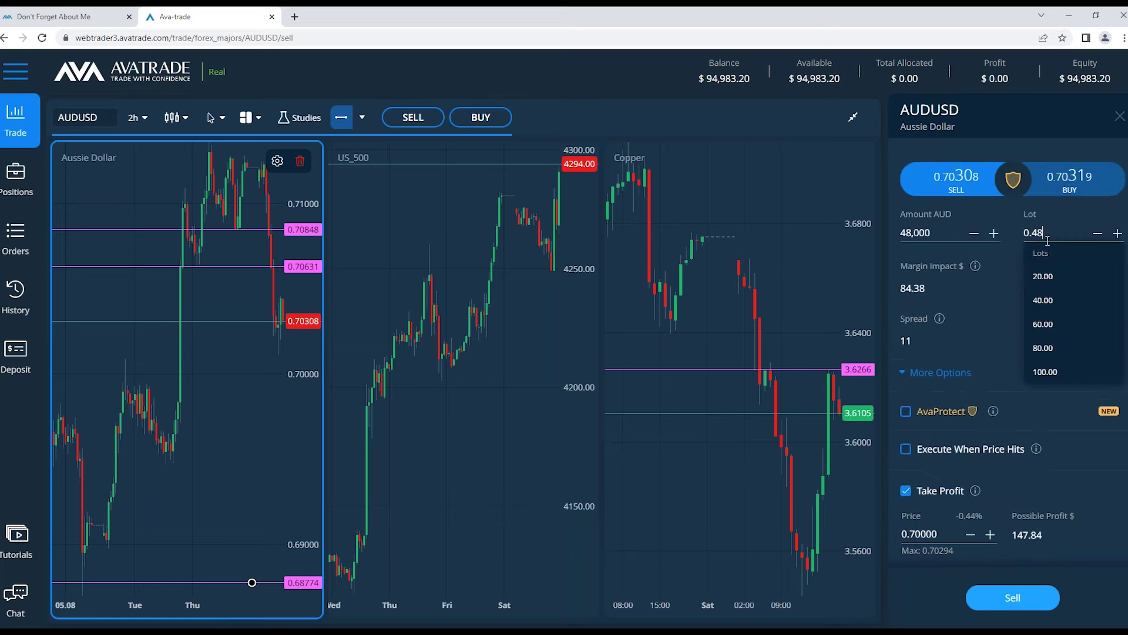
type("6")
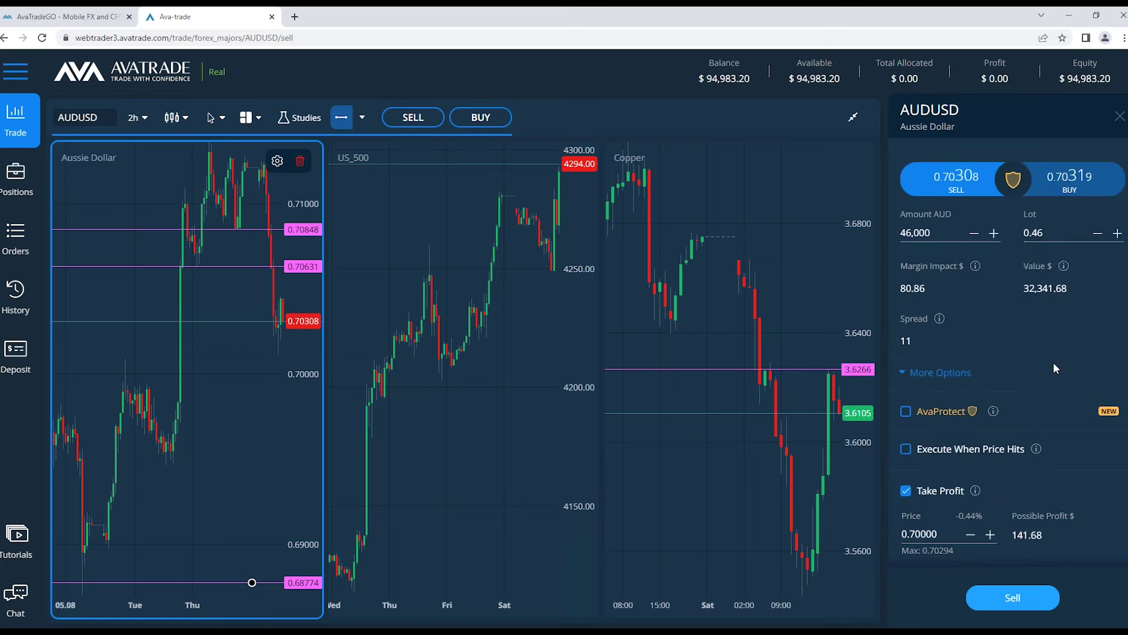
scroll(1053, 362, "down", 2)
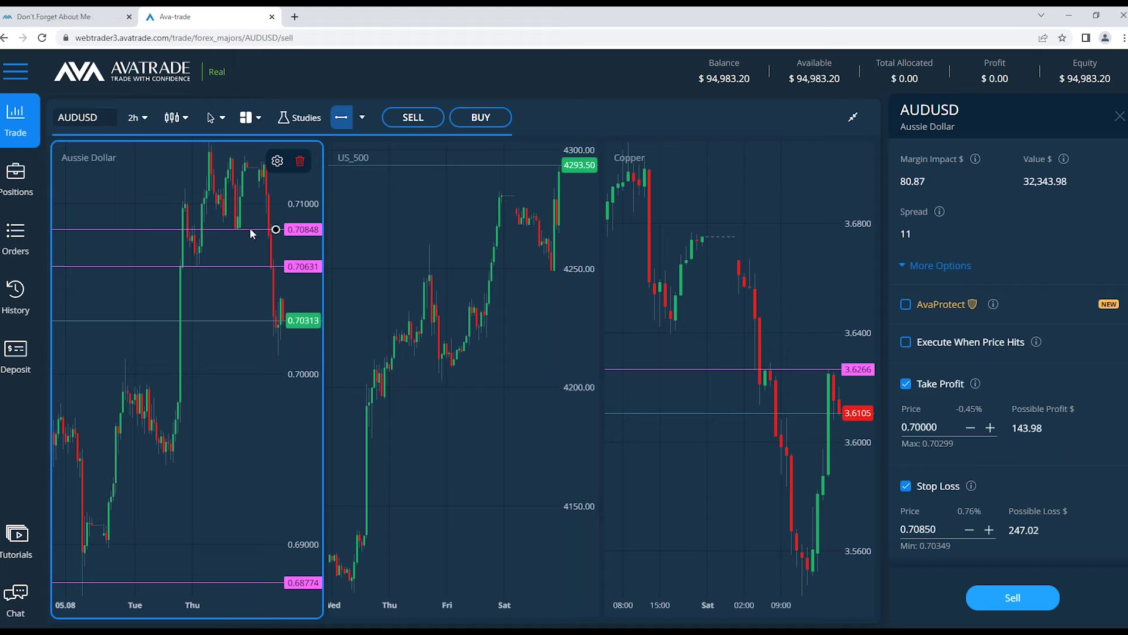
Step: Move the middle horizontal price line on the Aussie Dollar chart down to about 0.69014 and leave its settings as they are
left_click_drag(254, 266, 249, 541)
double_click(228, 540)
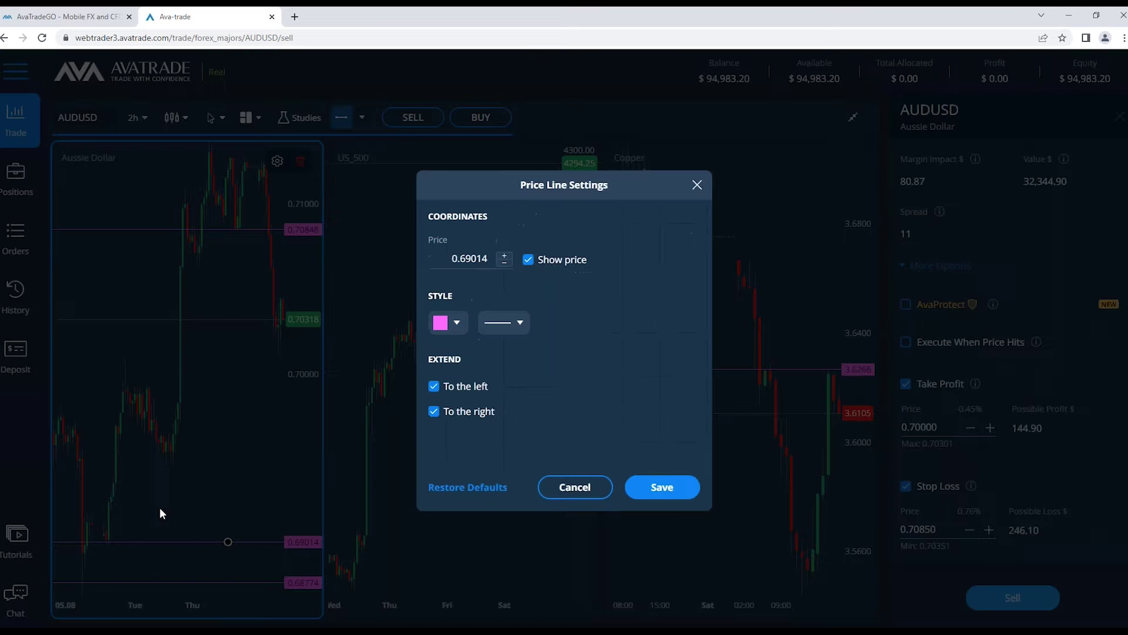
left_click(697, 184)
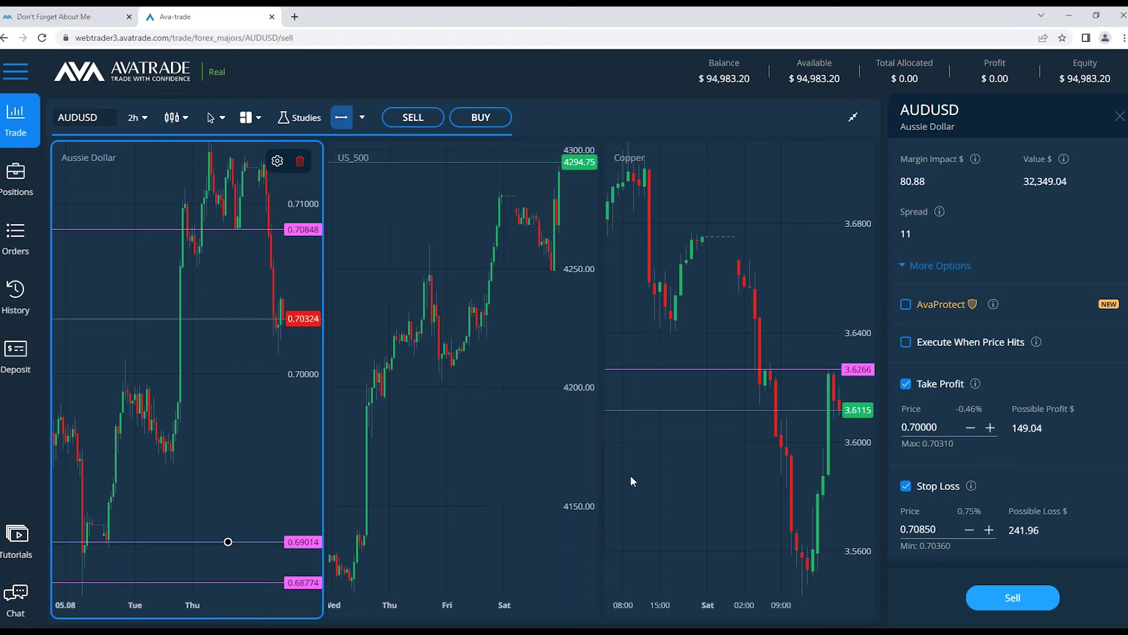
Step: Set the AUDUSD sell order's take profit price to 0.69200 and place the order
left_click(949, 427)
key("BackSpace")
key("BackSpace")
key("BackSpace")
key("BackSpace")
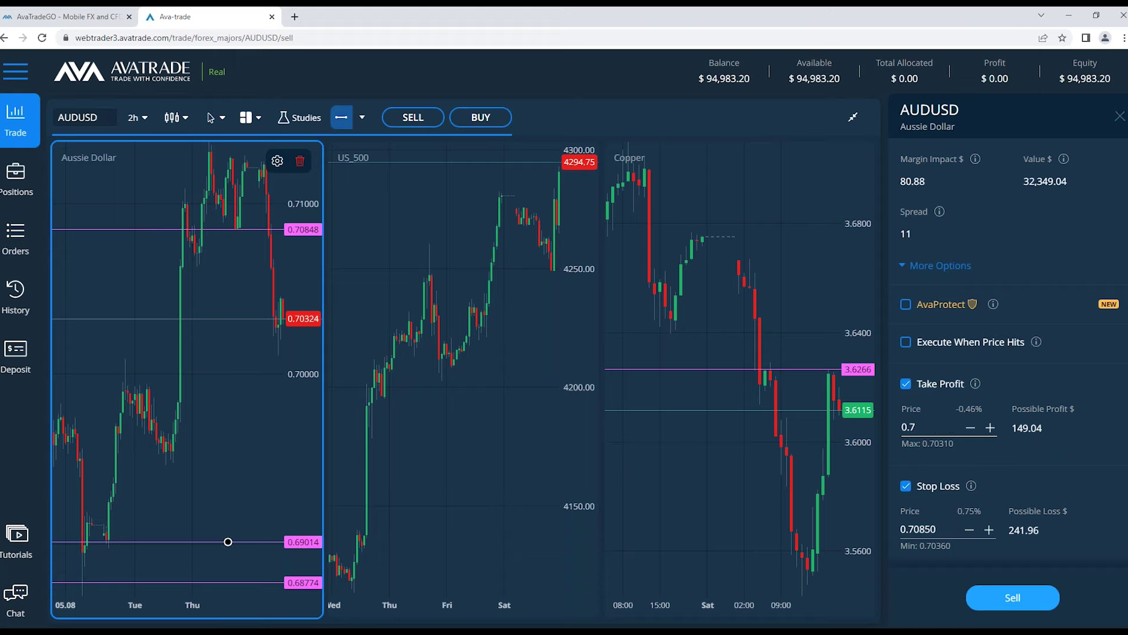
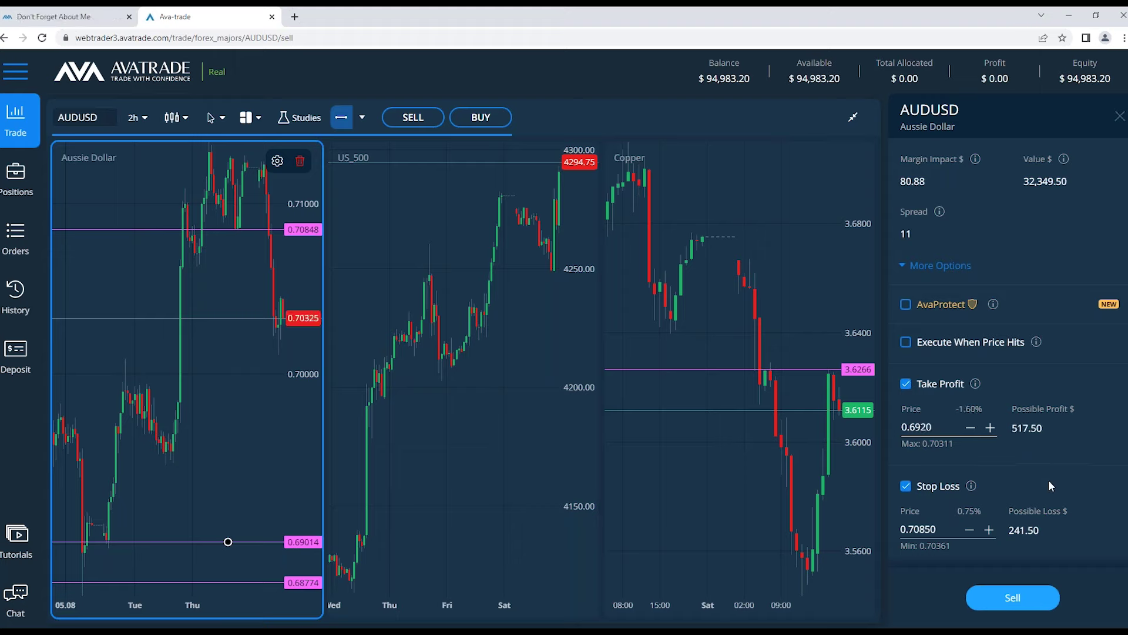
left_click(1099, 508)
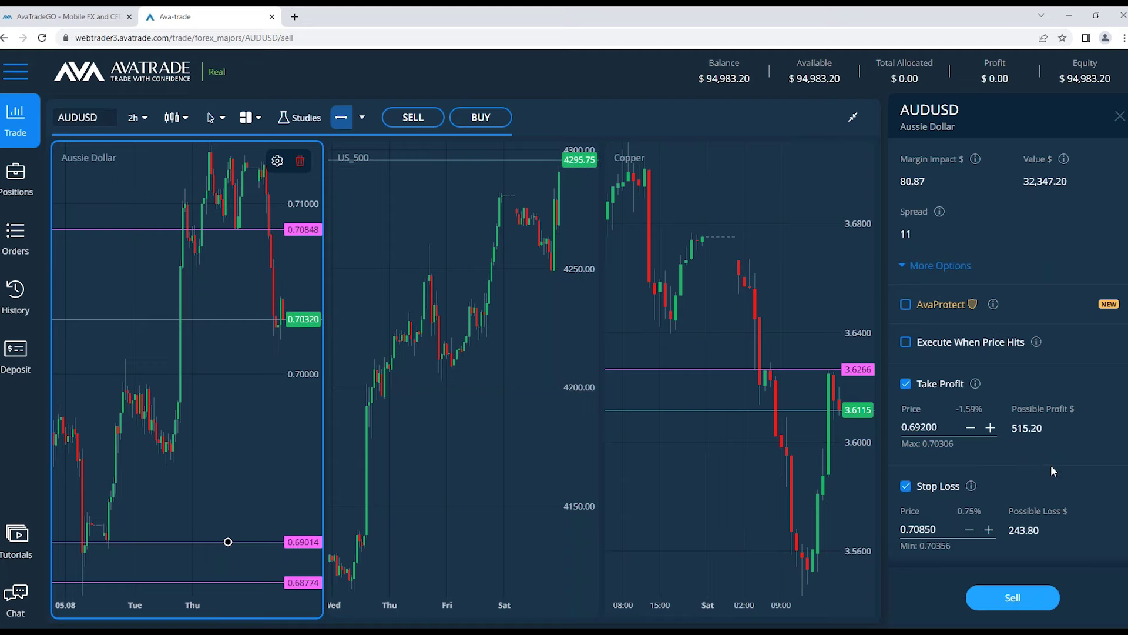
left_click(1022, 599)
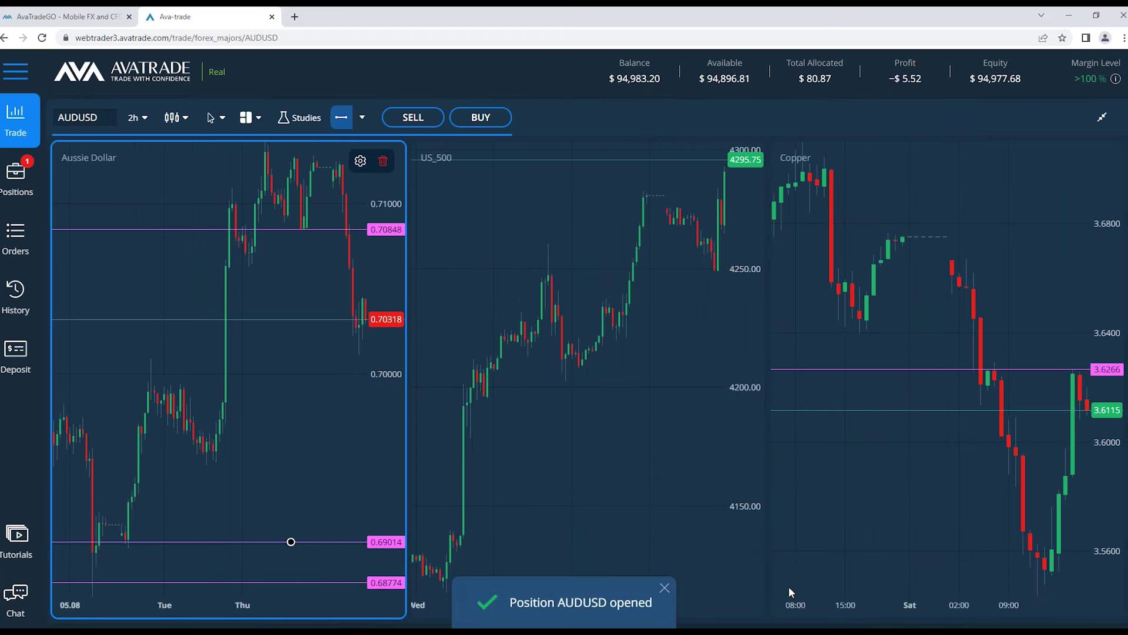
Step: Switch the US_500 chart to the 1d timeframe
left_click(650, 318)
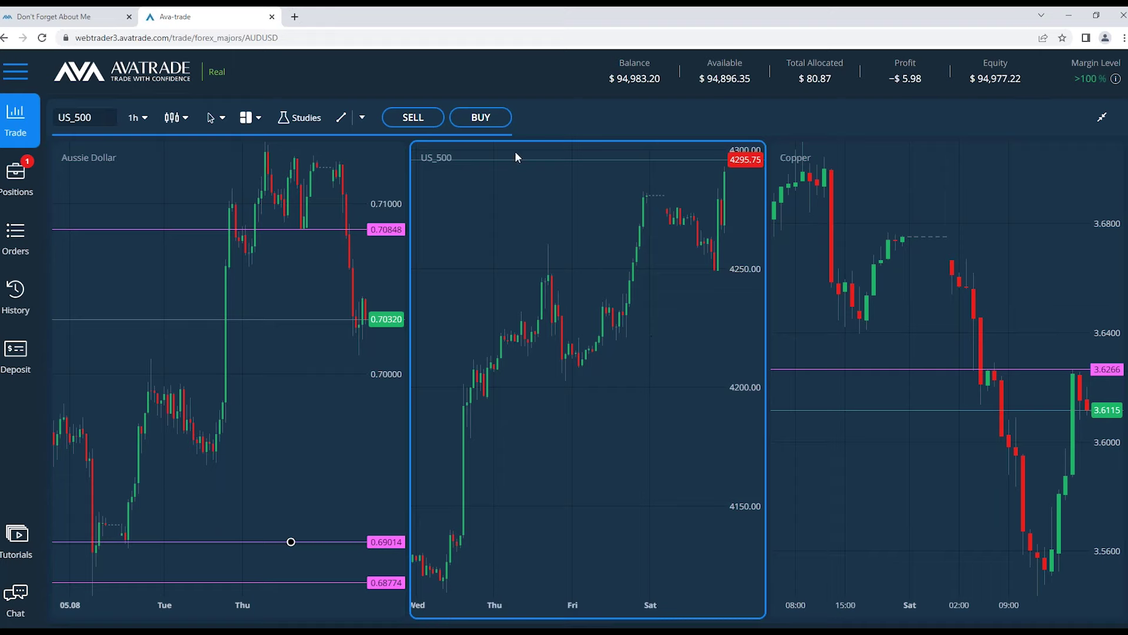
left_click(135, 117)
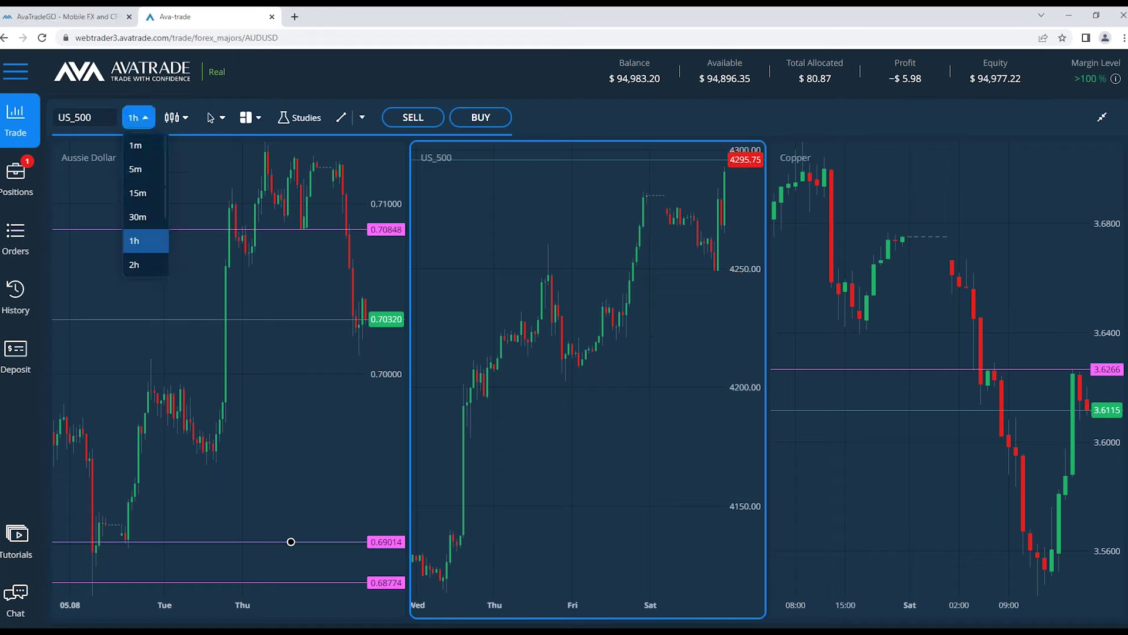
scroll(147, 246, "down", 2)
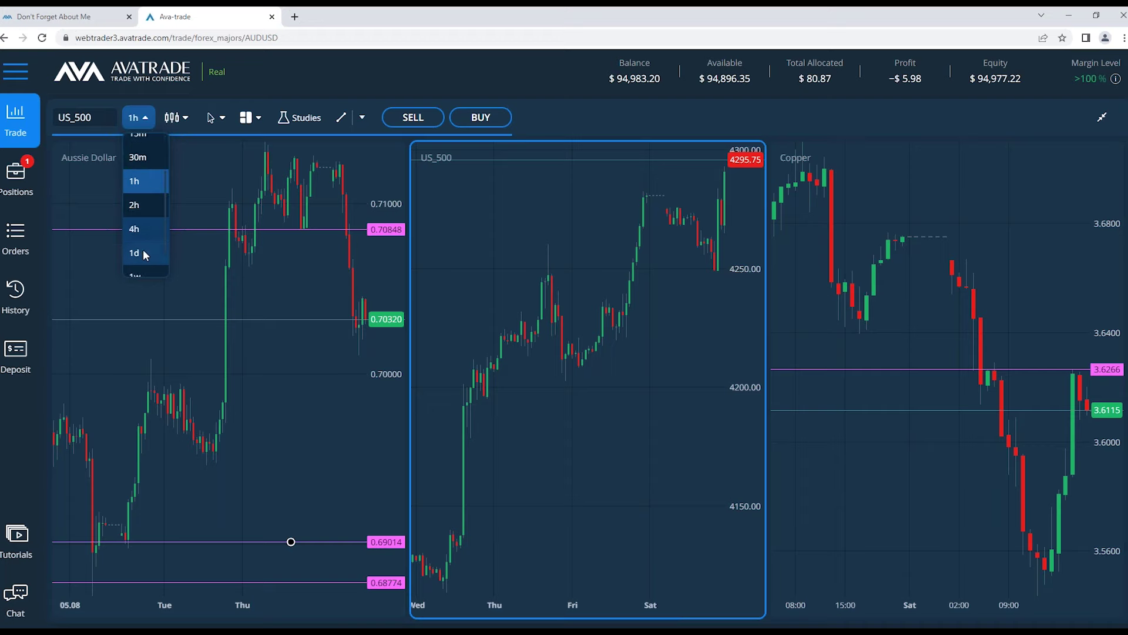
left_click(145, 254)
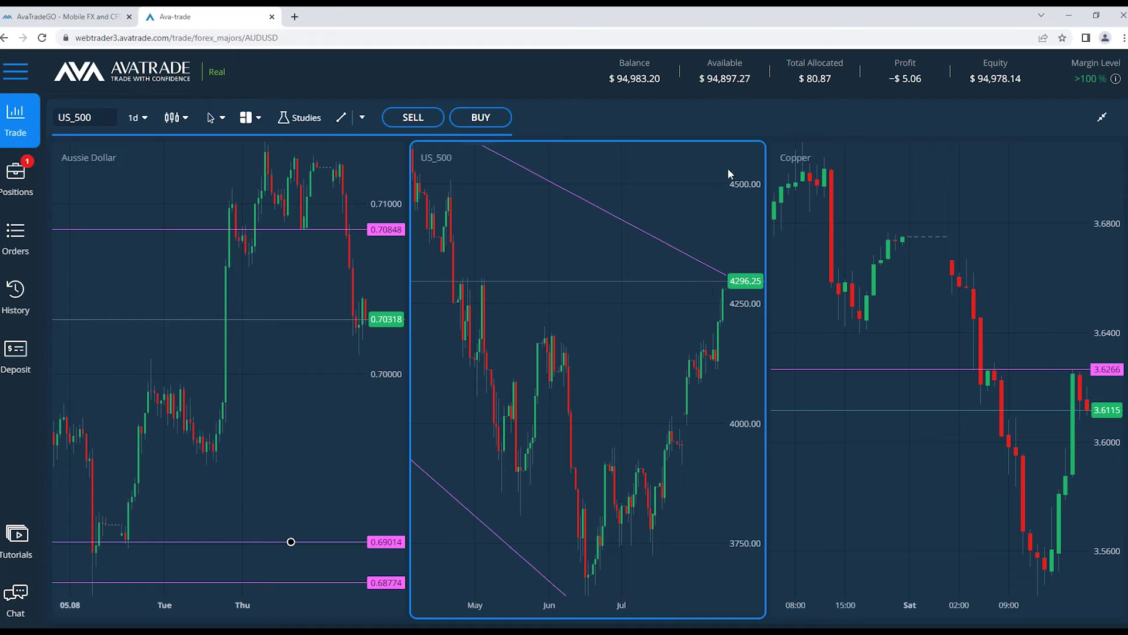
Step: Draw a horizontal price line across the US_500 chart at the current price, near the end of the descending trendline
left_click(362, 117)
left_click(376, 165)
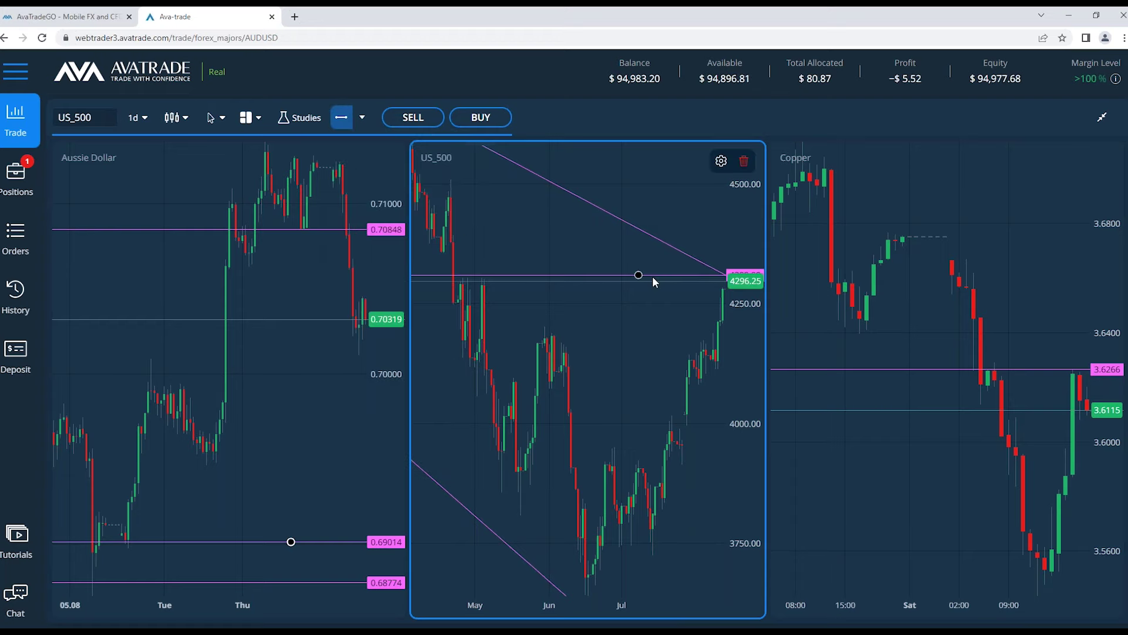
left_click(687, 281)
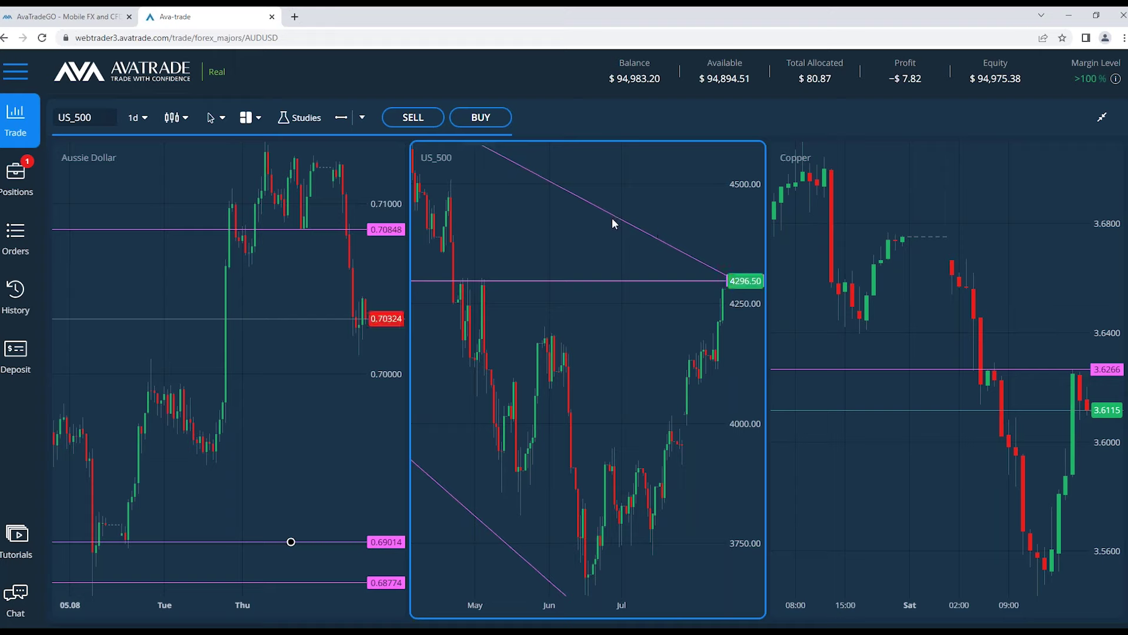
left_click(721, 282)
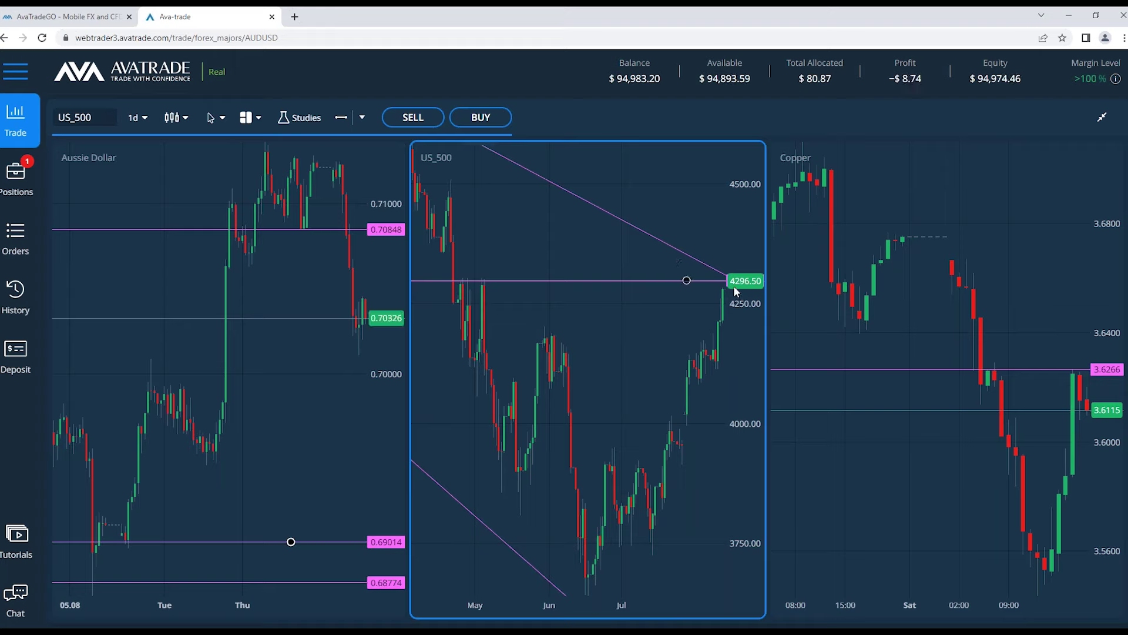
left_click(627, 353)
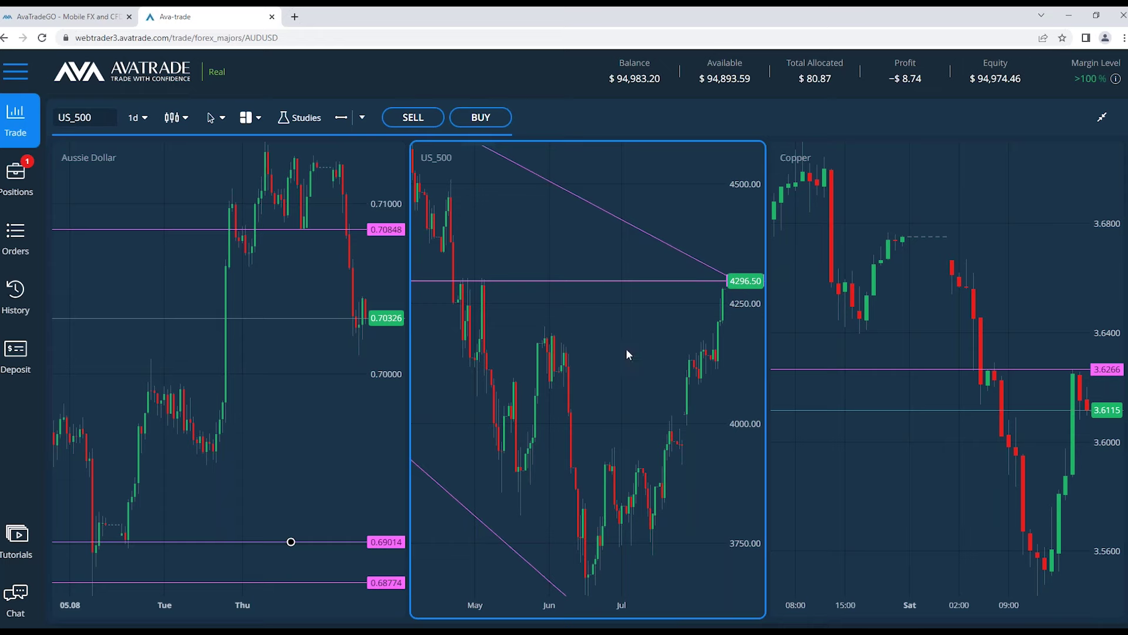
Step: Start a US_500 sell order and enable its stop loss at a price of 4,315.00
left_click(412, 122)
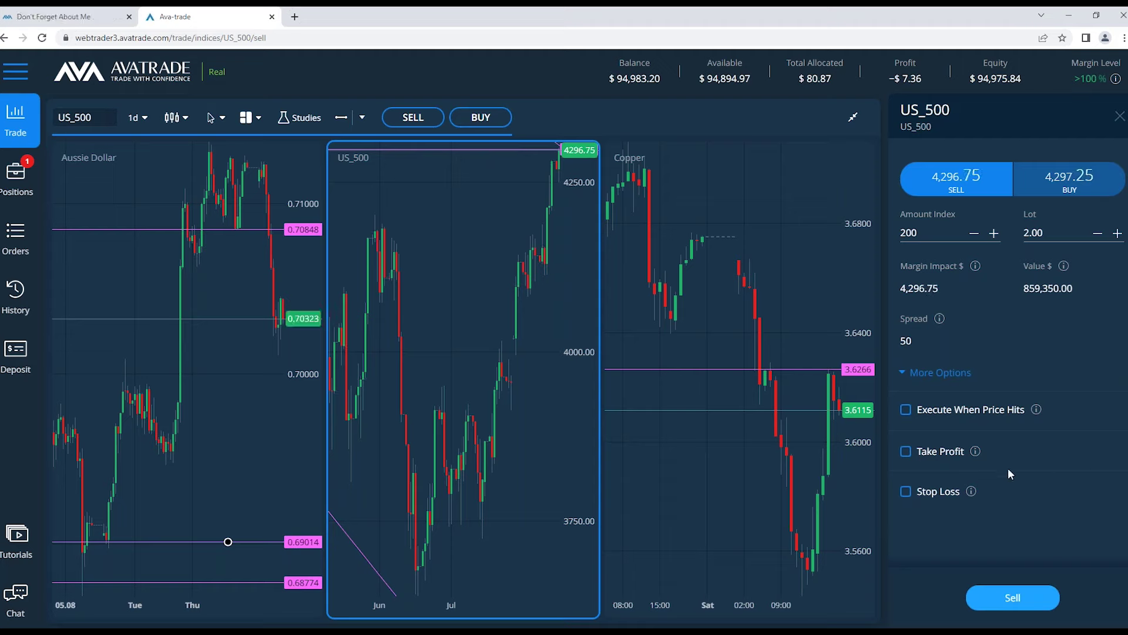
left_click(907, 491)
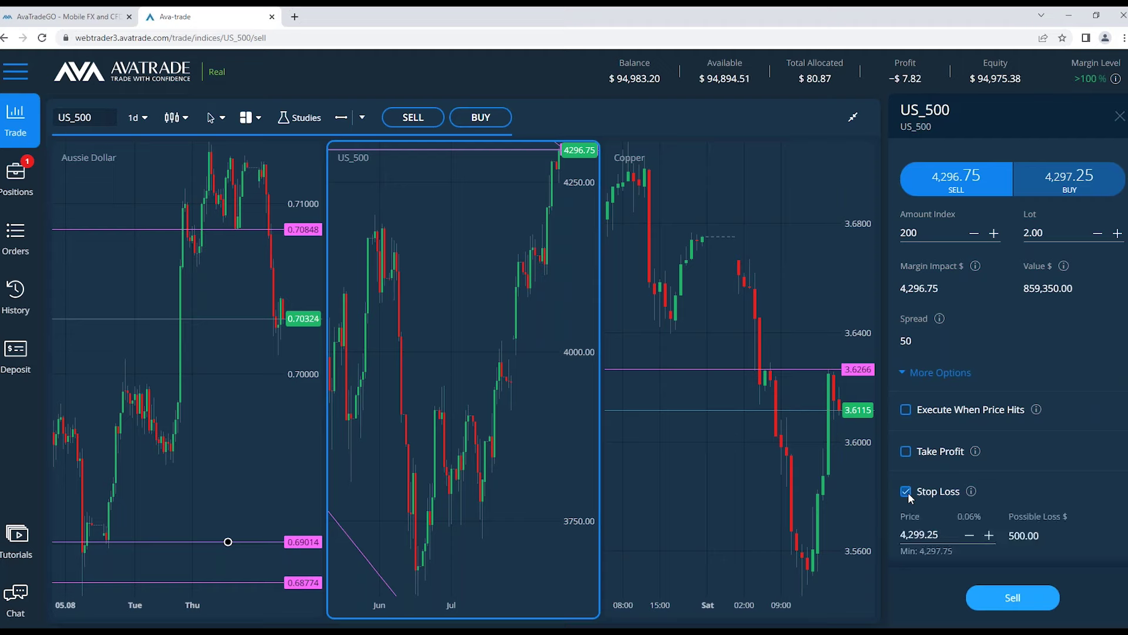
left_click(931, 533)
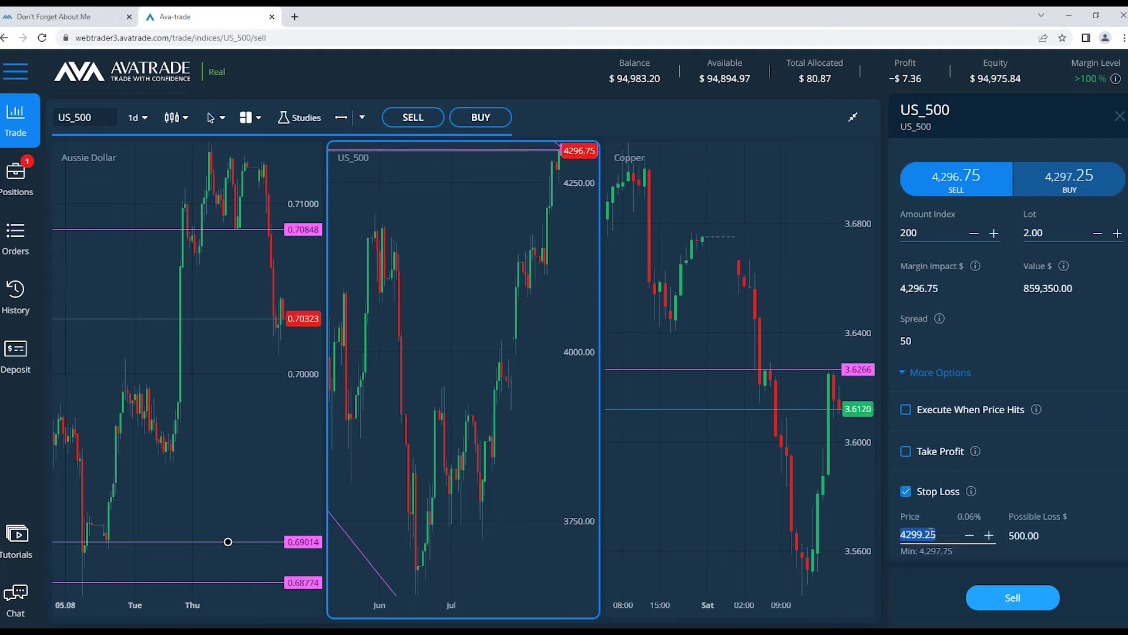
type("4315")
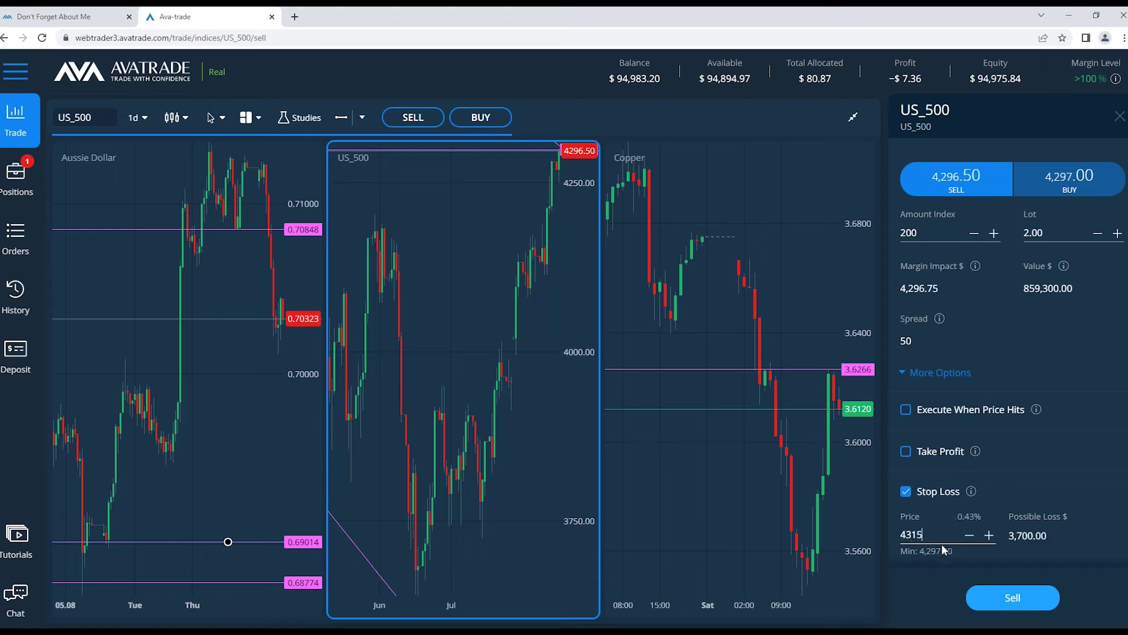
left_click(1071, 561)
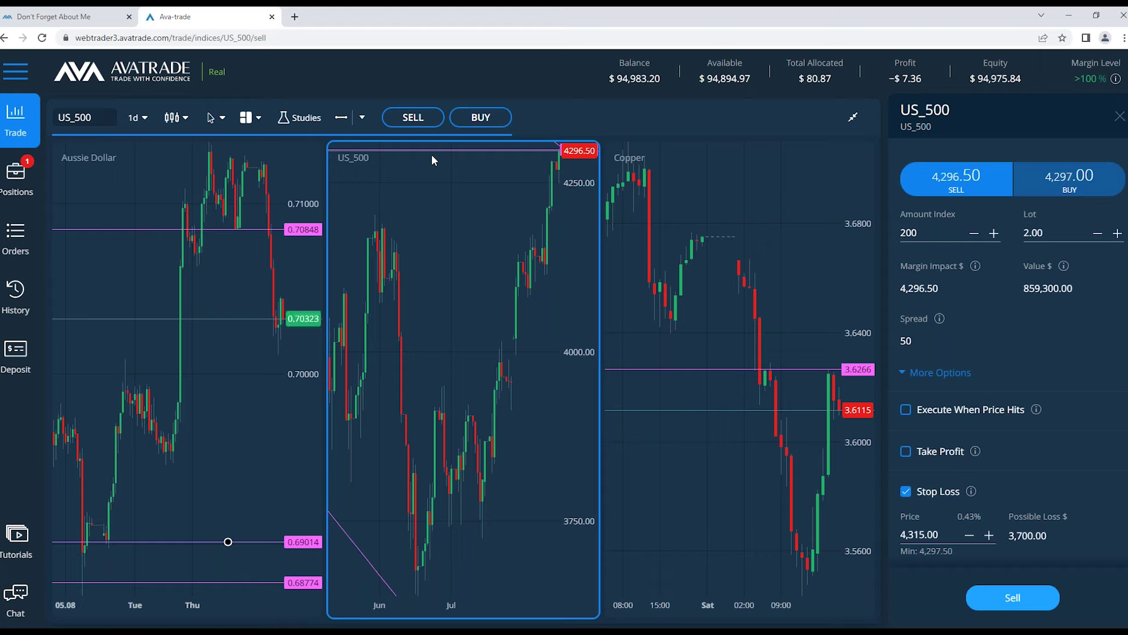
Step: Enable take profit on the US_500 sell order at a price of 4,050.00
left_click(906, 451)
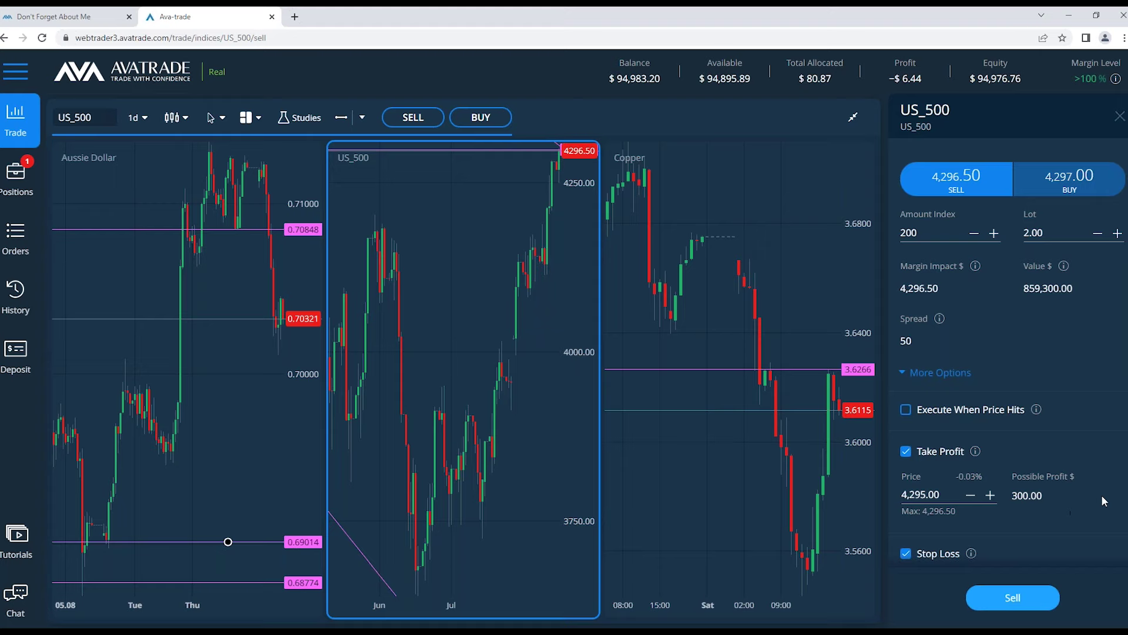
left_click(924, 494)
double_click(923, 494)
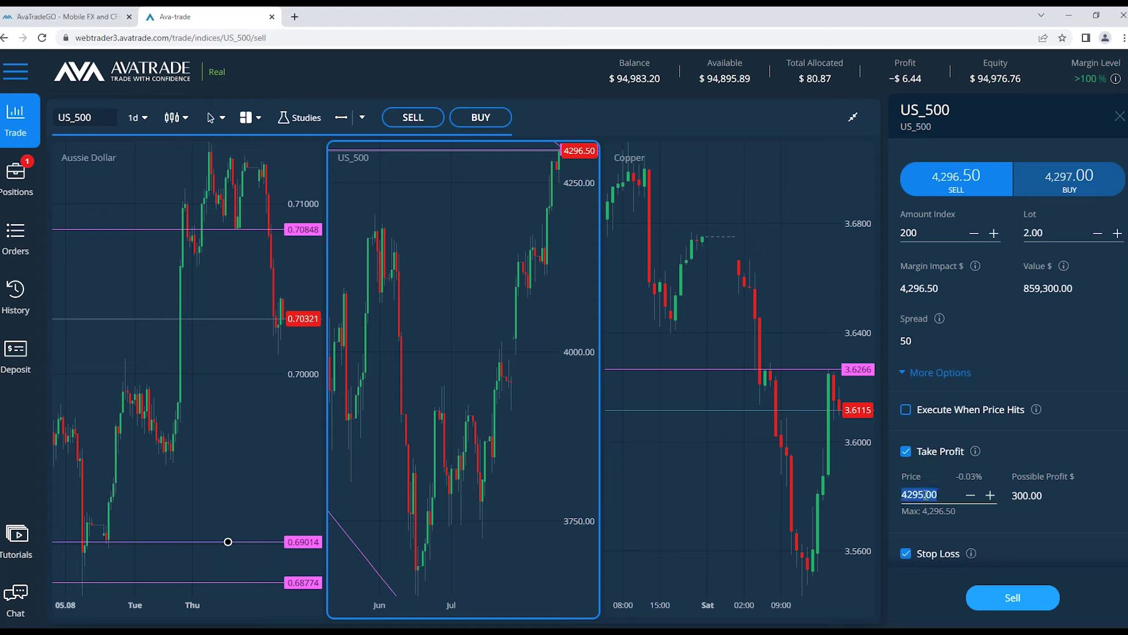
type("4,0")
type("50")
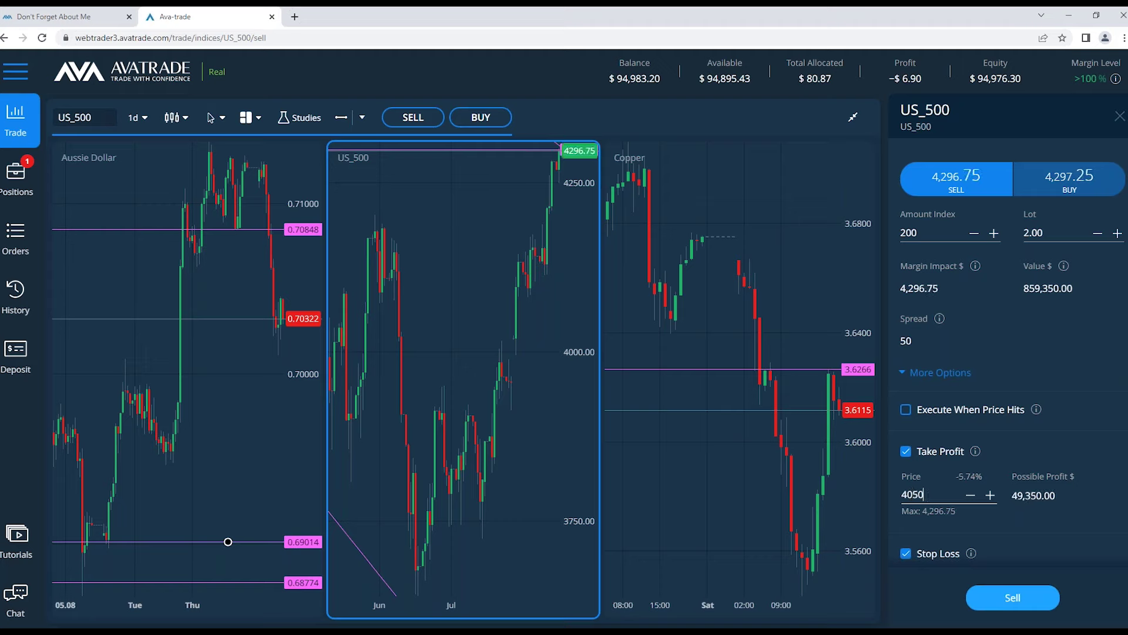
left_click(1115, 520)
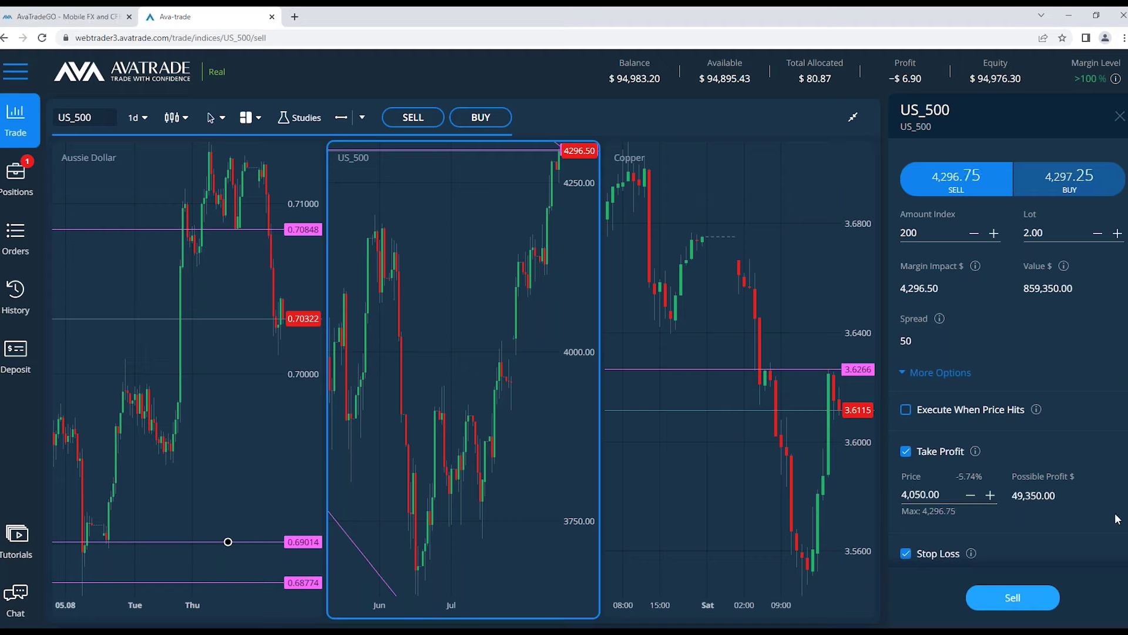
Step: Reduce the US_500 sell order's size to 0.10 lot and check its possible loss
double_click(1044, 233)
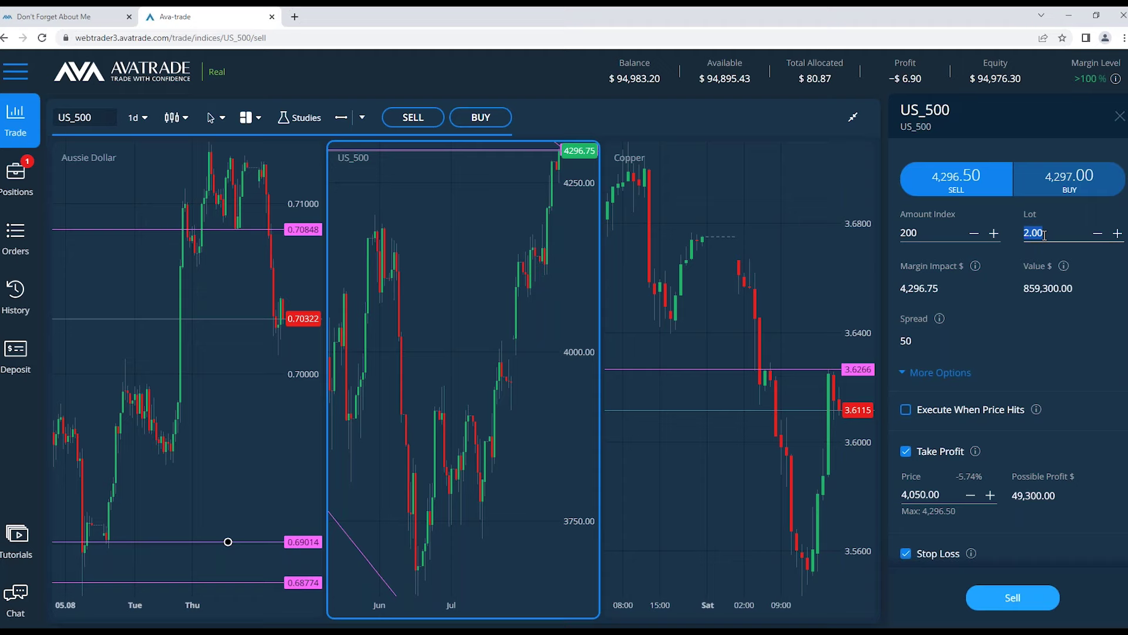
key("BackSpace")
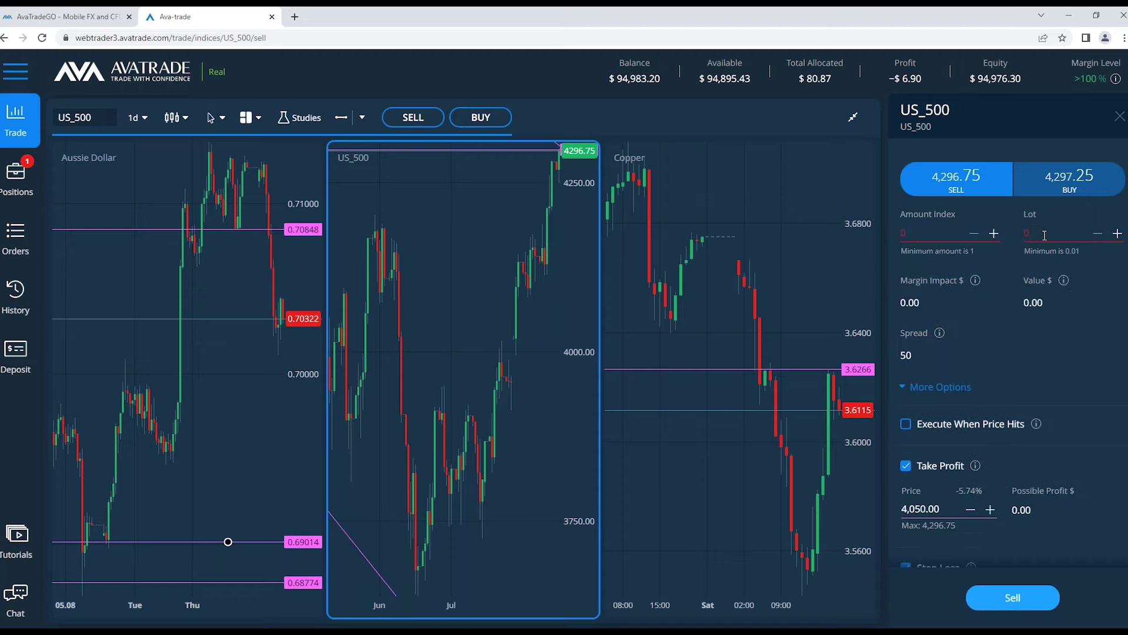
type("1")
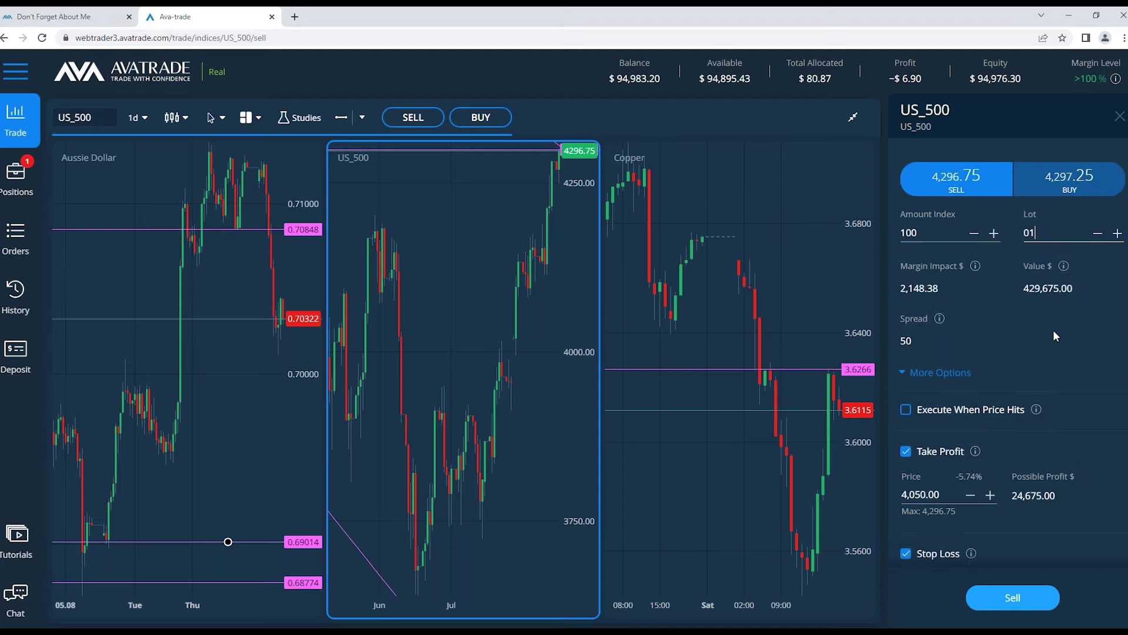
key("BackSpace")
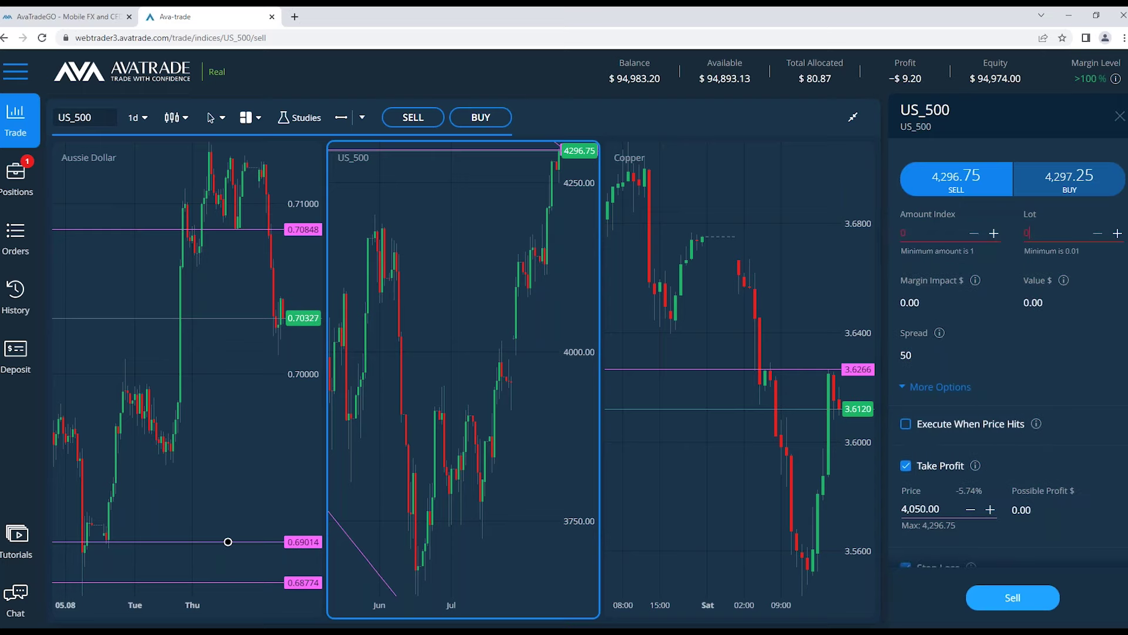
type(".1")
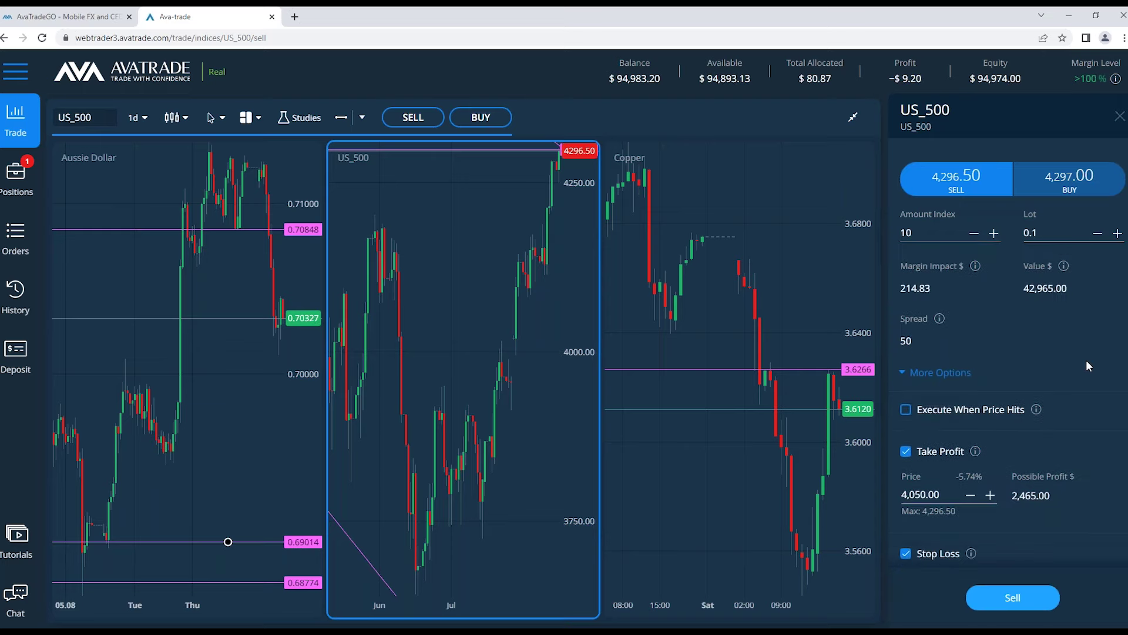
scroll(1075, 441, "down", 2)
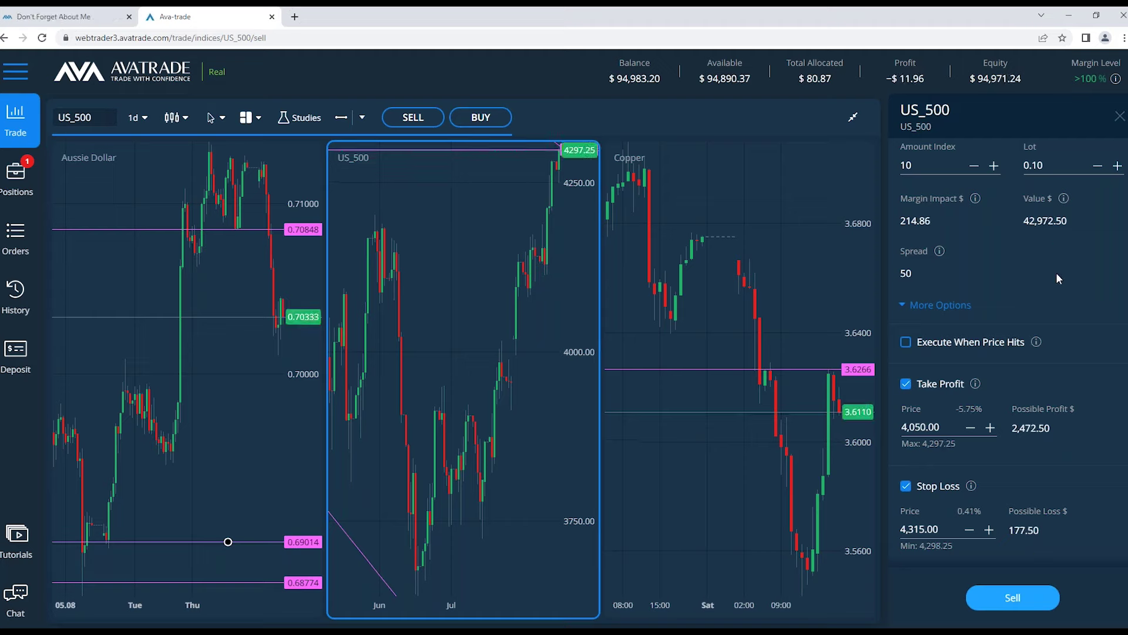
Step: Try 0.14 lot for the US_500 sell order and settle on 0.15 lot, checking the possible loss each time
left_click(1052, 166)
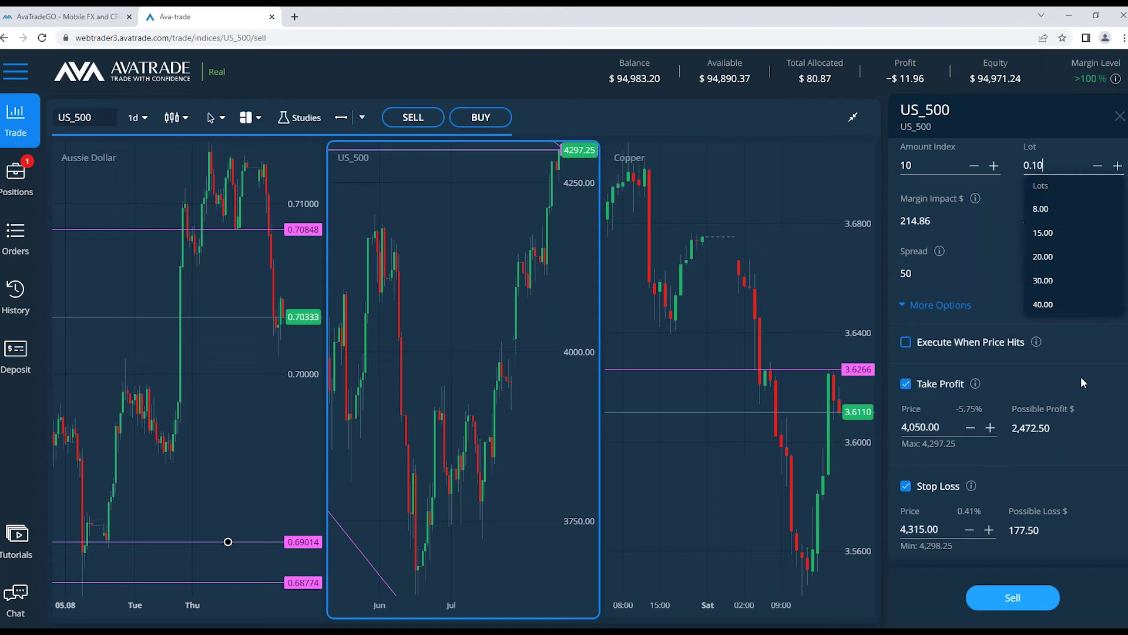
key("BackSpace")
type("4")
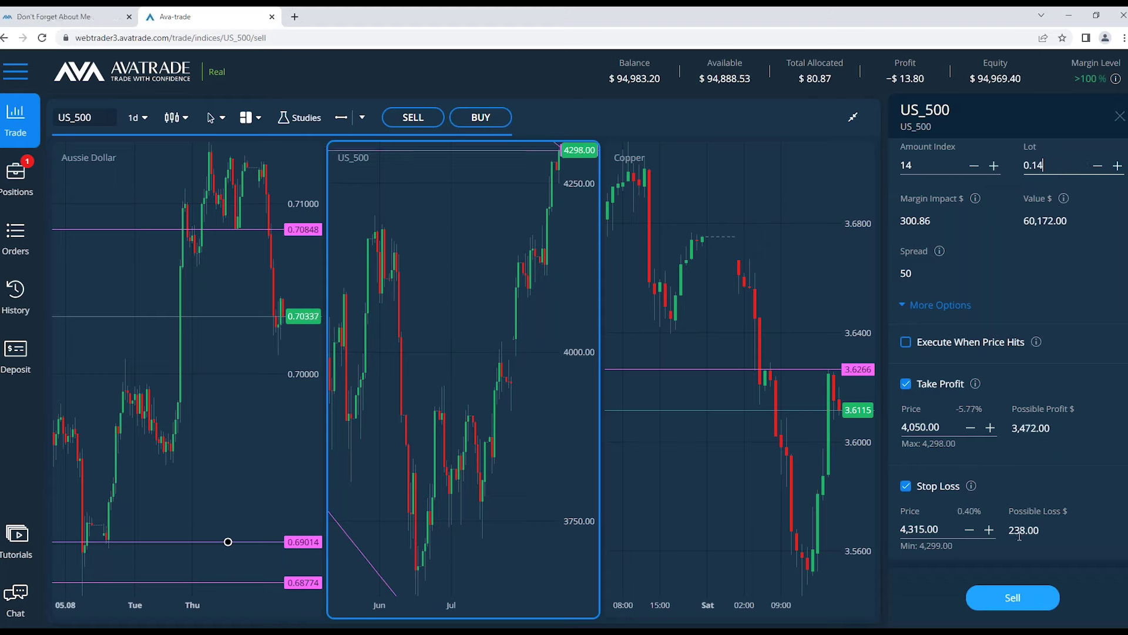
key("BackSpace")
type("5")
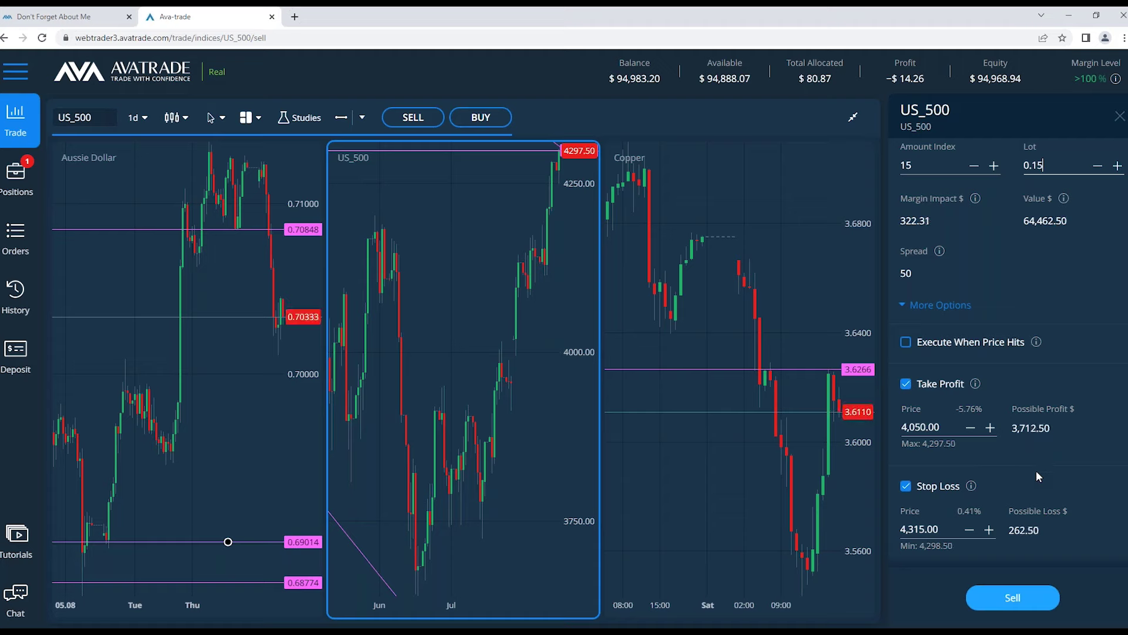
Step: Review the US_500 sell order's settings and place the order
scroll(1038, 475, "up", 1)
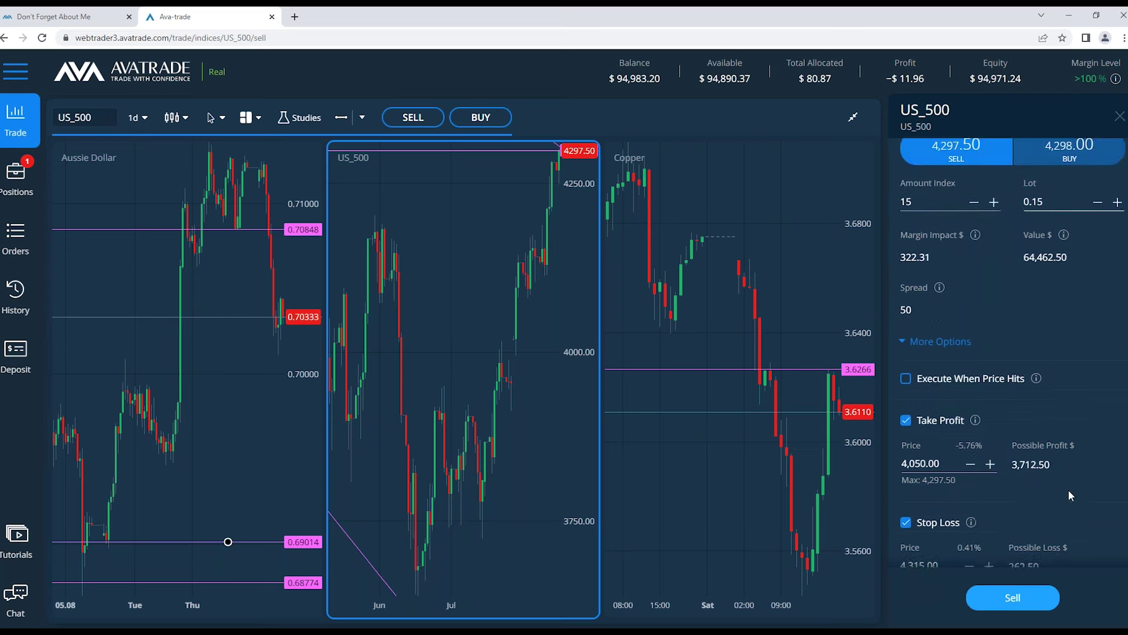
scroll(1069, 488, "down", 1)
left_click(1013, 599)
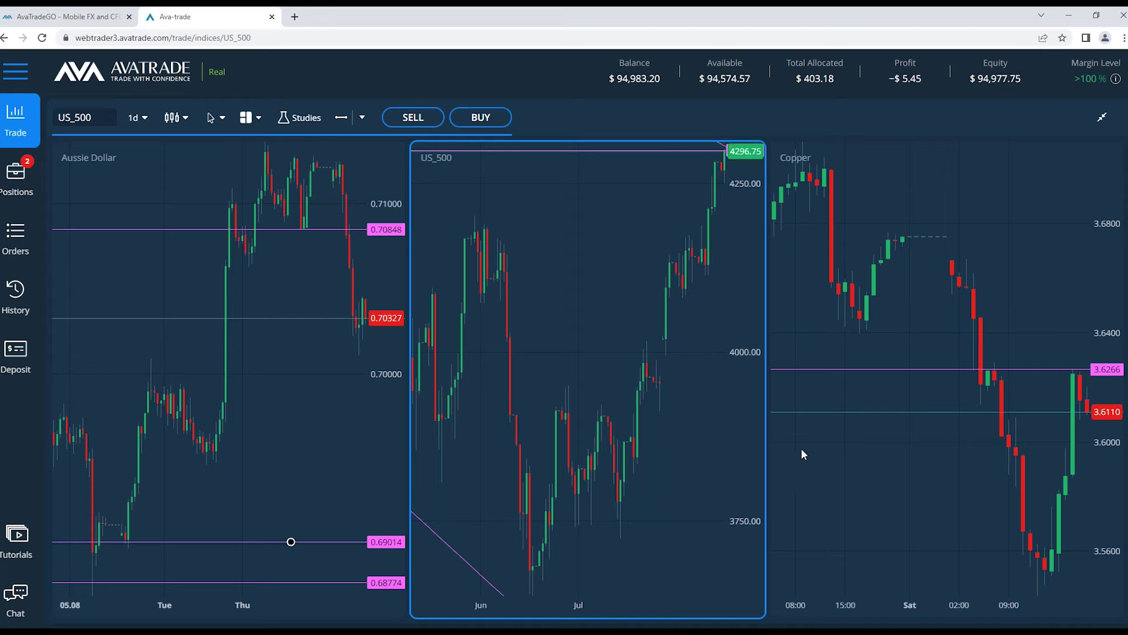
Step: Open a sell order for Copper and add a horizontal price line at about 3.6410 on its chart
left_click(845, 398)
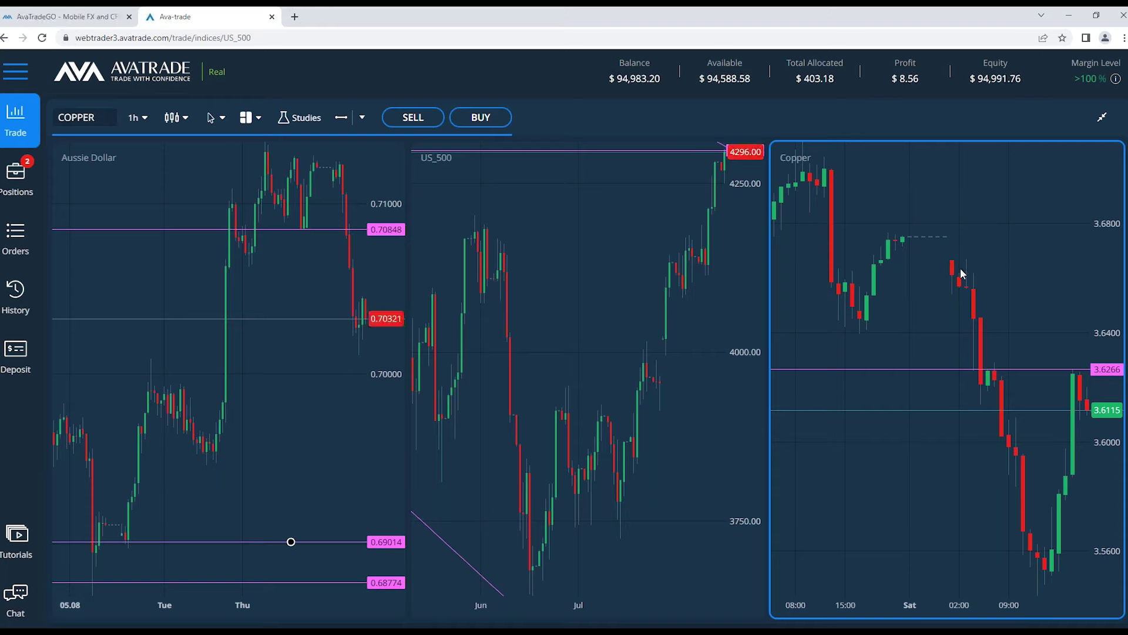
left_click(436, 120)
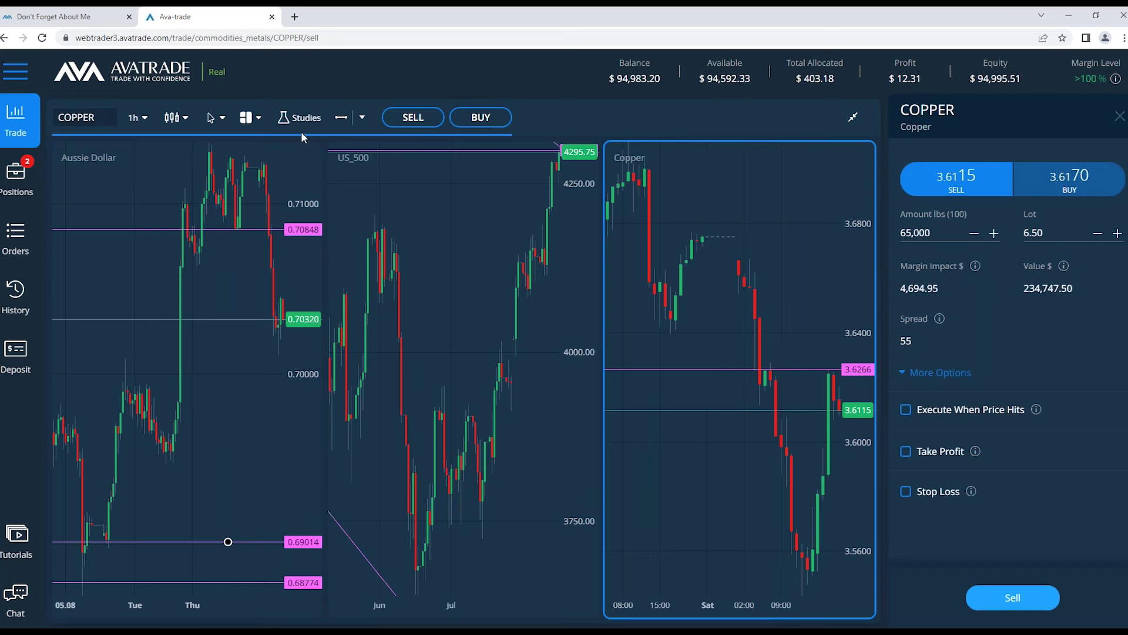
left_click(341, 117)
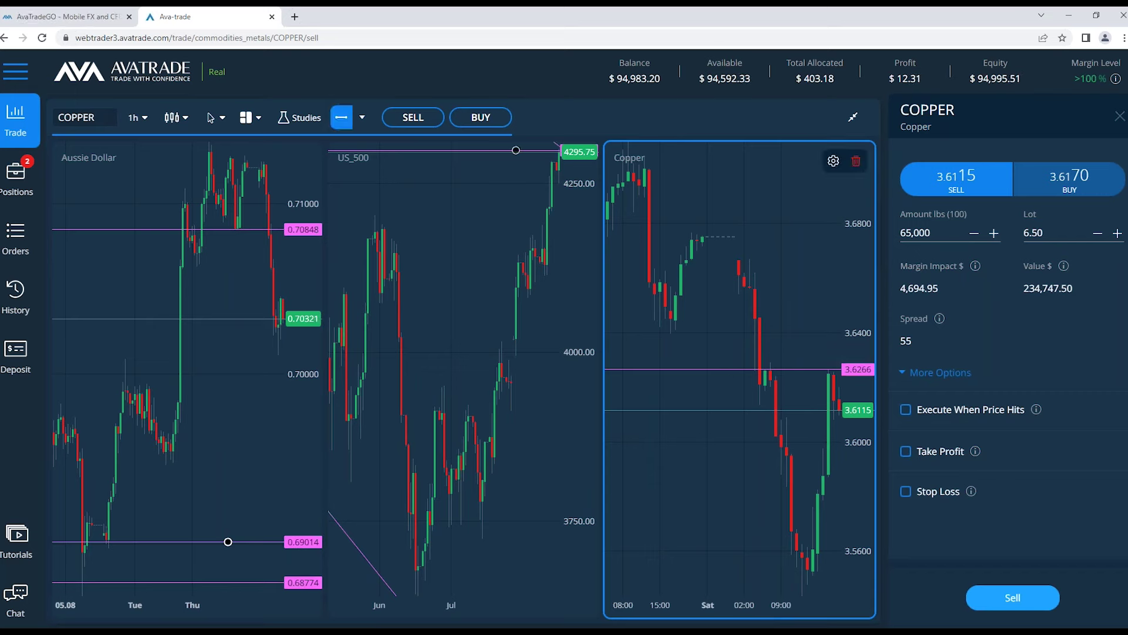
left_click(818, 308)
left_click_drag(818, 308, 676, 330)
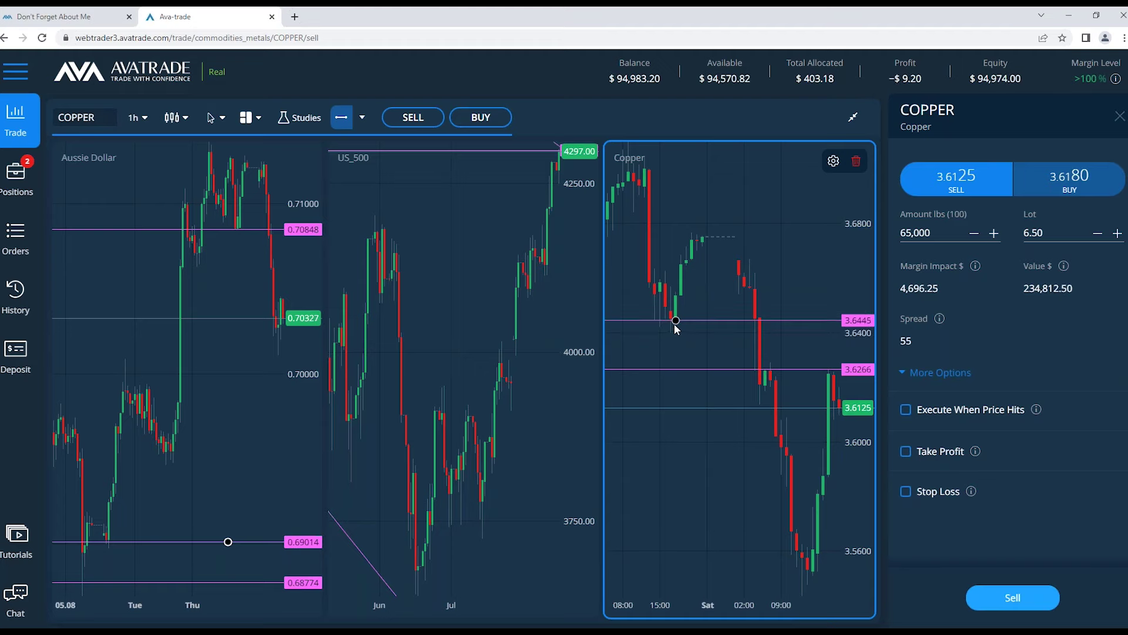
left_click(673, 329)
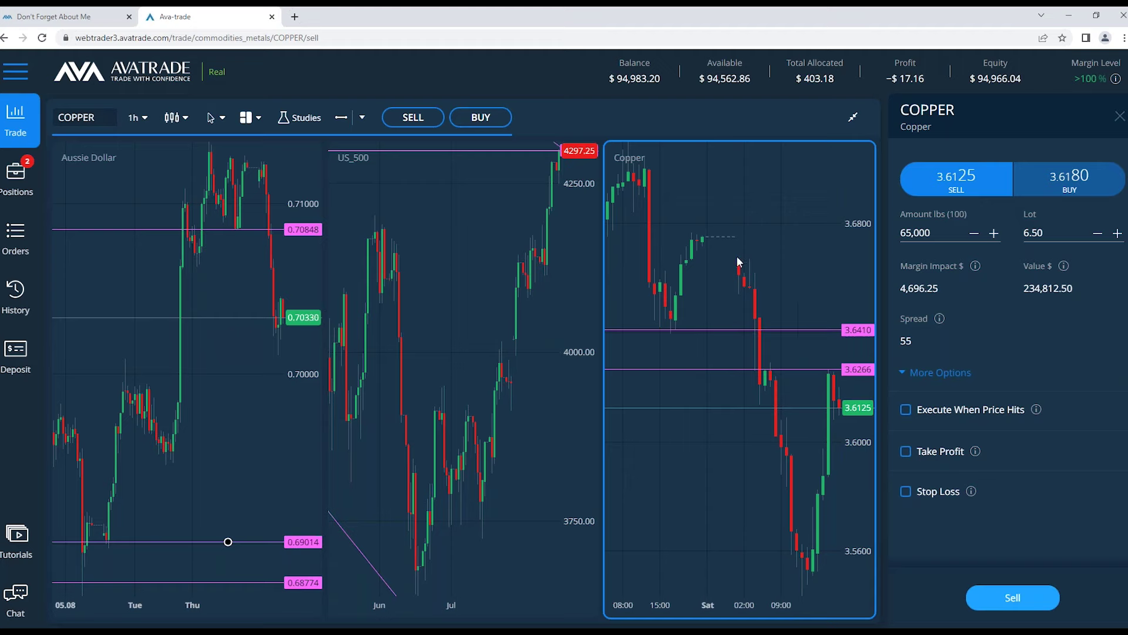
Step: Add another horizontal price line at about 3.6666 on the Copper chart
left_click(341, 116)
left_click(750, 192)
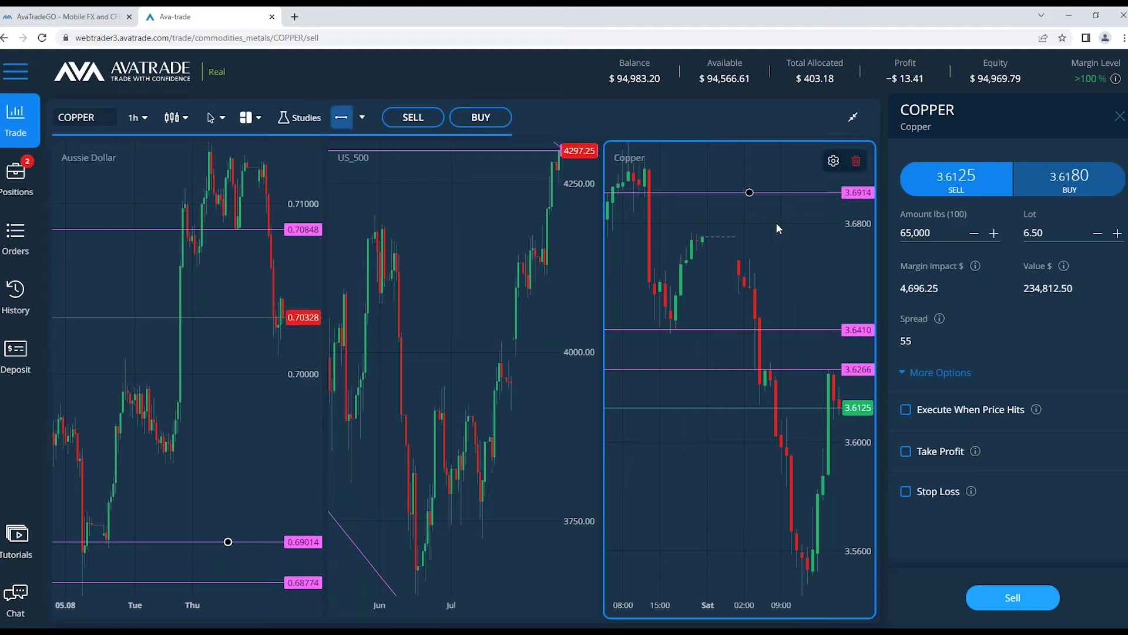
left_click(742, 261)
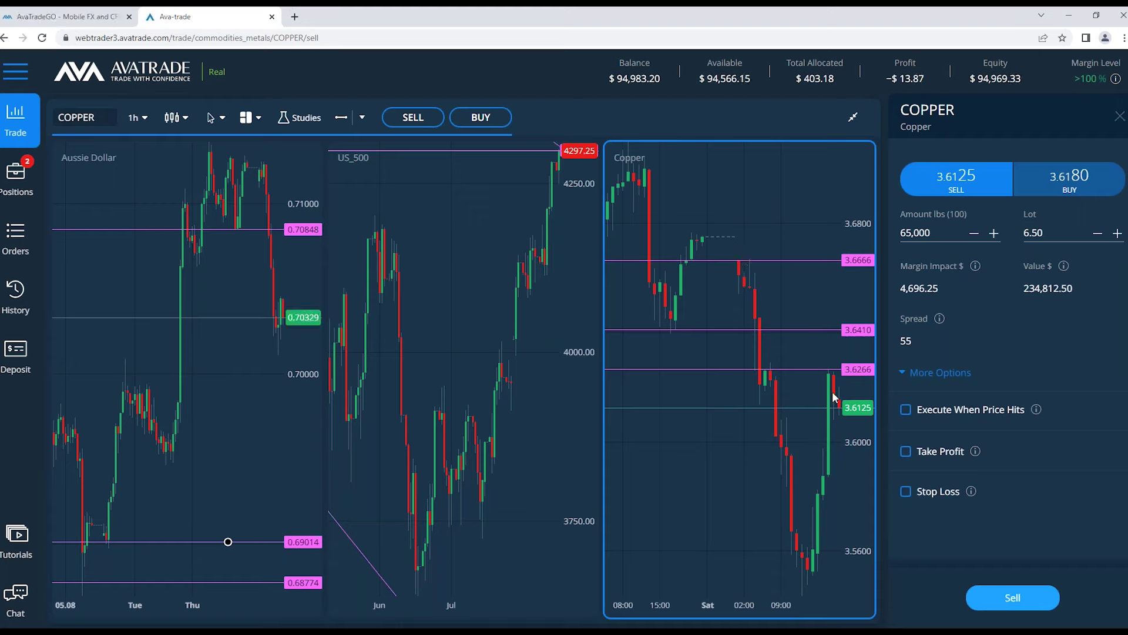
left_click(827, 330)
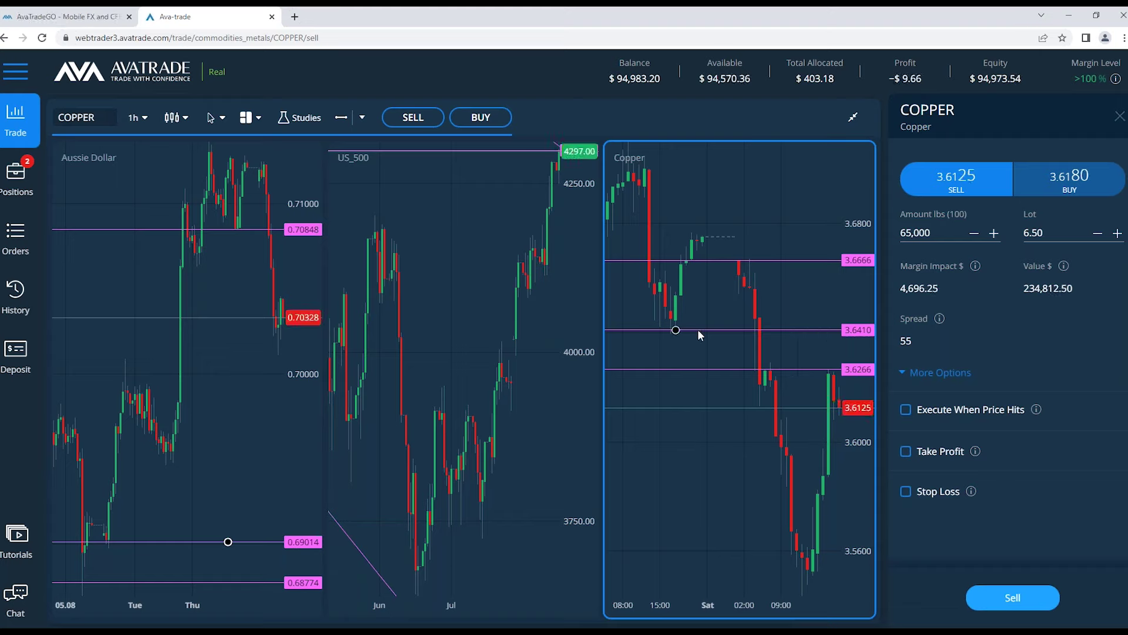
left_click(664, 317)
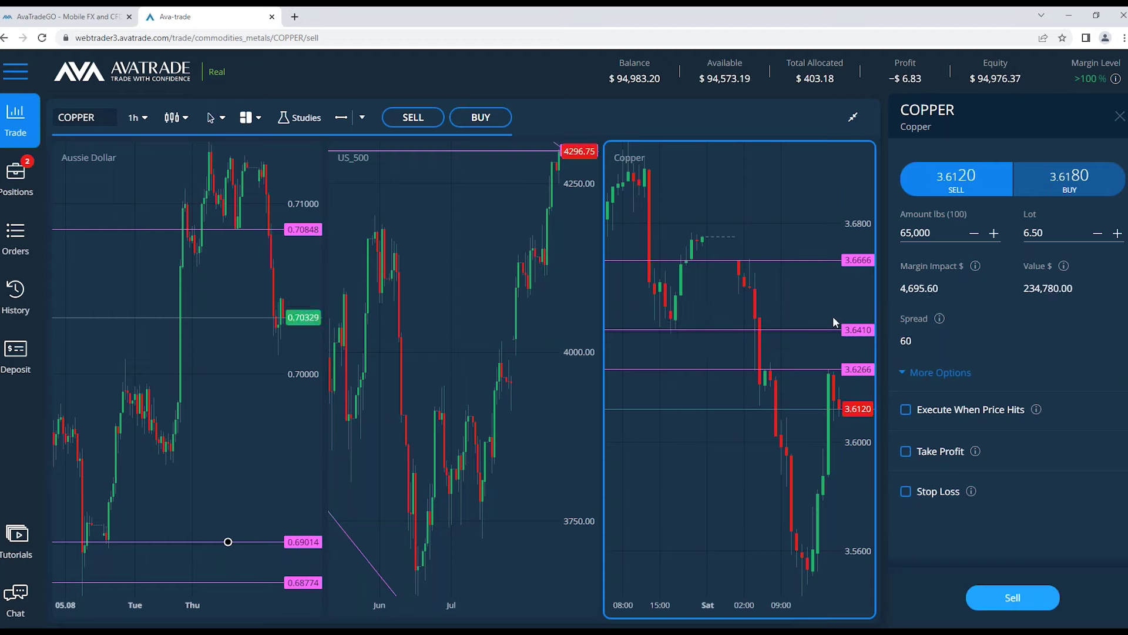
Step: Enable stop loss on the Copper sell order and move the chart's middle price line to about 3.6445
left_click(908, 492)
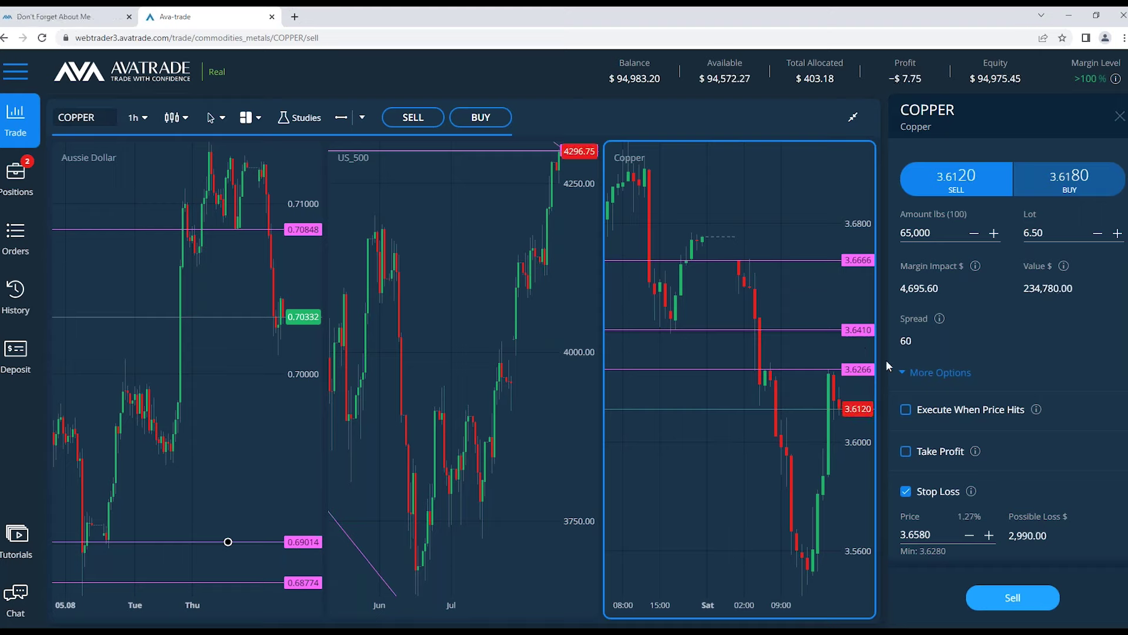
left_click(830, 330)
mouse_move(830, 329)
left_mouse_down()
mouse_move(824, 360)
mouse_move(826, 350)
left_mouse_up()
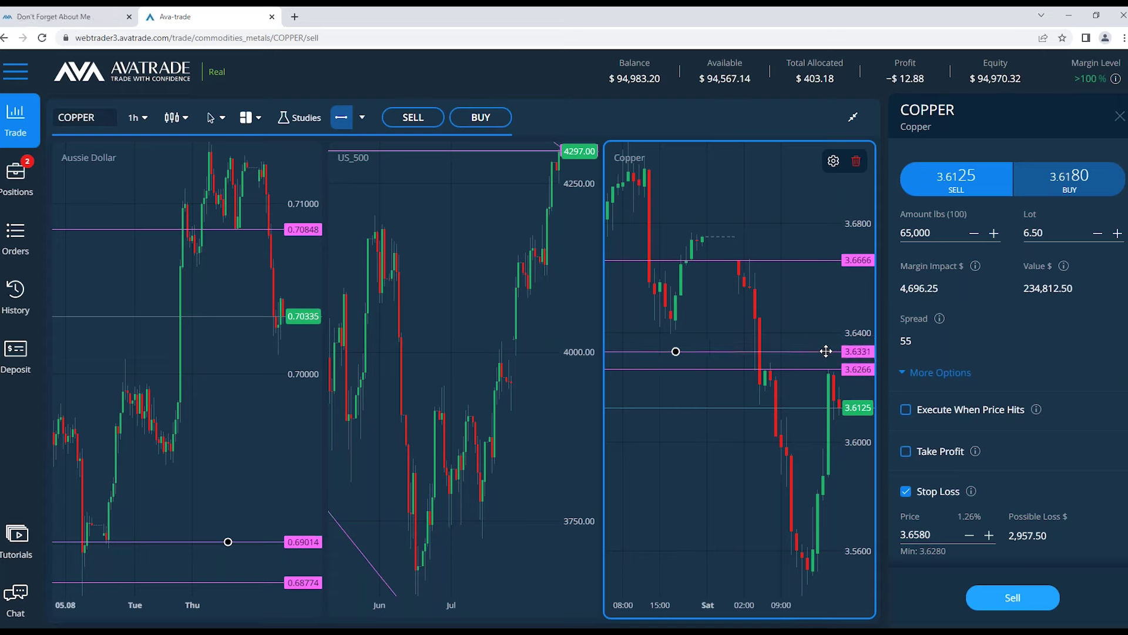
left_click_drag(826, 350, 831, 324)
left_click(837, 332)
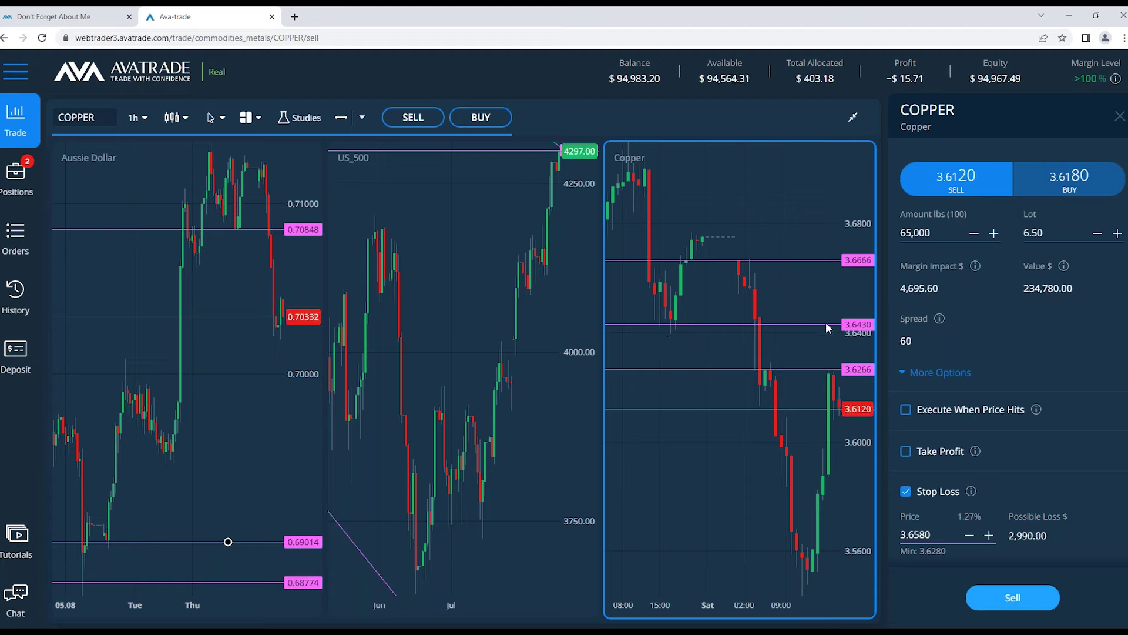
left_click_drag(829, 324, 826, 319)
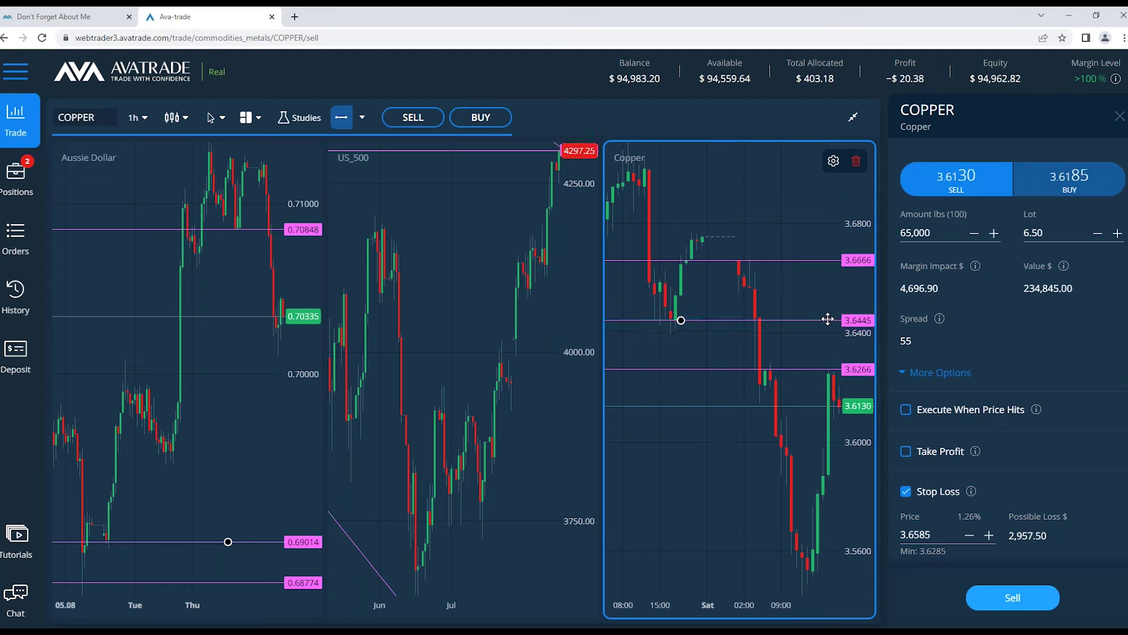
left_click(700, 352)
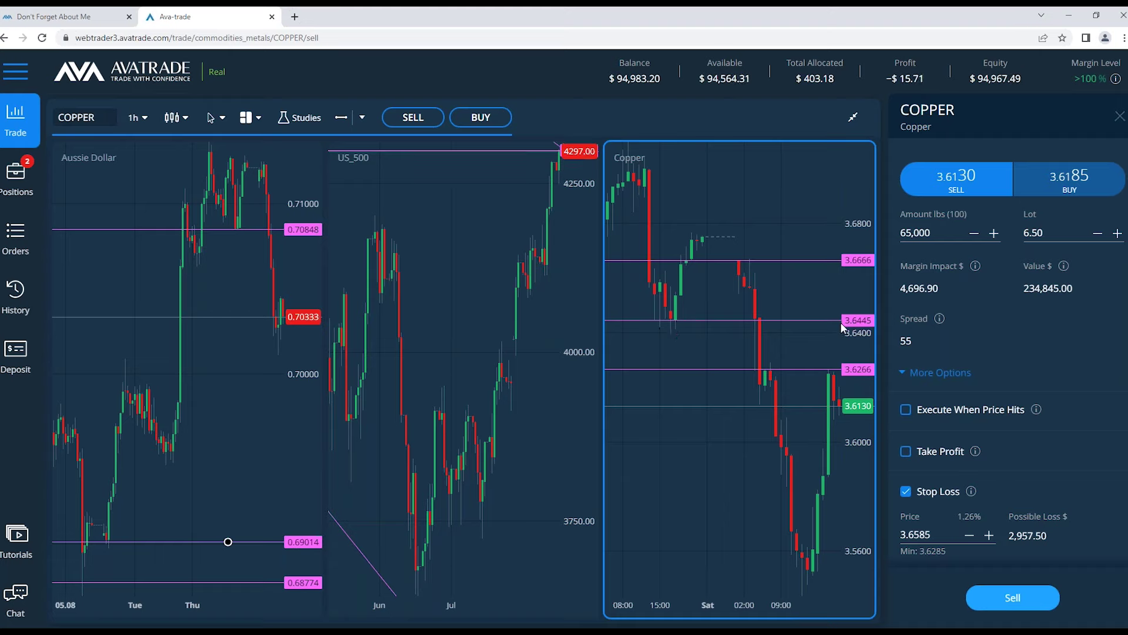
Step: Set the Copper sell order's stop loss price to 3.6450
left_click(935, 530)
key("BackSpace")
key("BackSpace")
key("BackSpace")
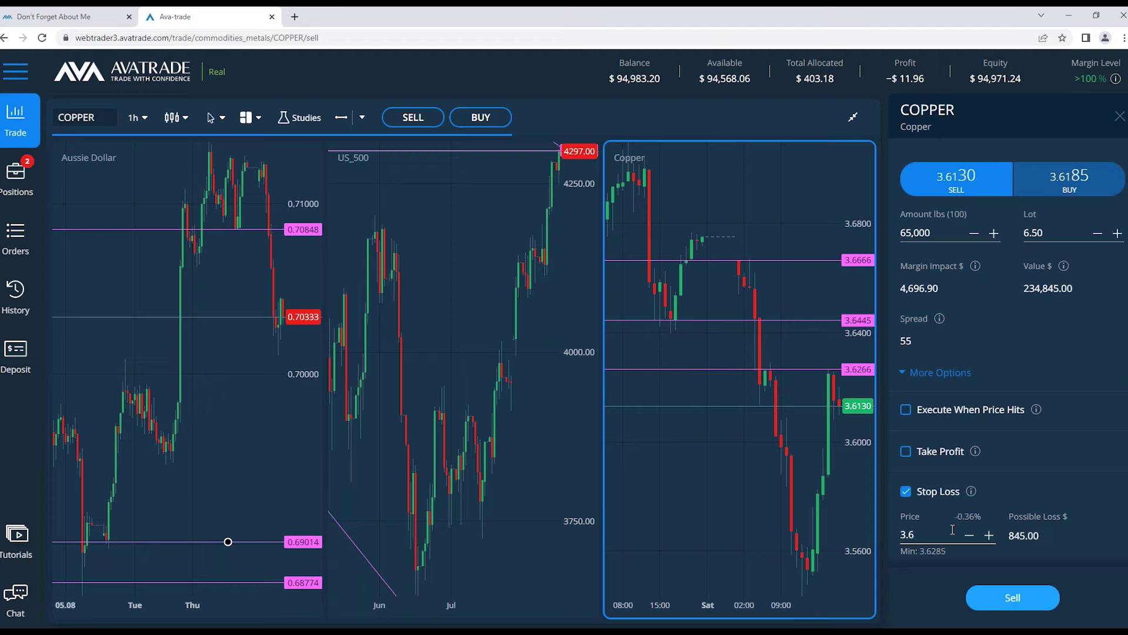
type("450")
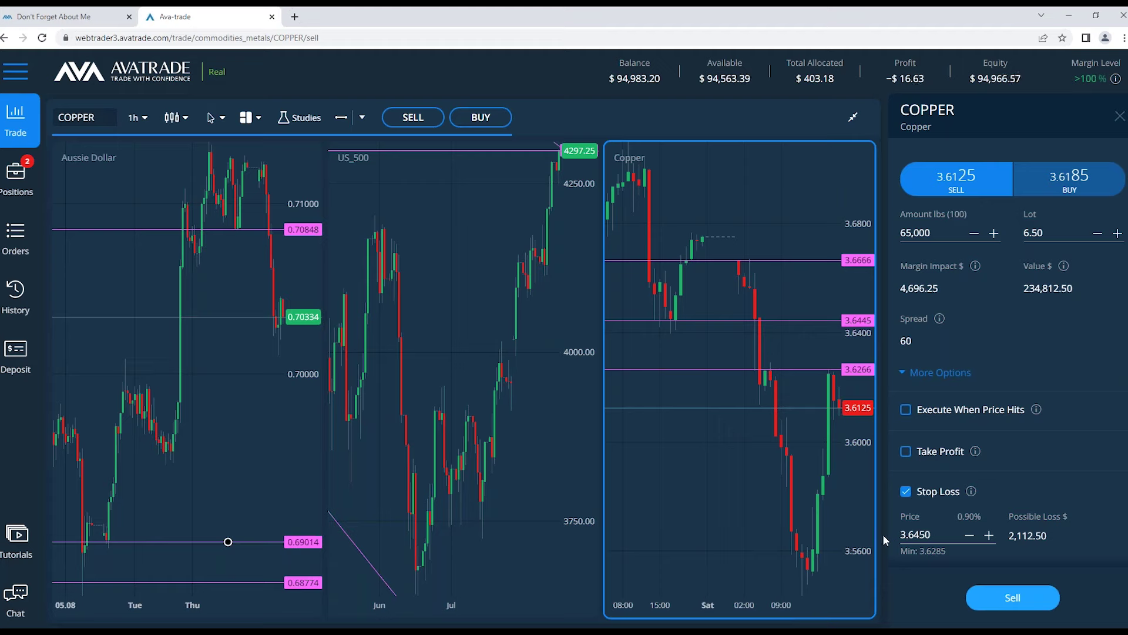
Step: Enable take profit on the Copper sell order at a price of 3.5600
left_click(905, 451)
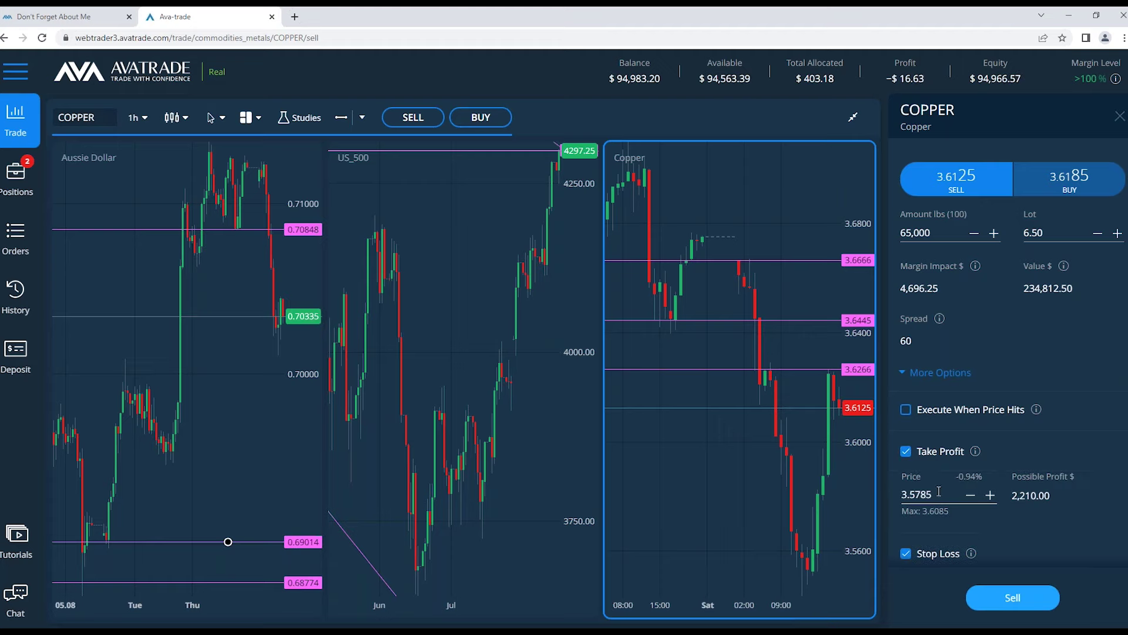
key("BackSpace")
key("BackSpace")
key("BackSpace")
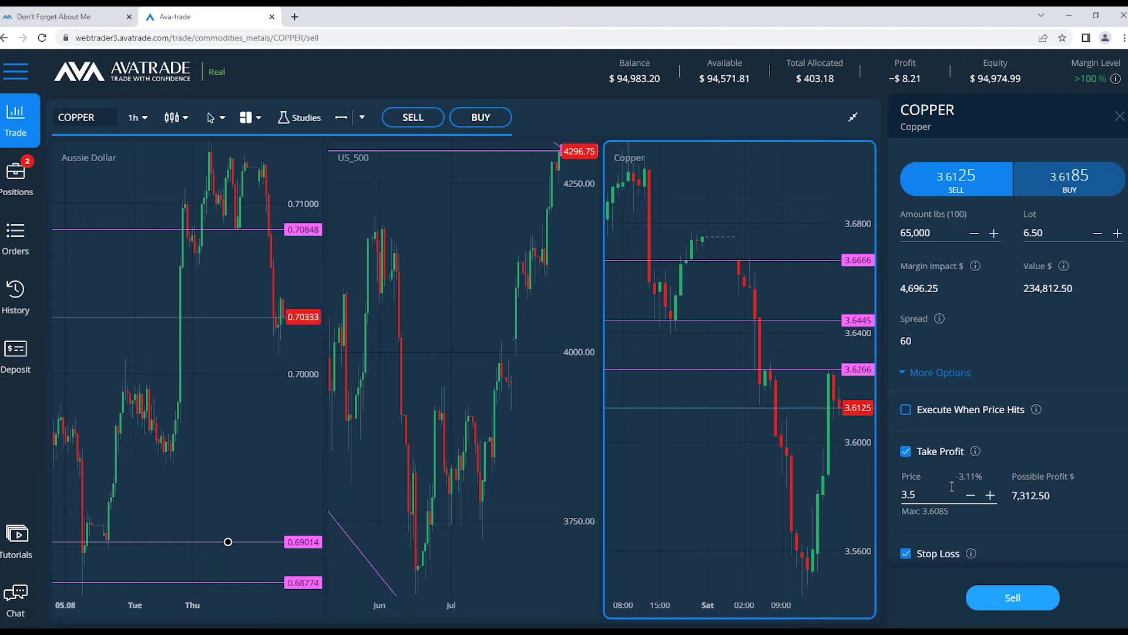
type("6")
left_click(1087, 520)
Step: Reduce the Copper sell order's size to 0.5 lot and check its possible loss
scroll(1092, 517, "down", 2)
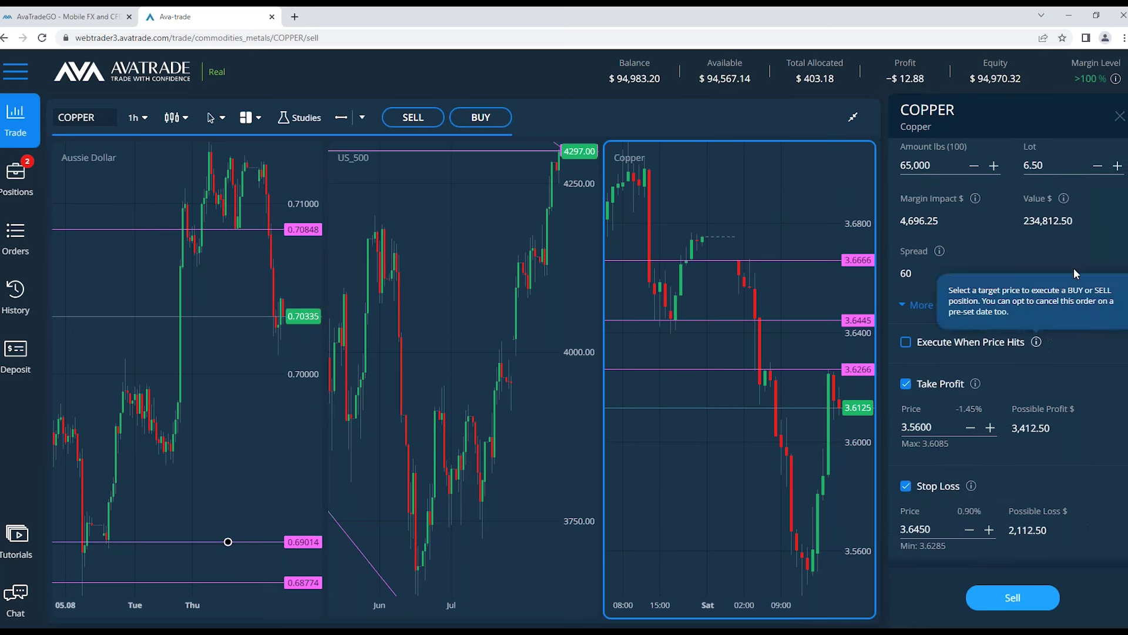
left_click(1044, 165)
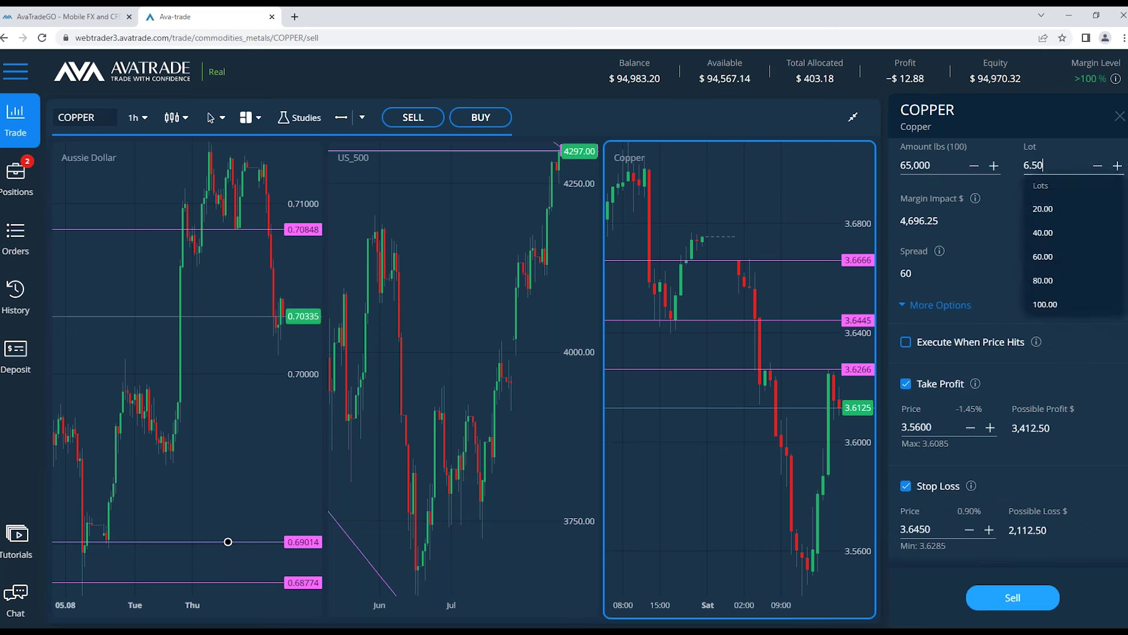
key("BackSpace")
key("BackSpace")
key("BackSpace")
key("BackSpace")
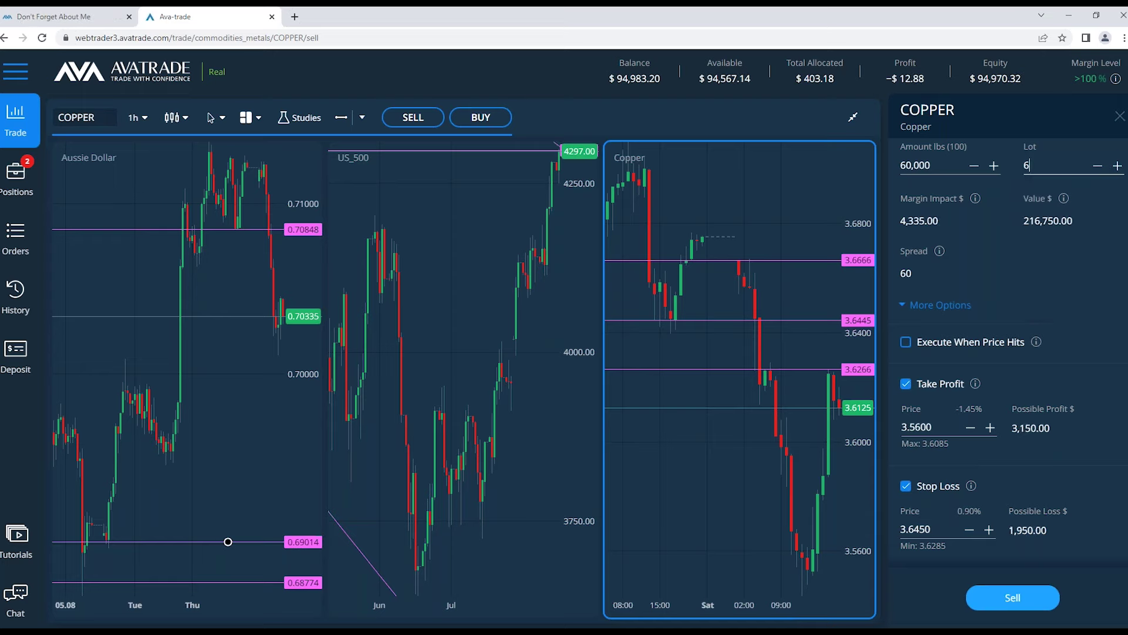
type("0")
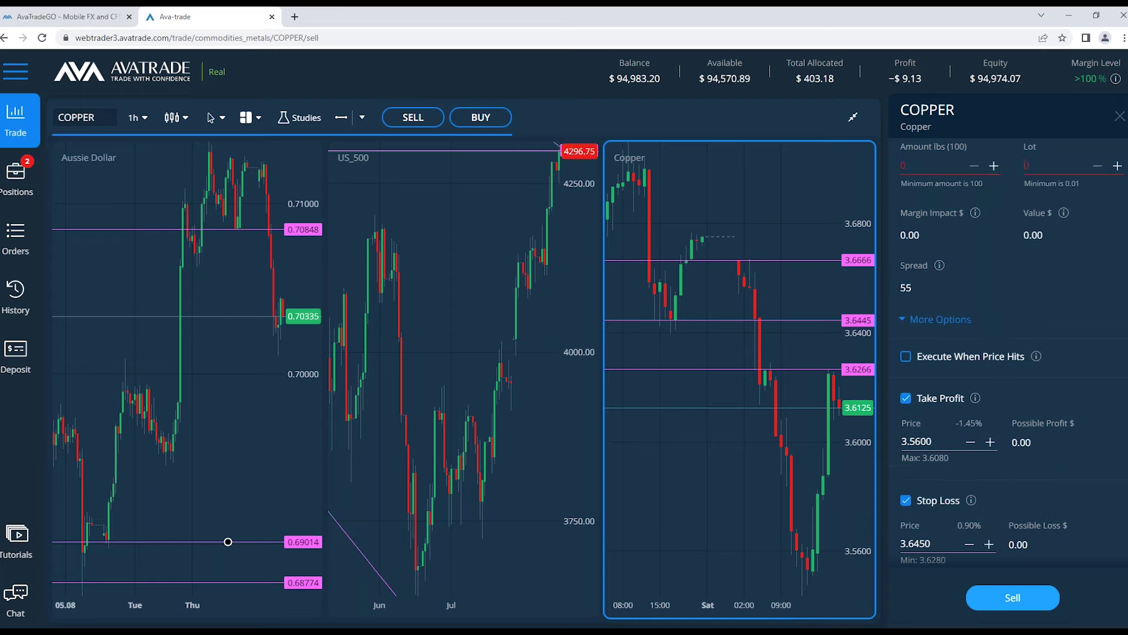
type(".5")
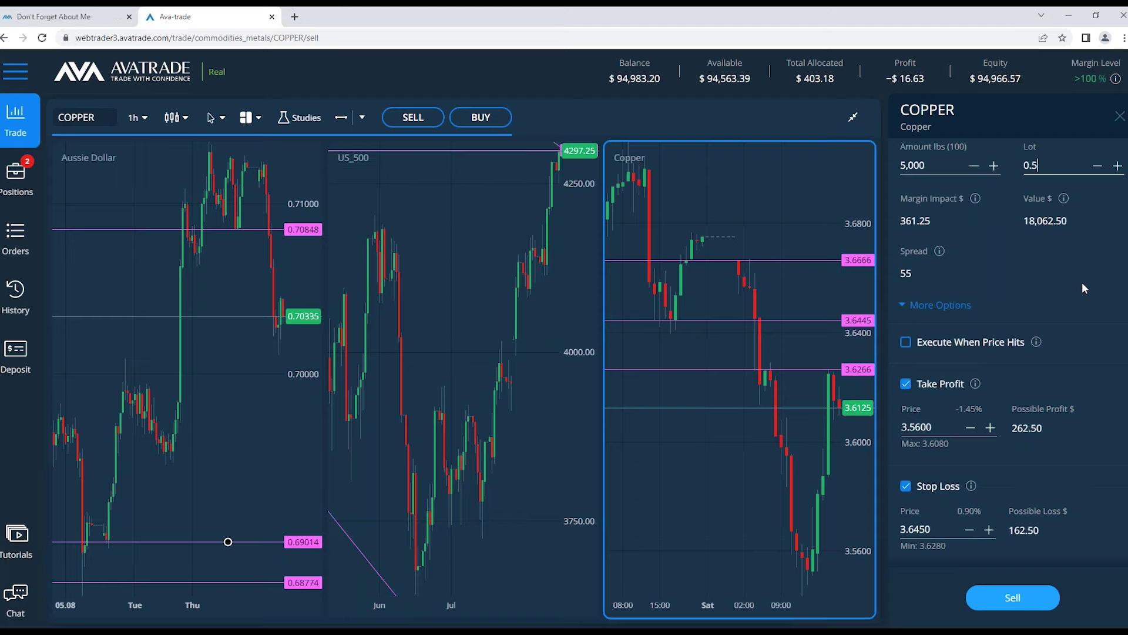
Step: Try 0.9 and 0.8 lot for the Copper sell order, settle on 0.75 lot and place the order
key("BackSpace")
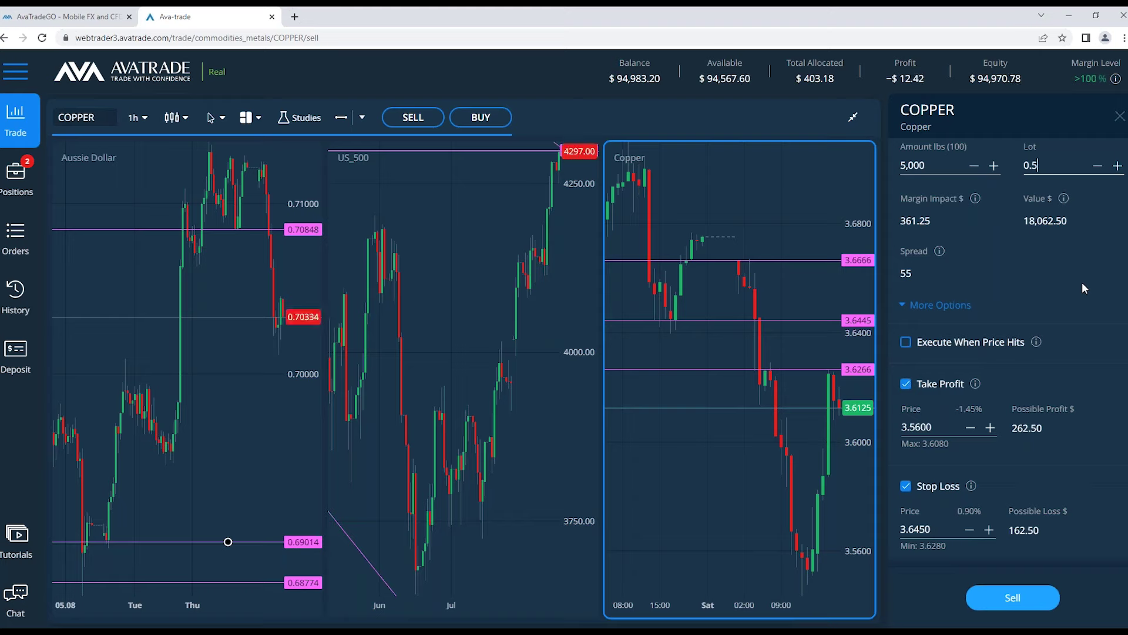
type("9")
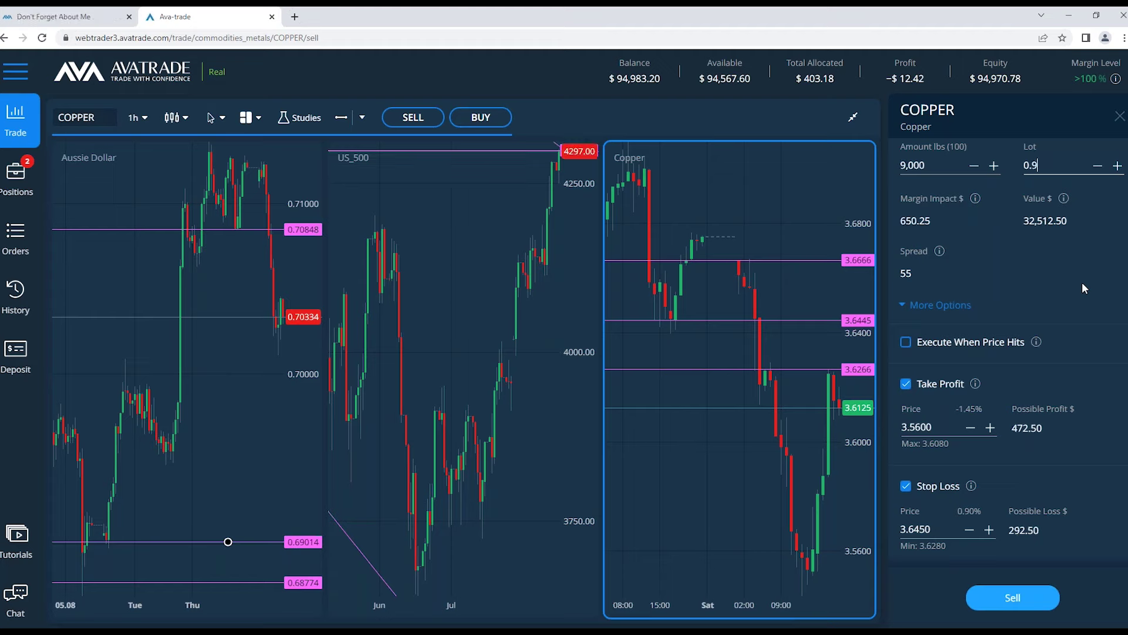
key("BackSpace")
type("8")
key("BackSpace")
type("75")
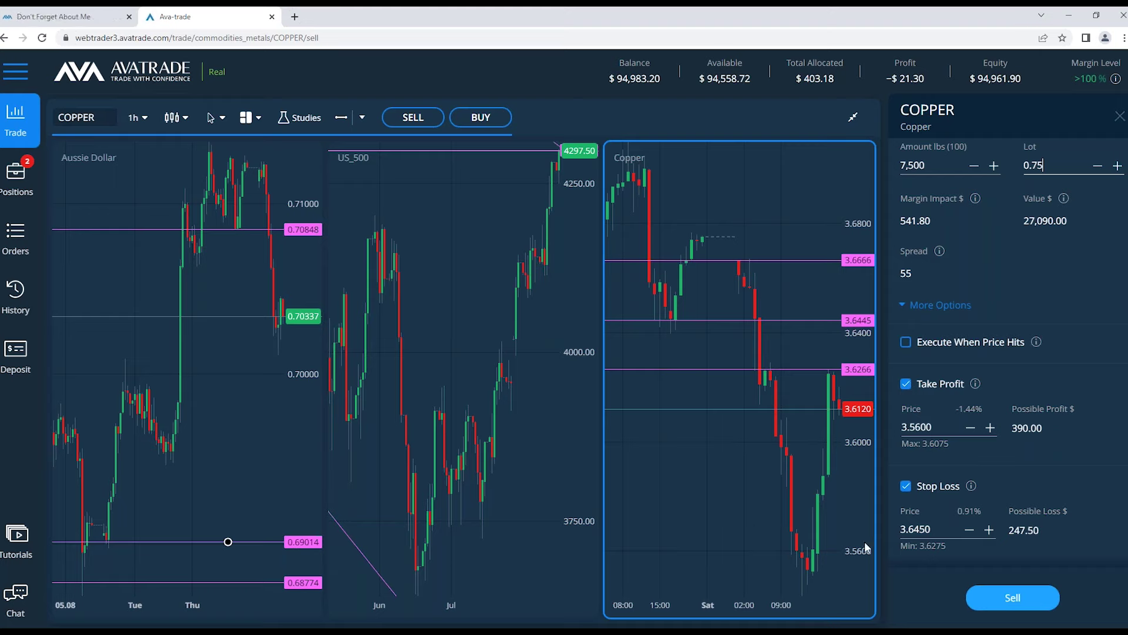
left_click(1032, 594)
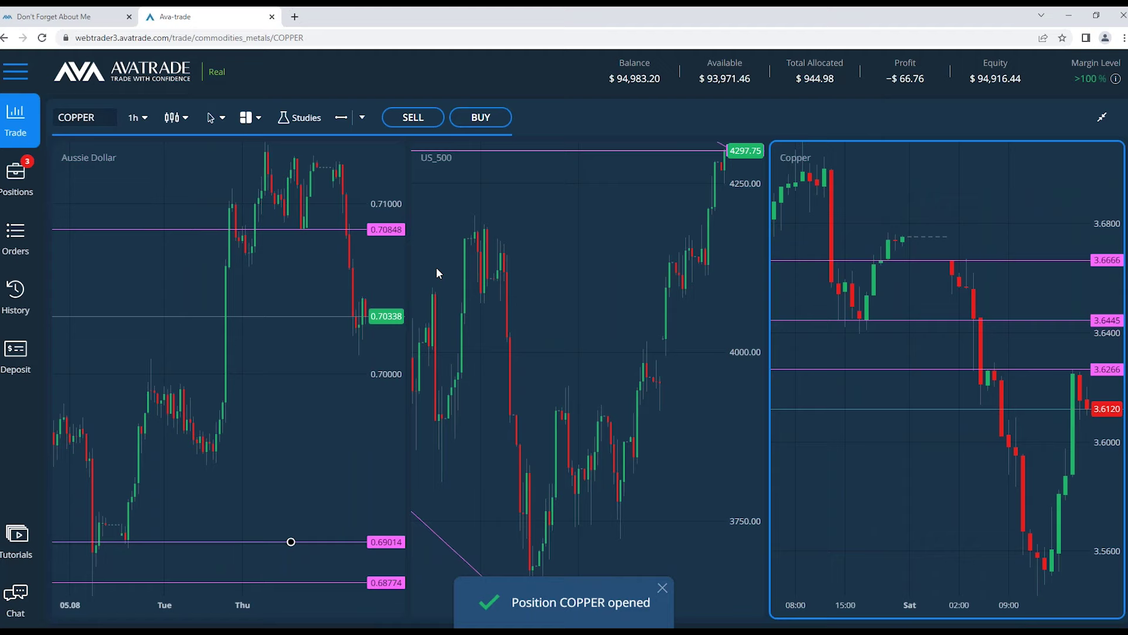
Step: Show only the AUDUSD chart in a single-chart layout and review its wider price history
left_click(637, 288)
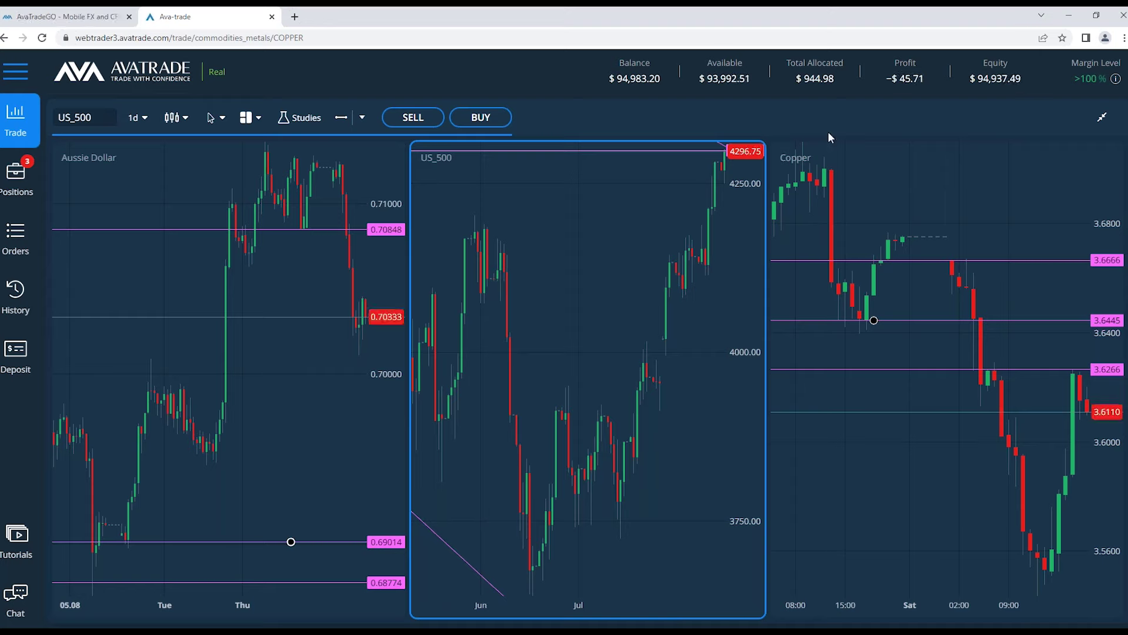
left_click(179, 233)
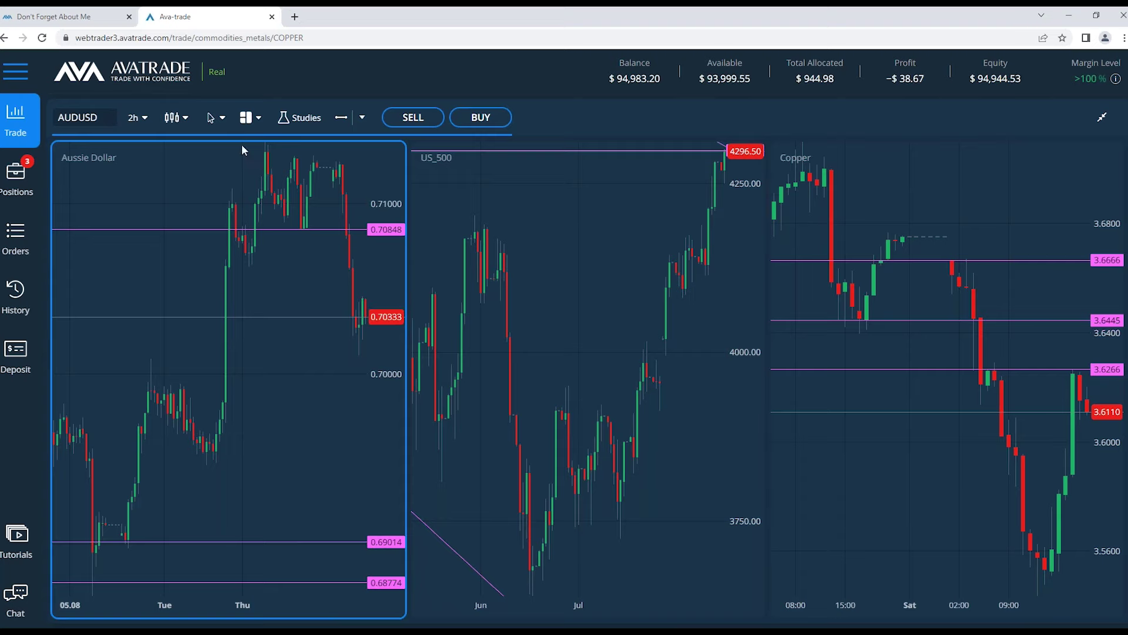
left_click(246, 117)
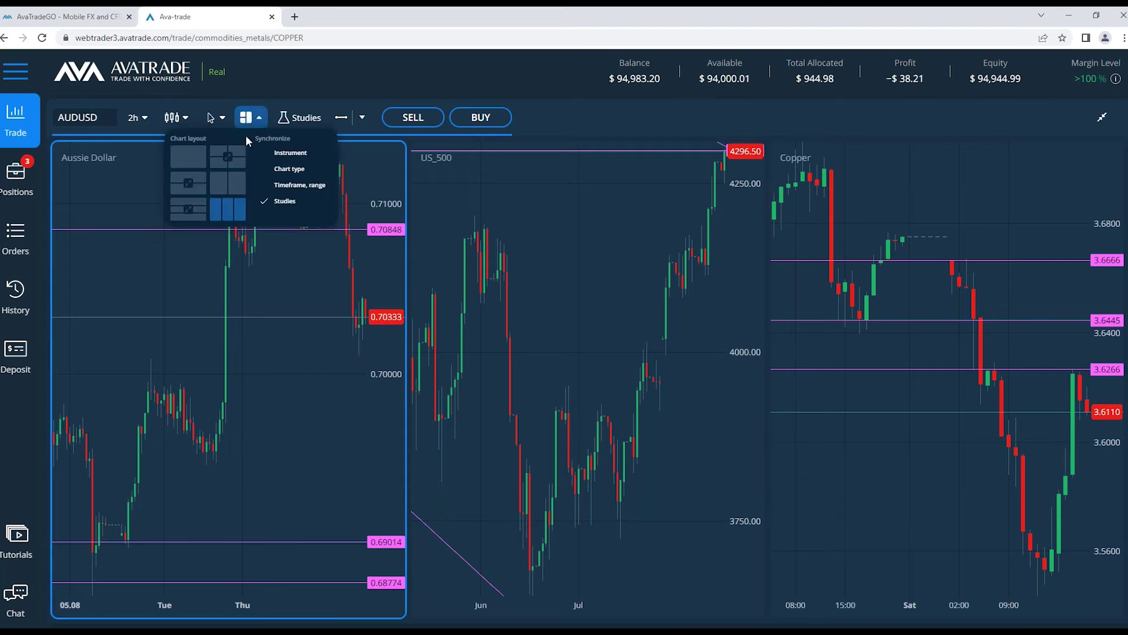
left_click(196, 159)
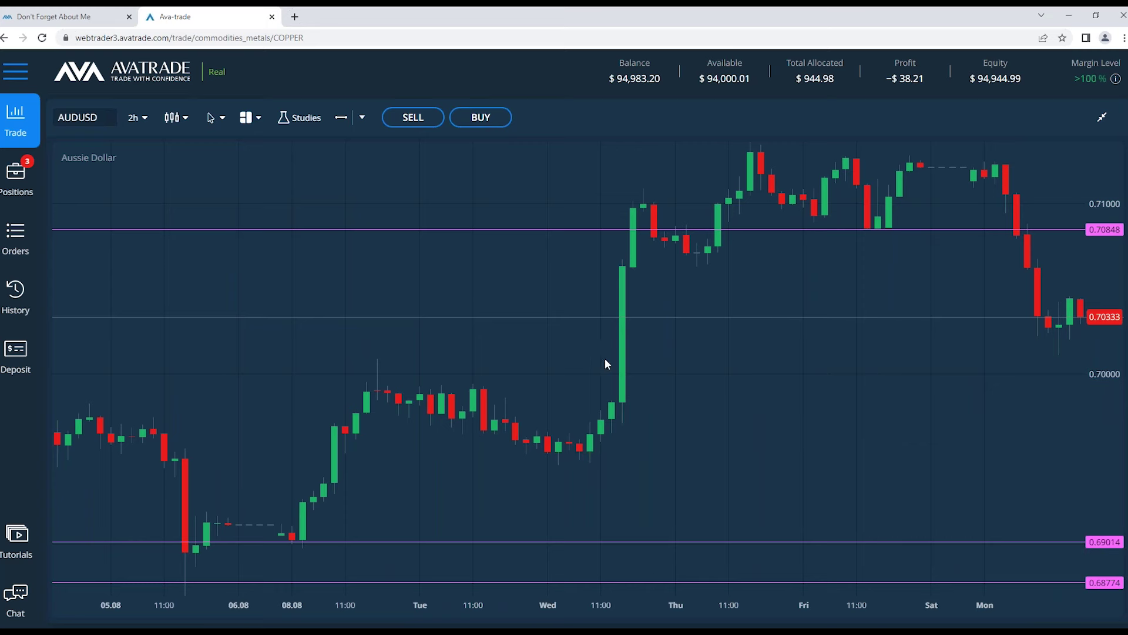
scroll(606, 360, "down", 5)
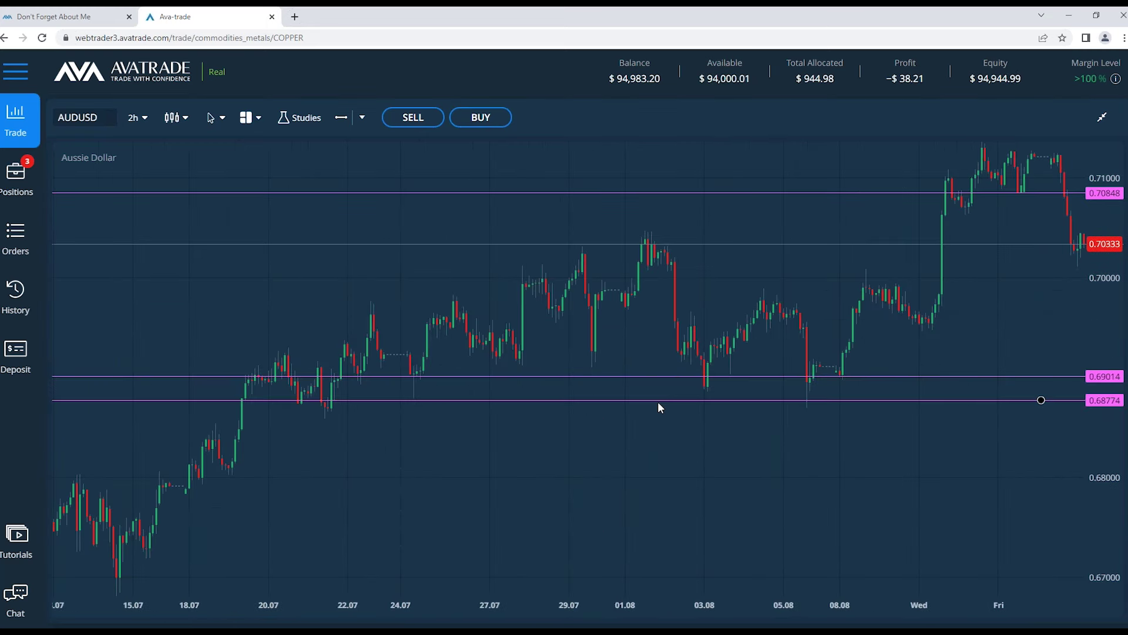
scroll(646, 402, "up", 1)
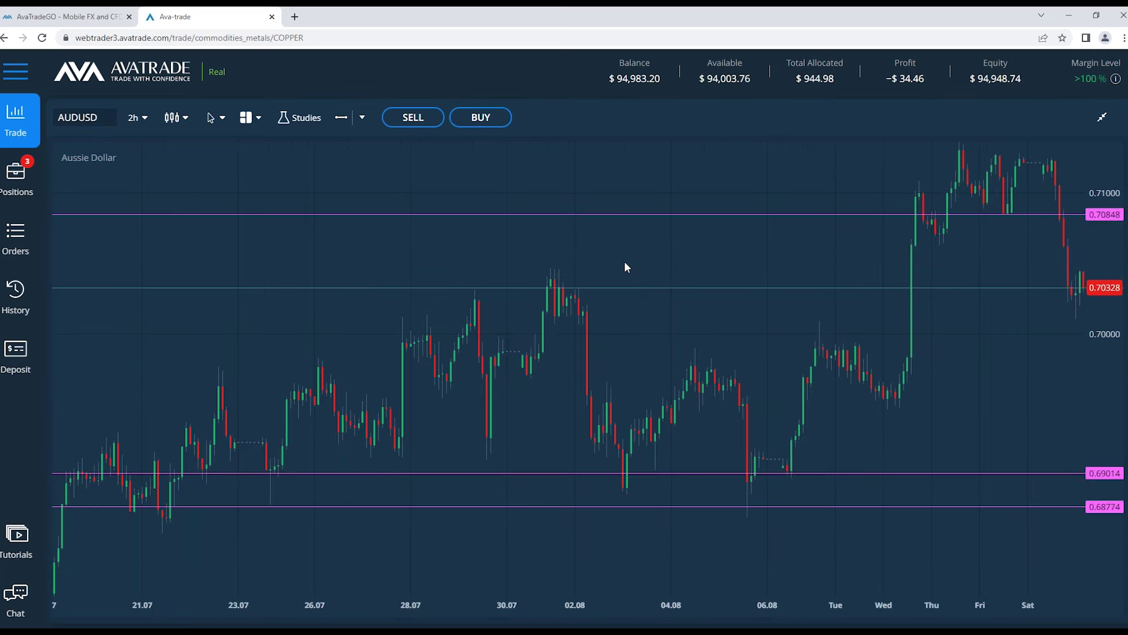
Step: Start a sell order on AUDUSD and look over the Trading Central entries in the account menu
left_click(414, 118)
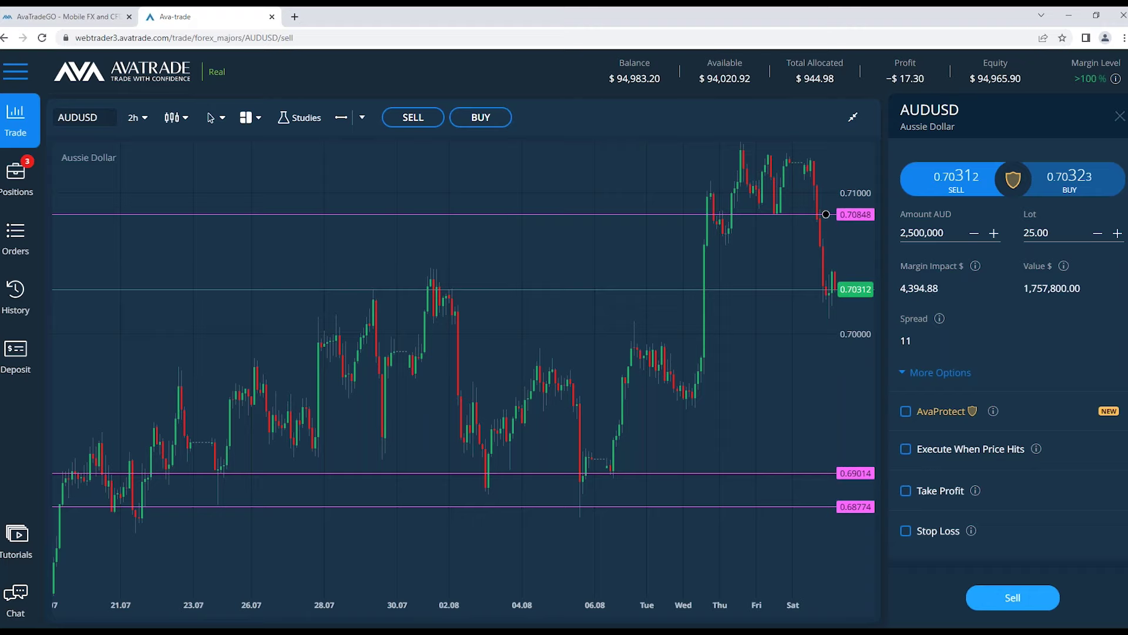
left_click(26, 70)
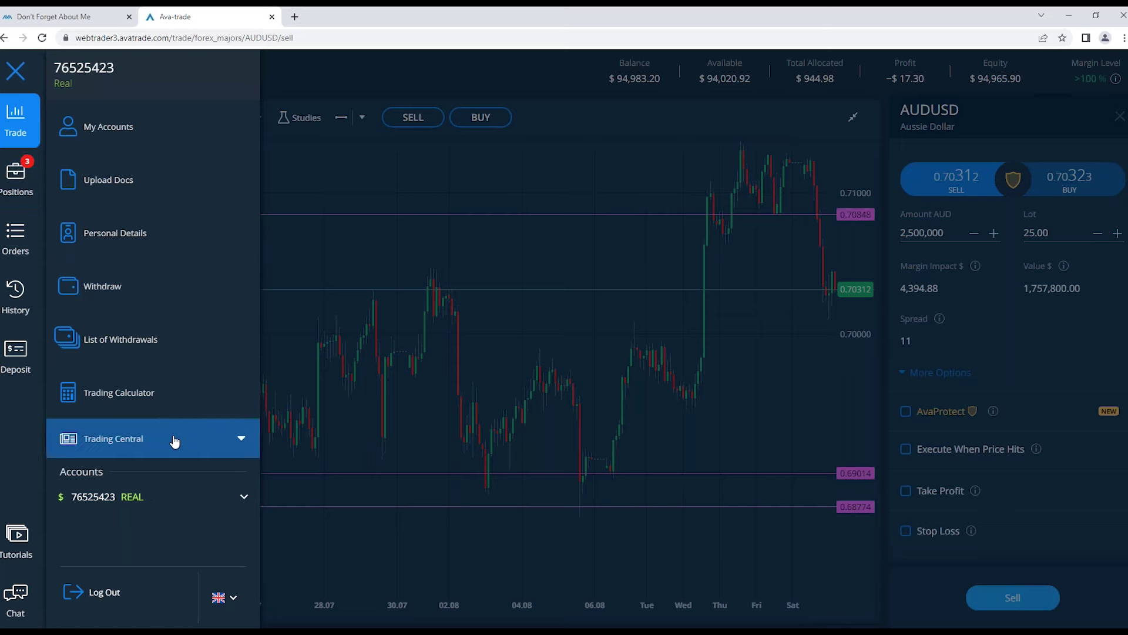
left_click(231, 440)
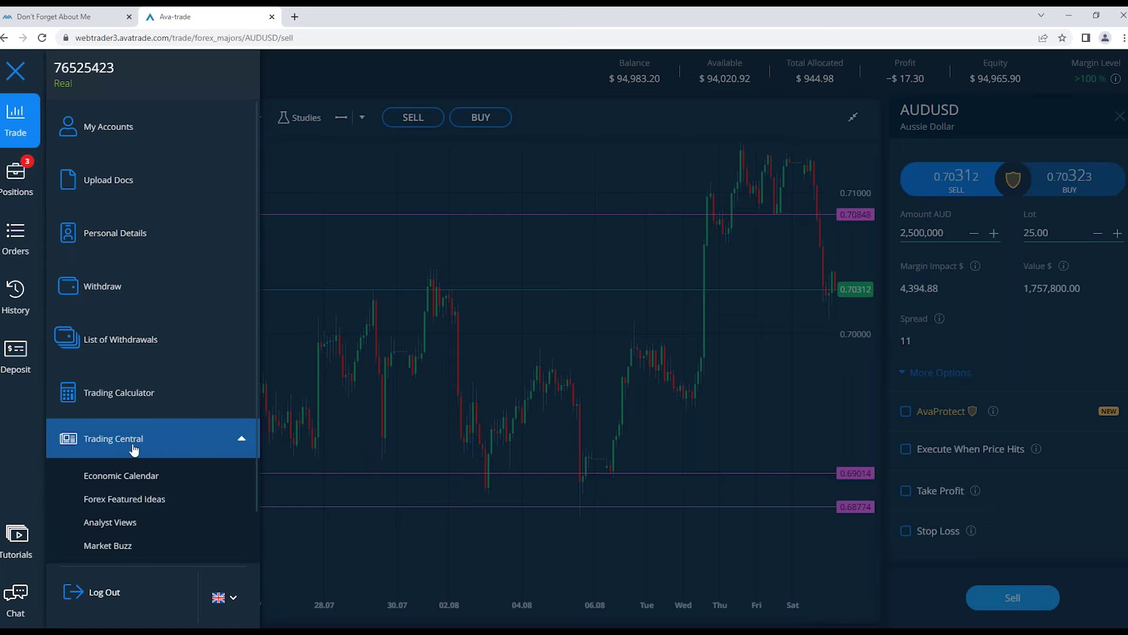
left_click(16, 72)
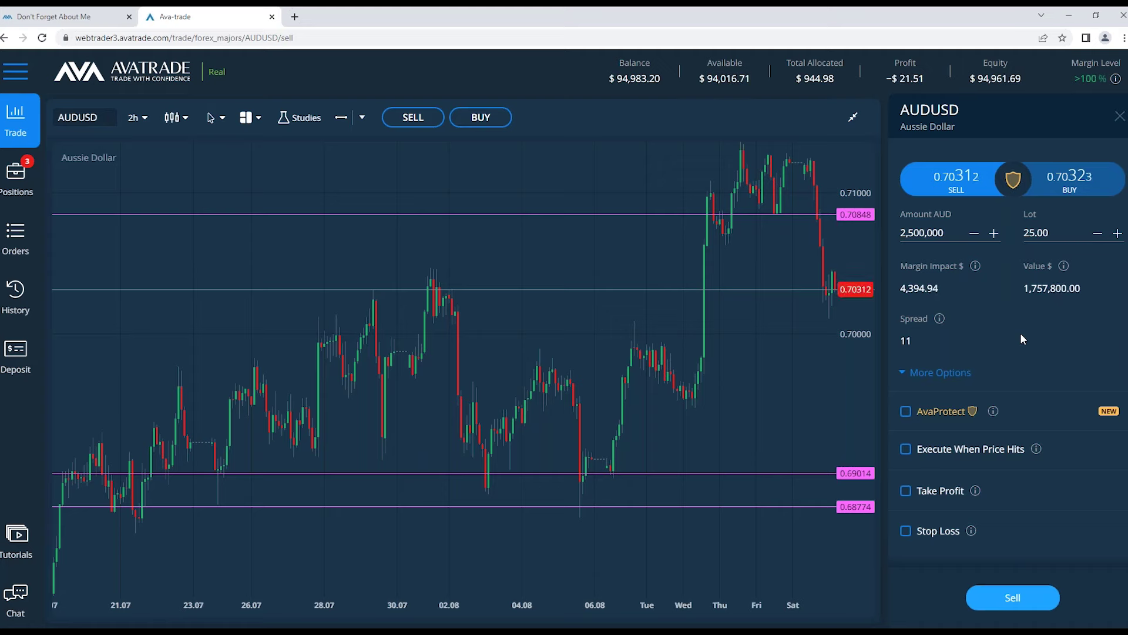
Step: Enable AvaProtect on the AUDUSD sell order with a duration of 2 days
left_click(906, 411)
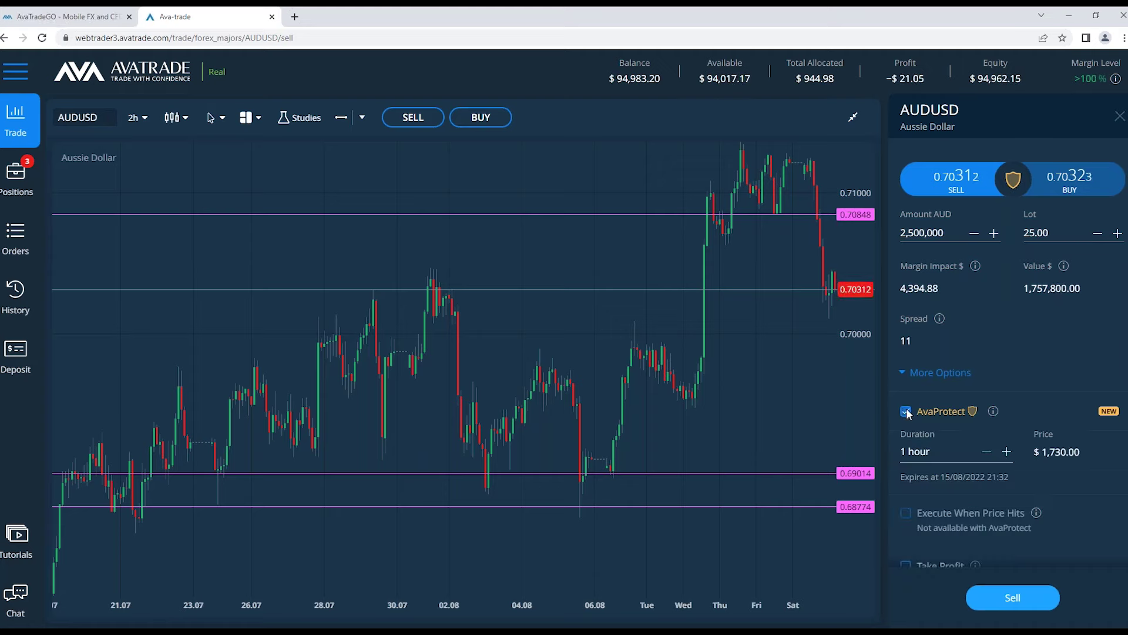
left_click(1007, 451)
left_click(1007, 452)
left_click(1006, 452)
left_click(1006, 451)
left_click(1007, 451)
left_click(1007, 452)
left_click(1007, 451)
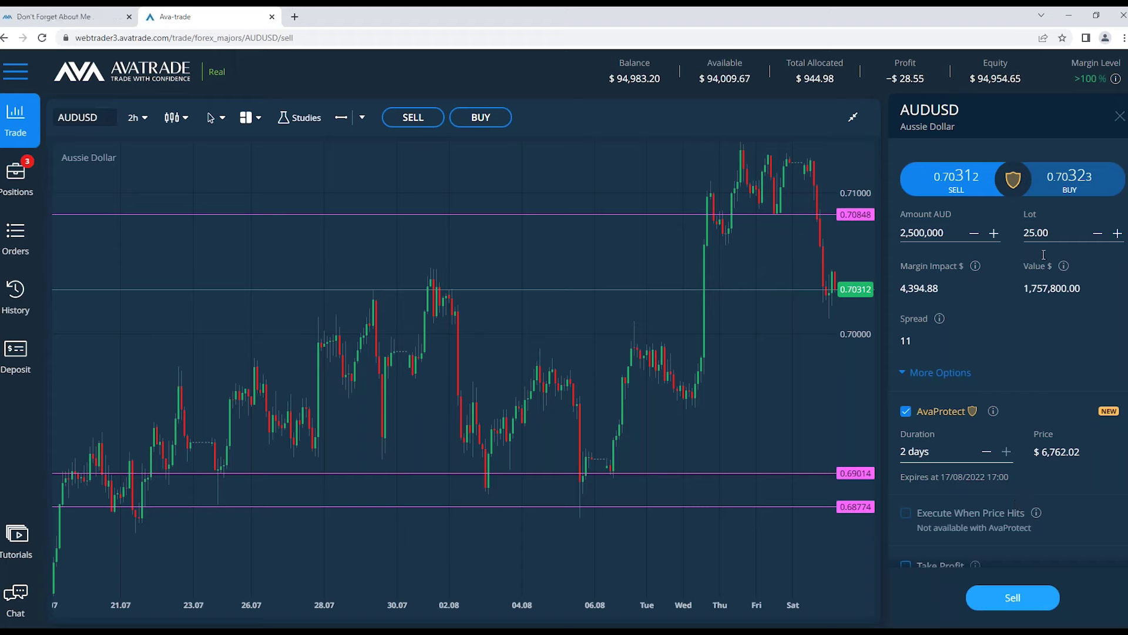
Step: Set the AUDUSD sell order's size to 1.00 lot
left_click(1059, 231)
key("BackSpace")
key("BackSpace")
key("BackSpace")
key("BackSpace")
key("BackSpace")
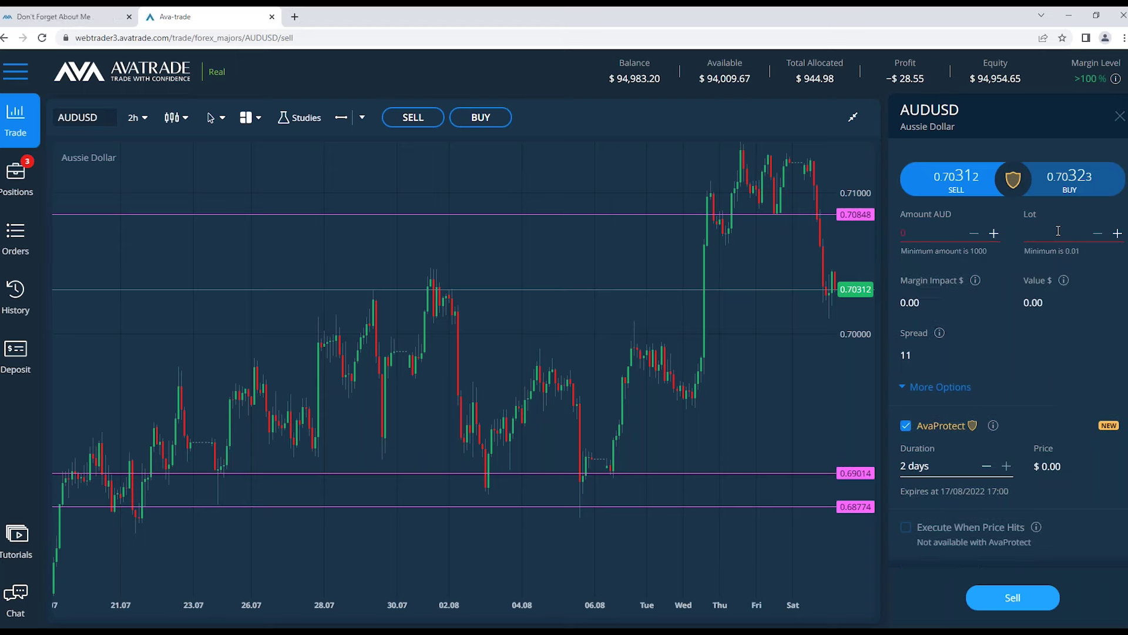
type("1.00")
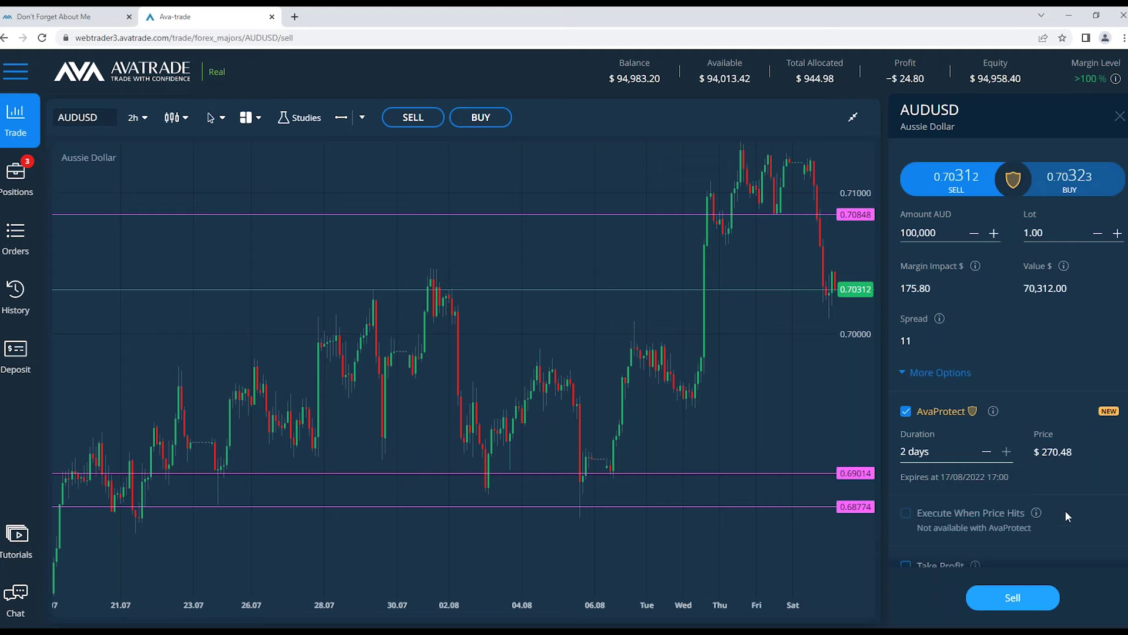
Step: Enable take profit at 0.68000 on the AUDUSD sell order, check its possible profit and close the order without placing it
scroll(973, 505, "down", 1)
left_click(906, 508)
scroll(997, 500, "down", 1)
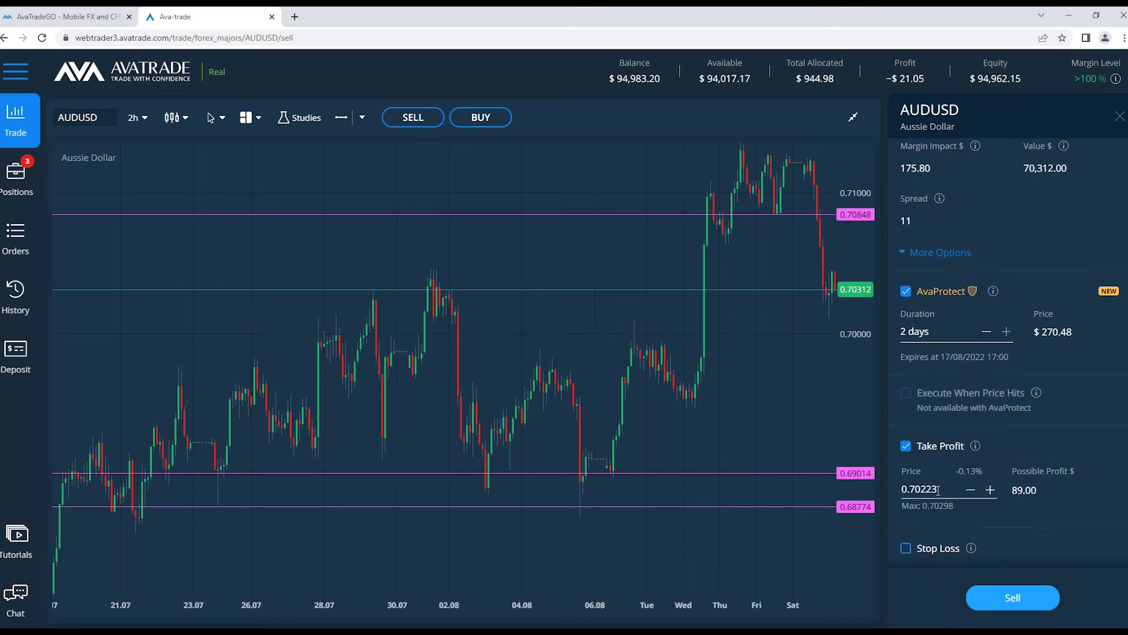
key("BackSpace")
key("BackSpace")
key("BackSpace")
key("BackSpace")
key("BackSpace")
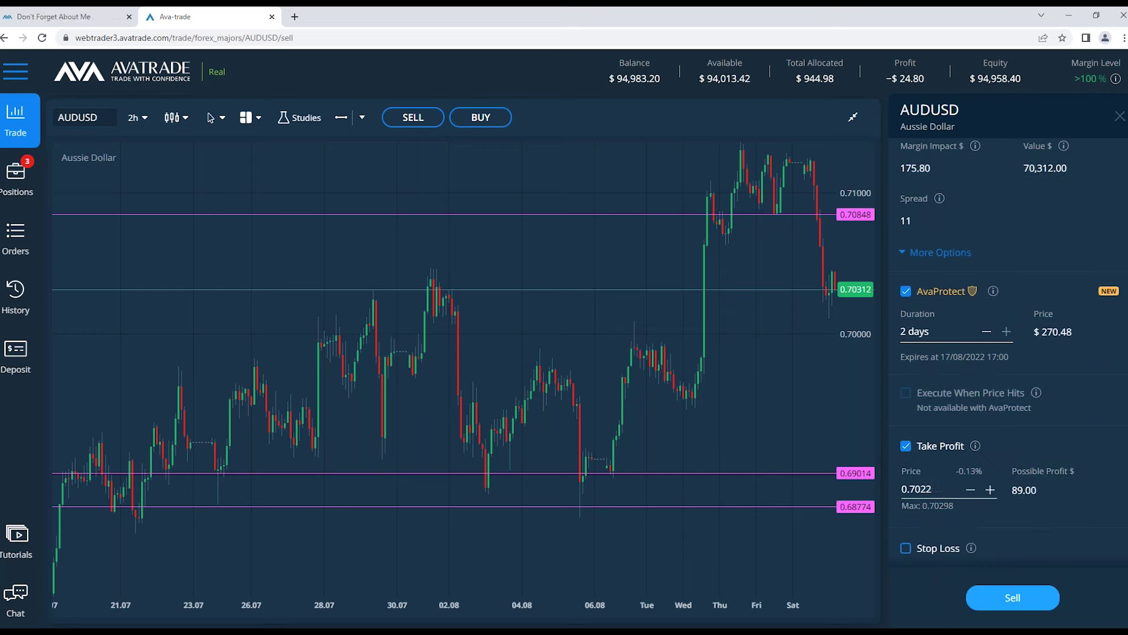
type("68")
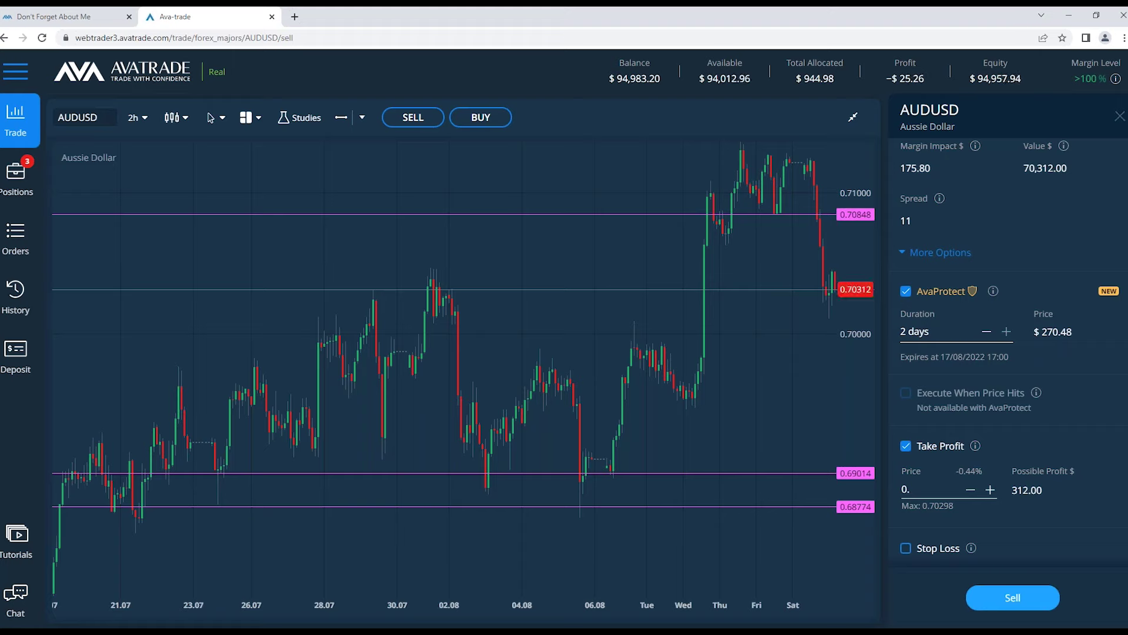
left_click(1041, 500)
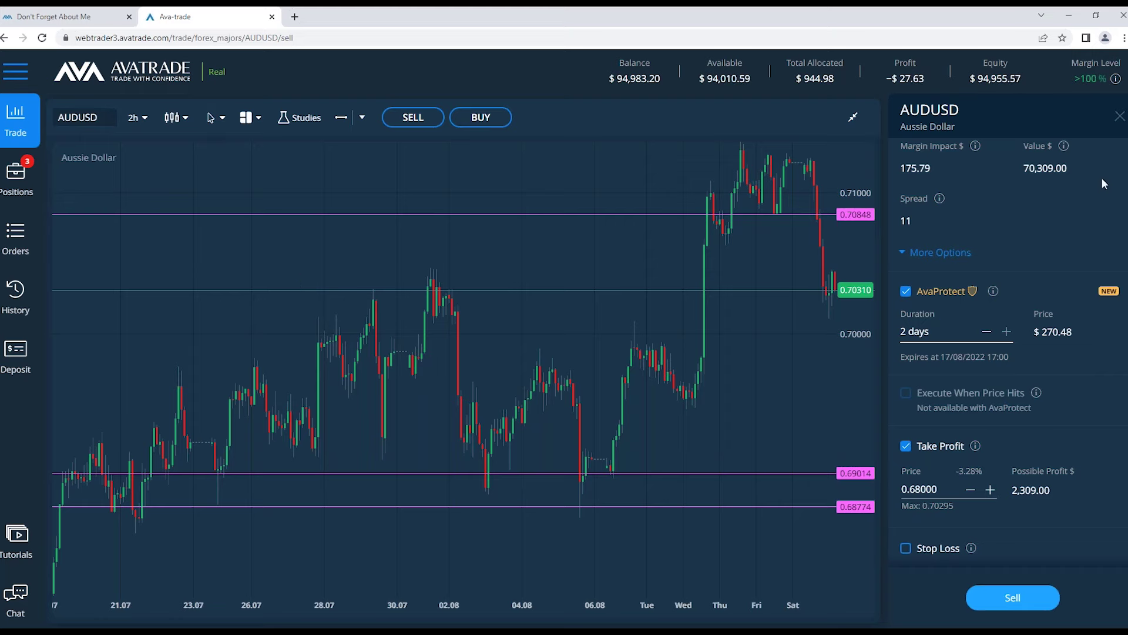
left_click(1120, 116)
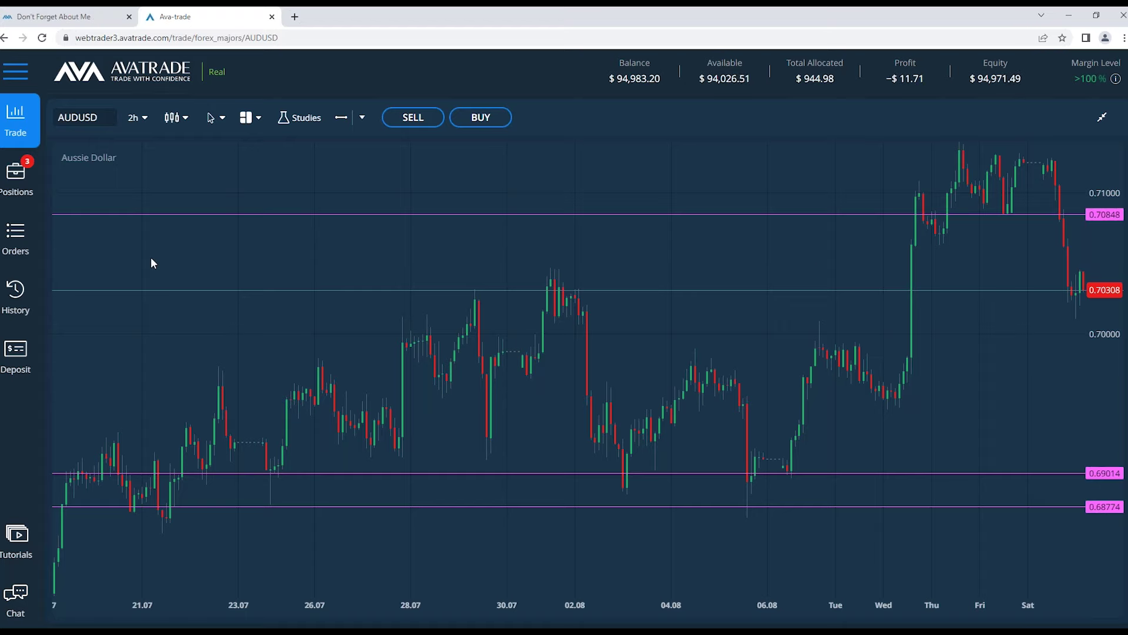
Step: Review the trading history of the last 7 days and return to the trading view
left_click(16, 310)
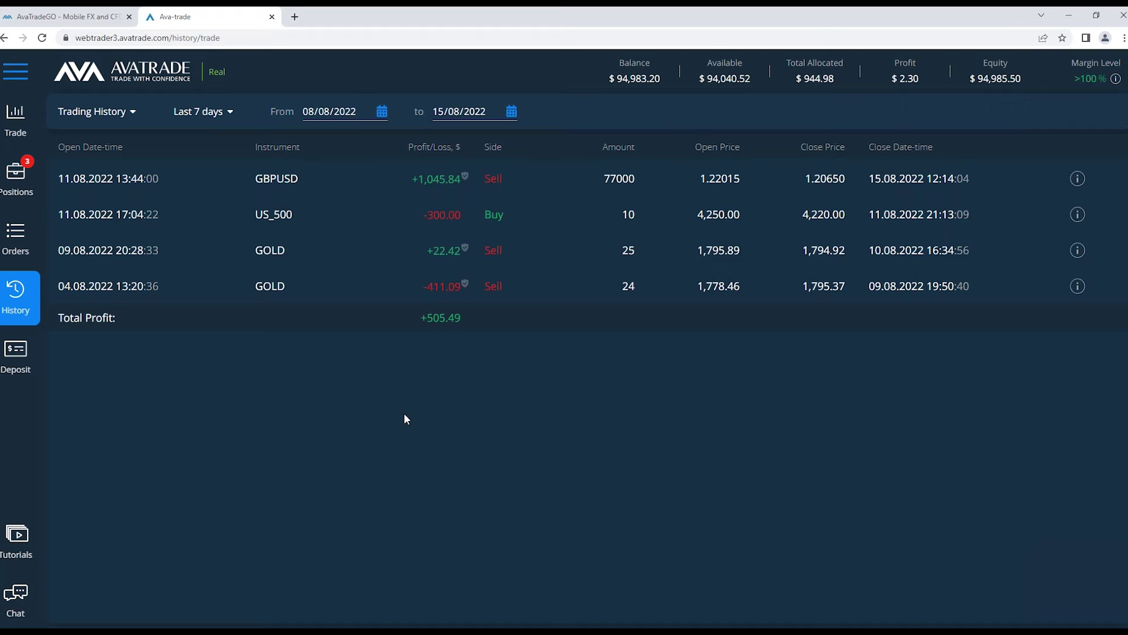
left_click(18, 139)
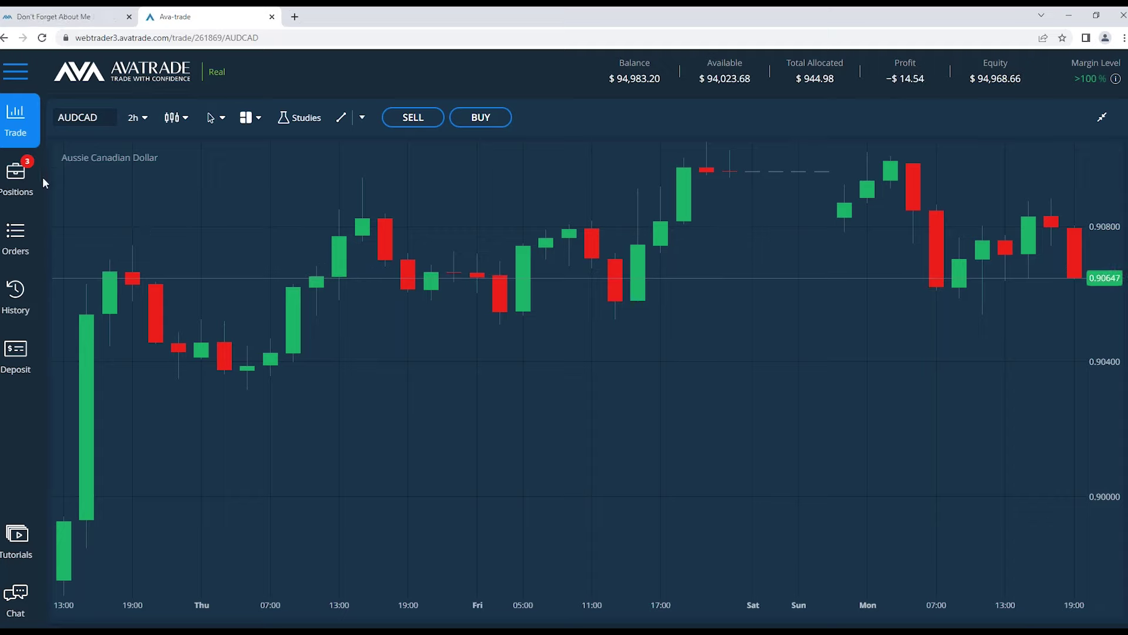
Step: Open Trading Central's Analyst Views and examine the forex ideas for USD/CAD and the Dollar Index
left_click(11, 78)
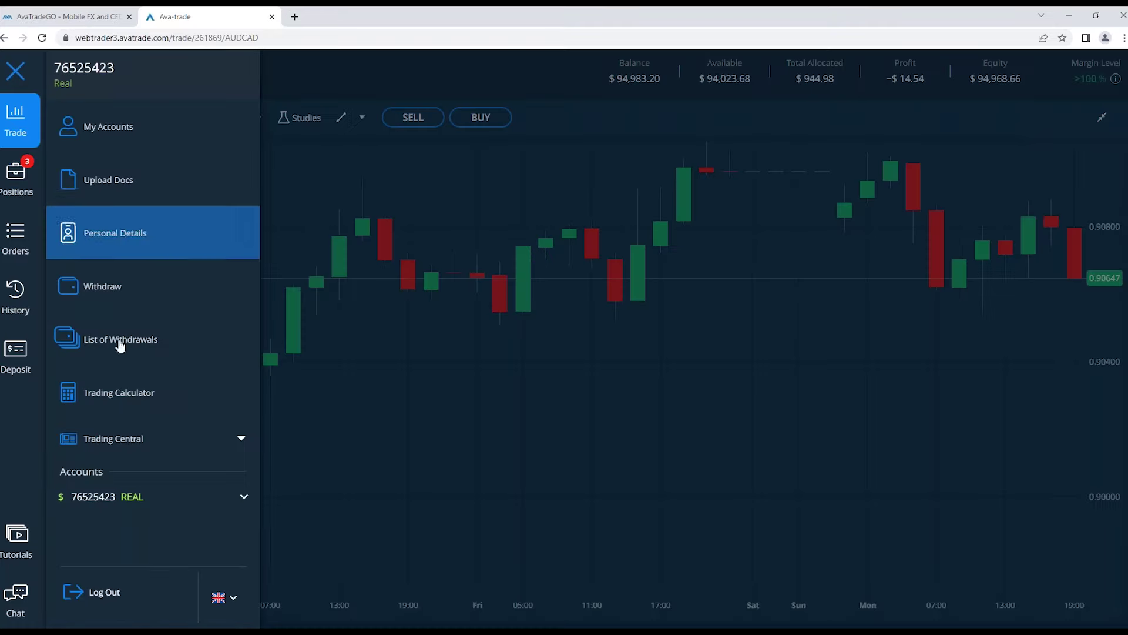
left_click(246, 440)
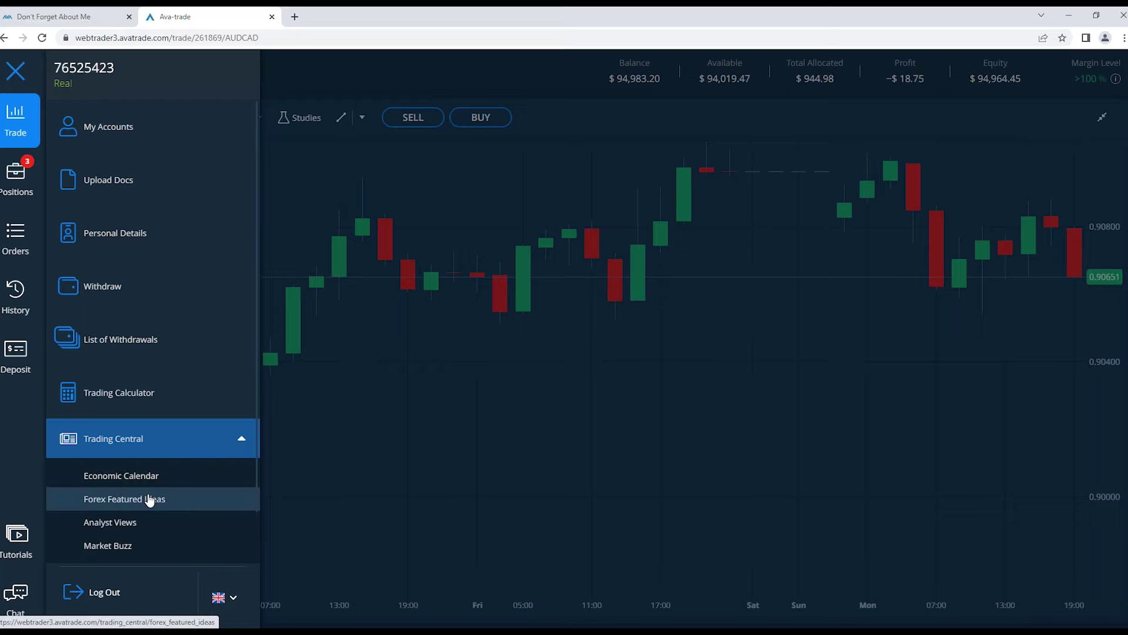
left_click(124, 526)
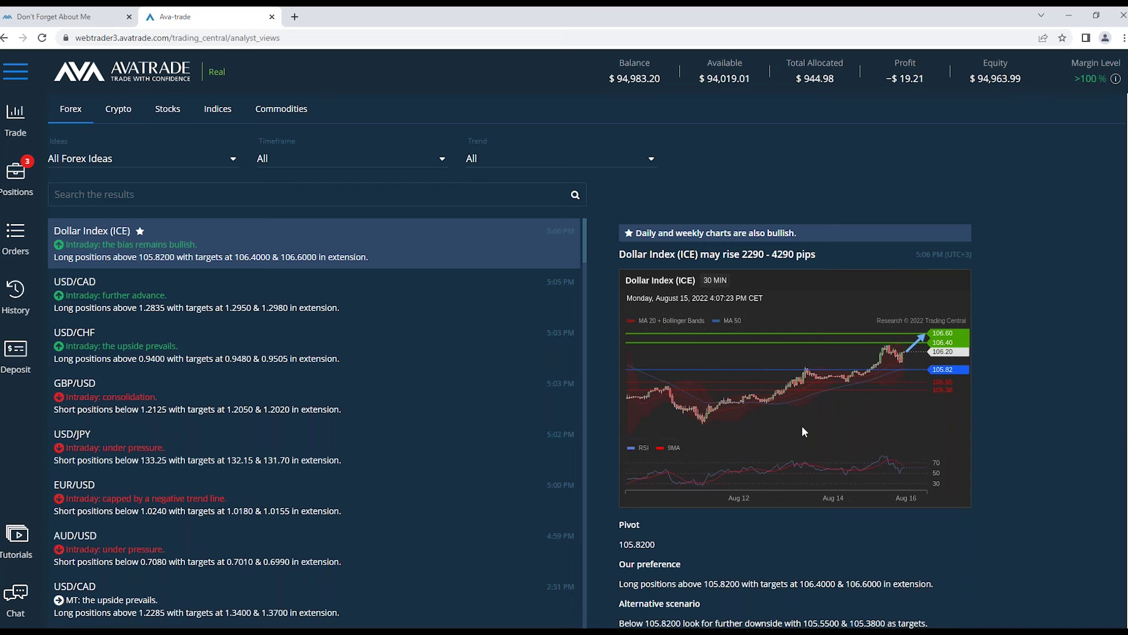
left_click(178, 310)
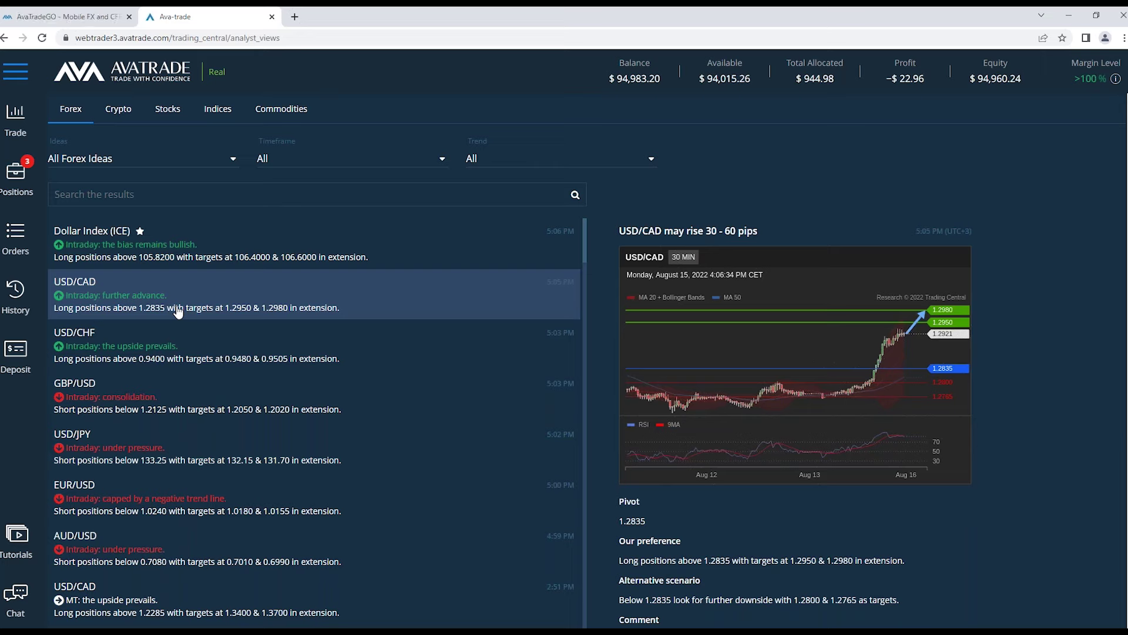
left_click(158, 250)
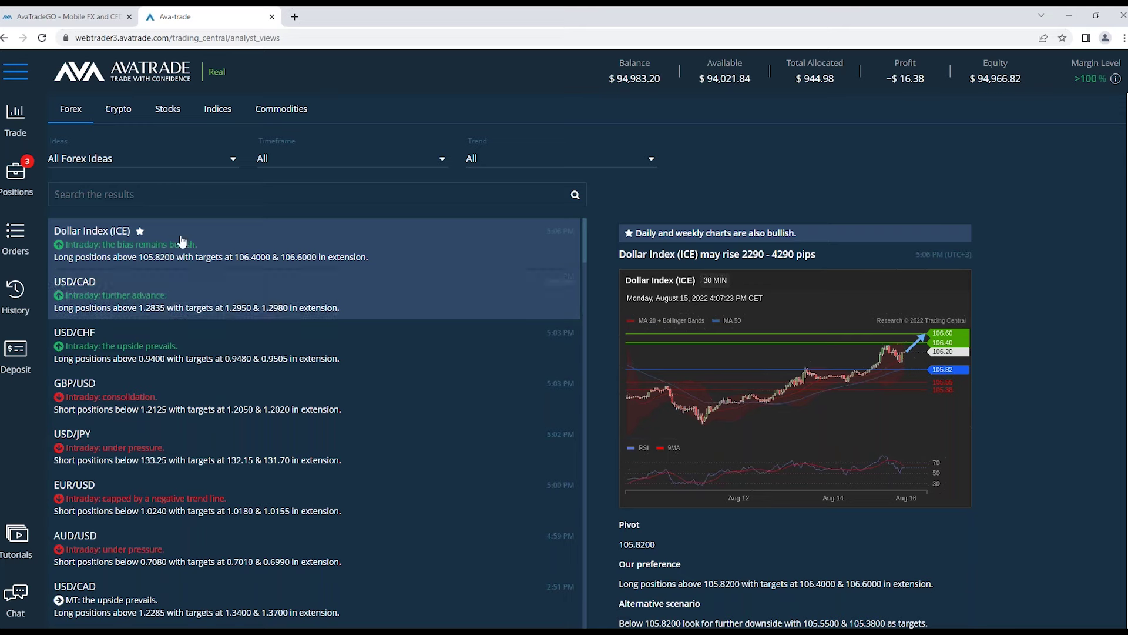
Step: Return to the trading view, find the USDCAD symbol and show its chart enlarged with a buy order open
left_click(15, 122)
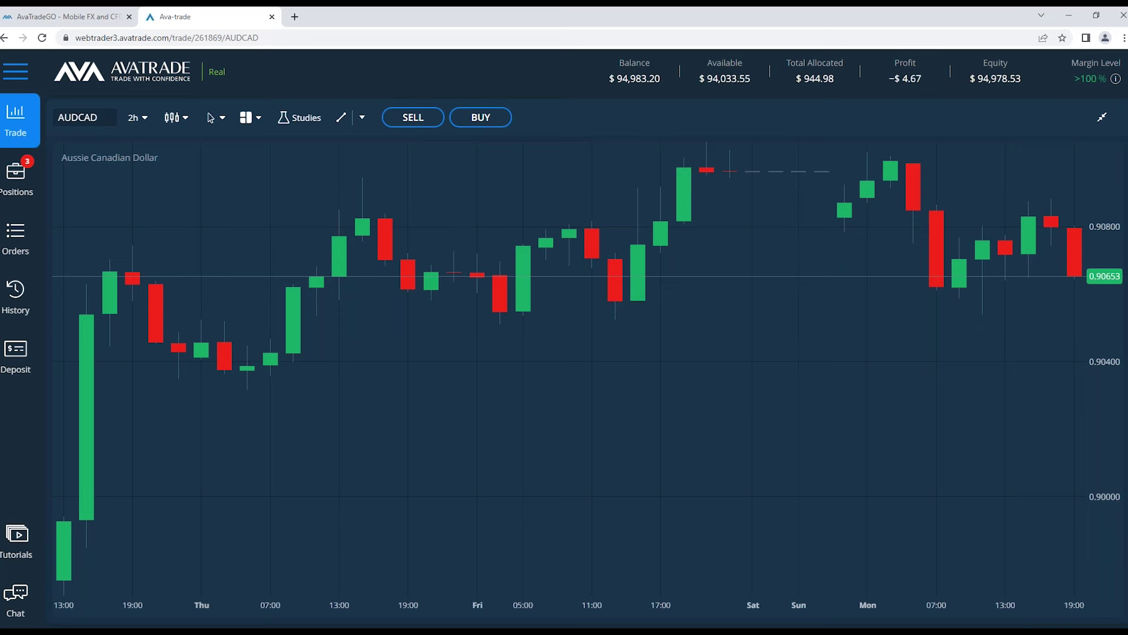
left_click(1104, 131)
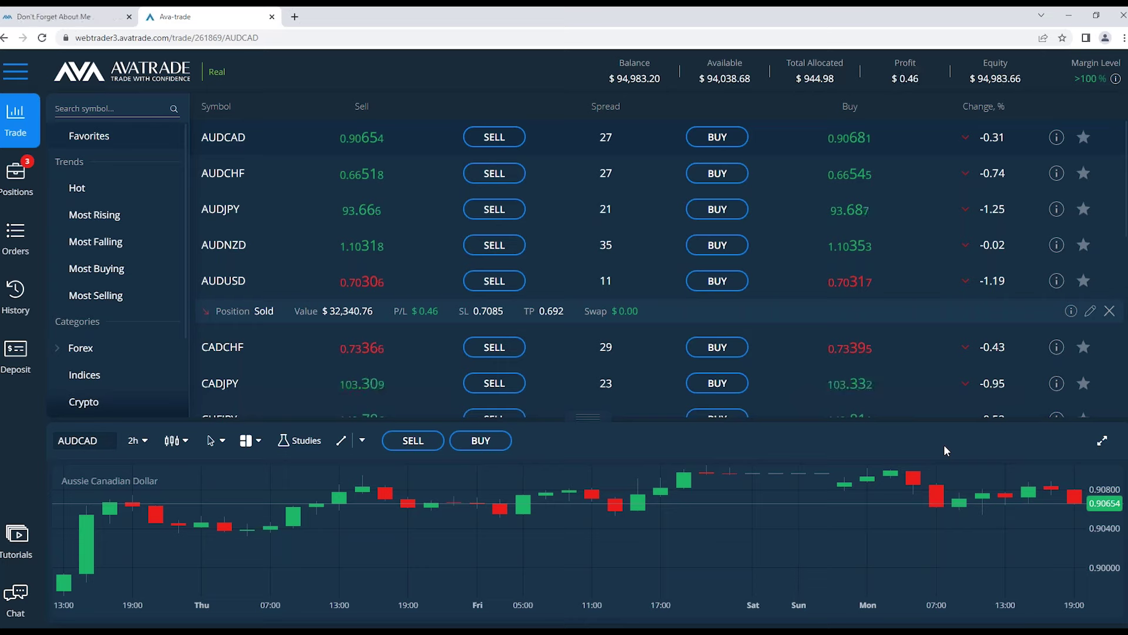
left_click(135, 108)
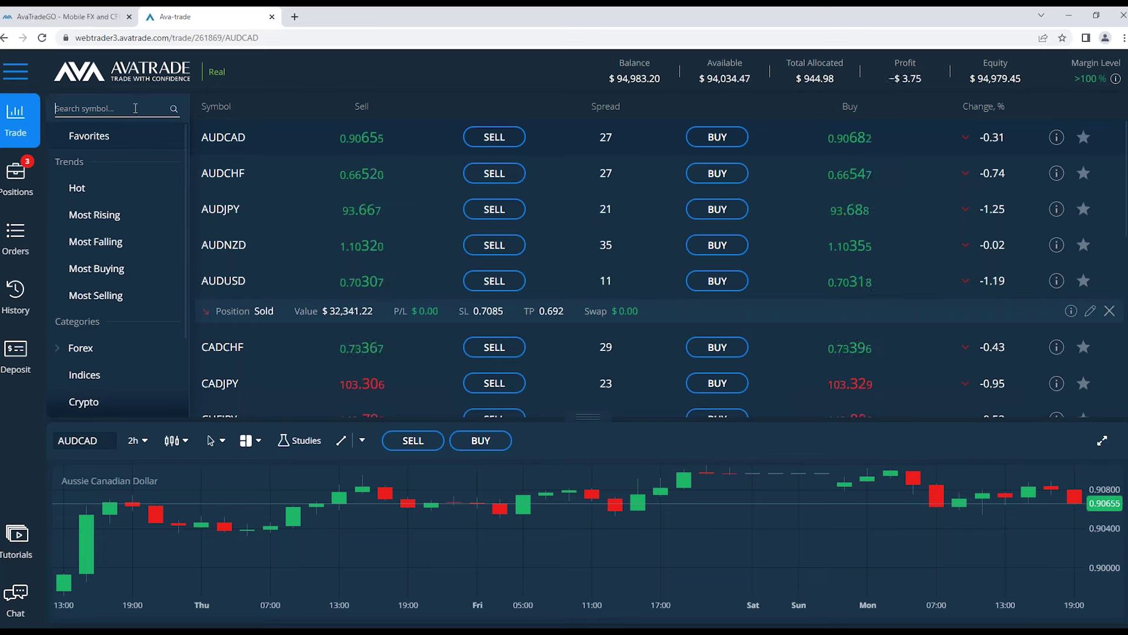
type("USDCAD")
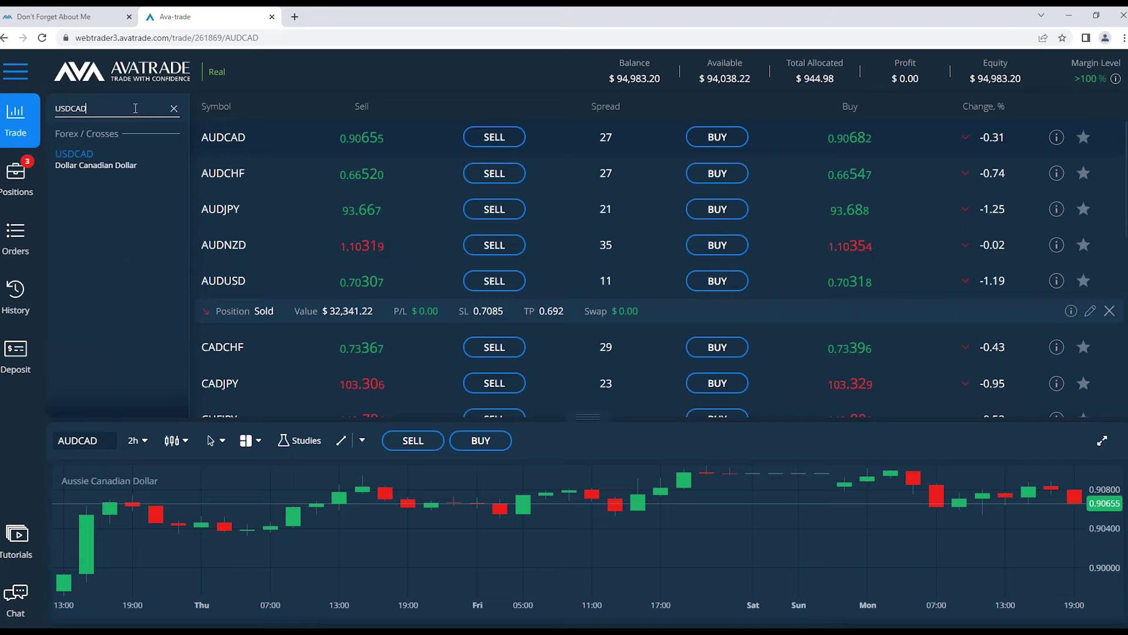
left_click(115, 156)
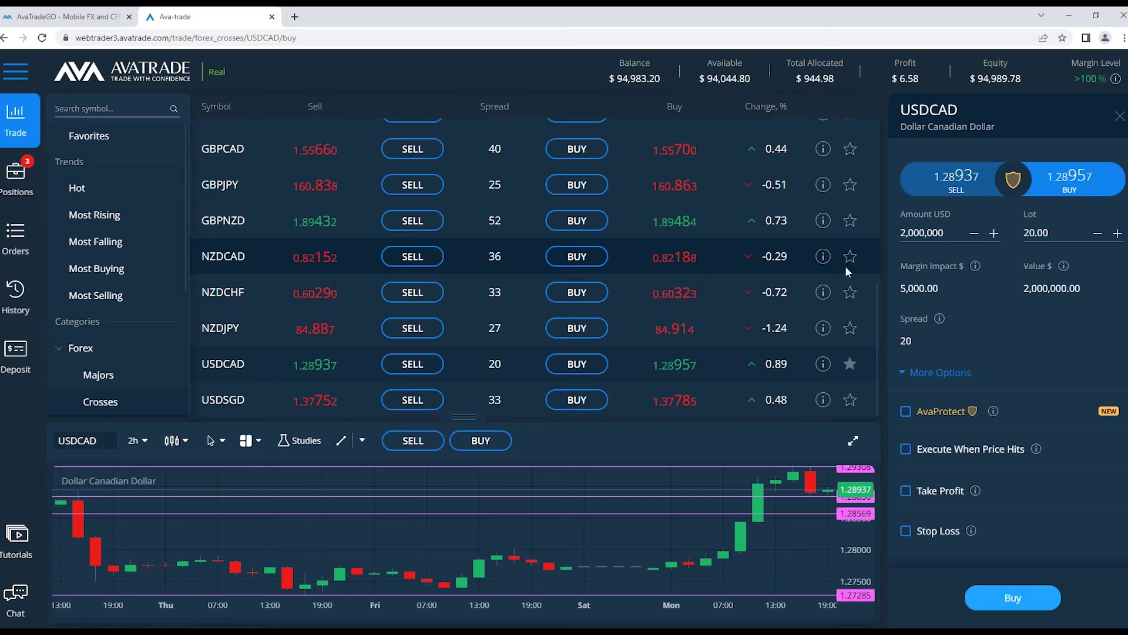
left_click(852, 441)
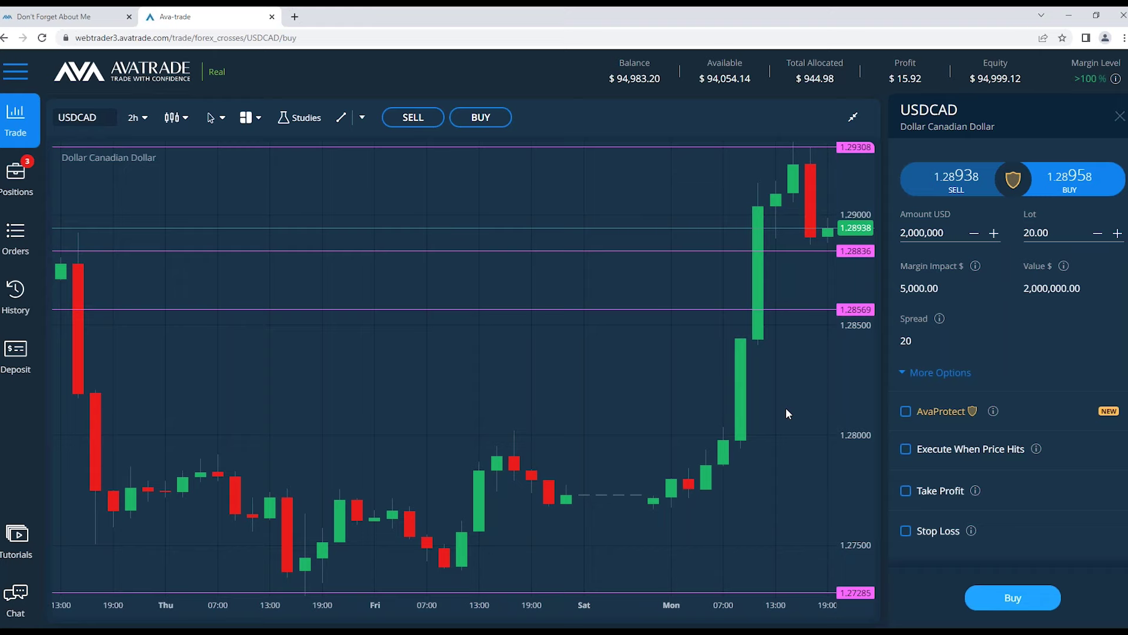
Step: Review USDCAD's wider price history on the 1d timeframe
left_click(137, 117)
scroll(138, 252, "down", 2)
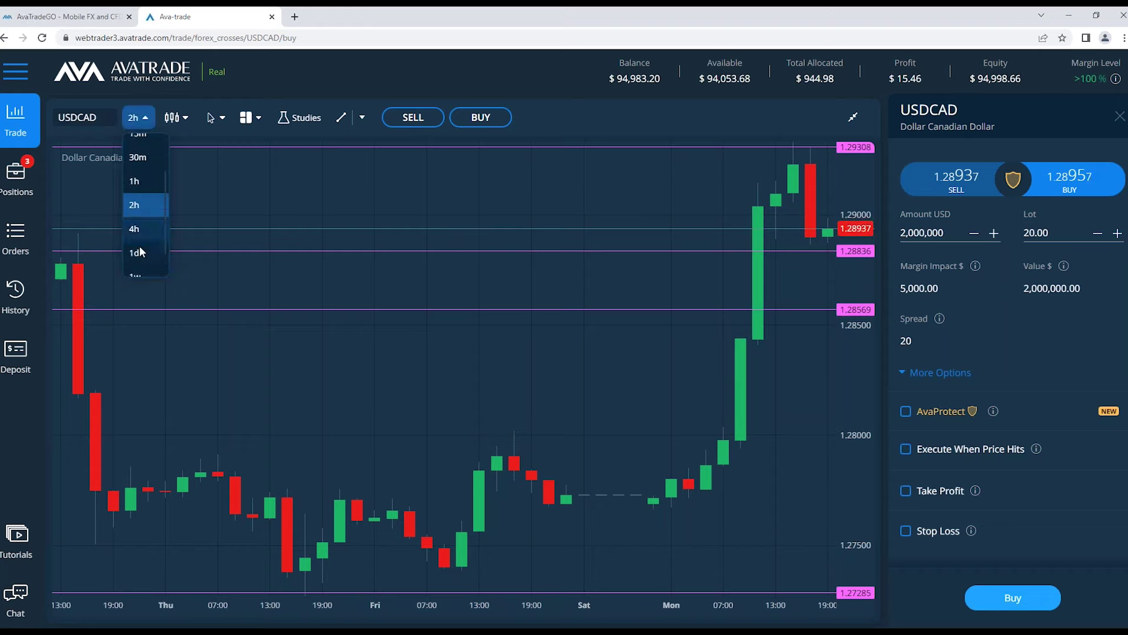
left_click(139, 255)
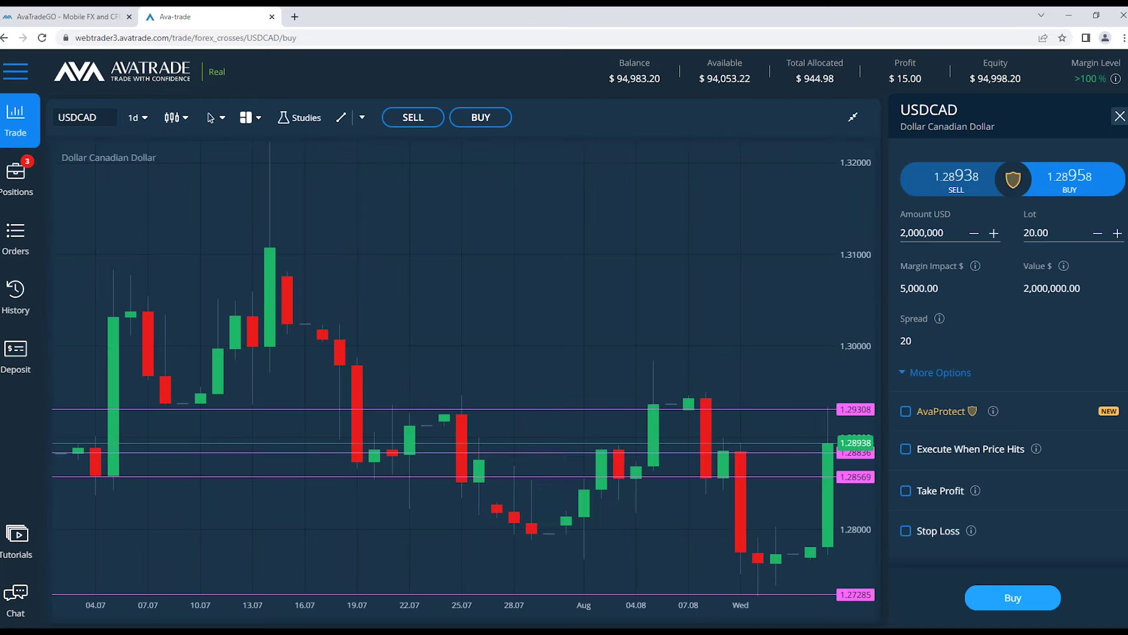
scroll(428, 532, "down", 2)
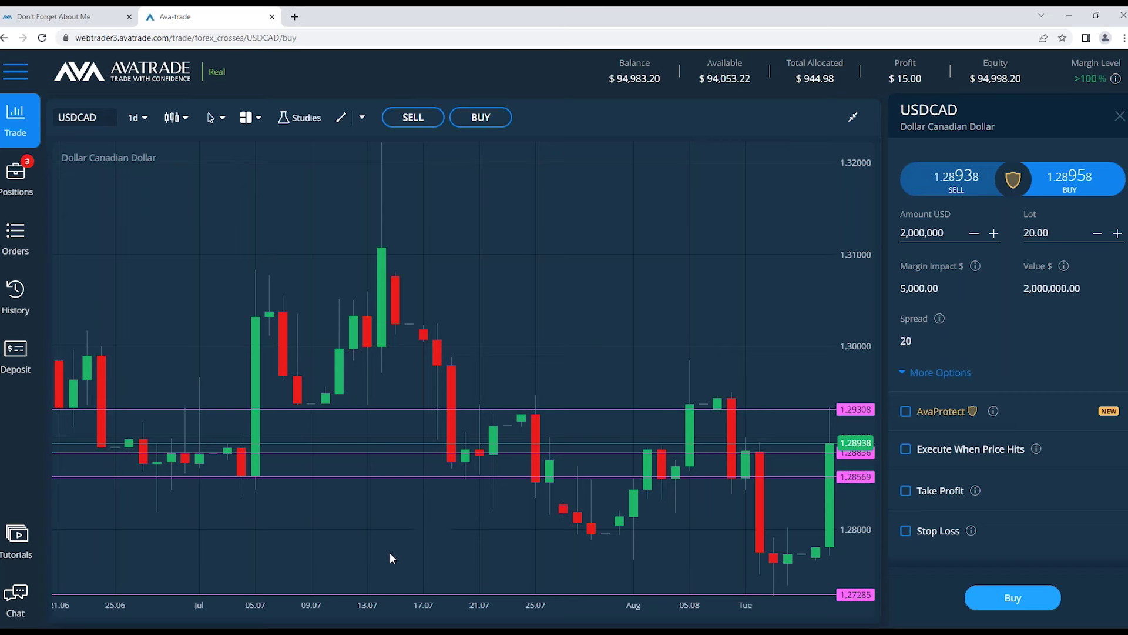
scroll(393, 541, "down", 2)
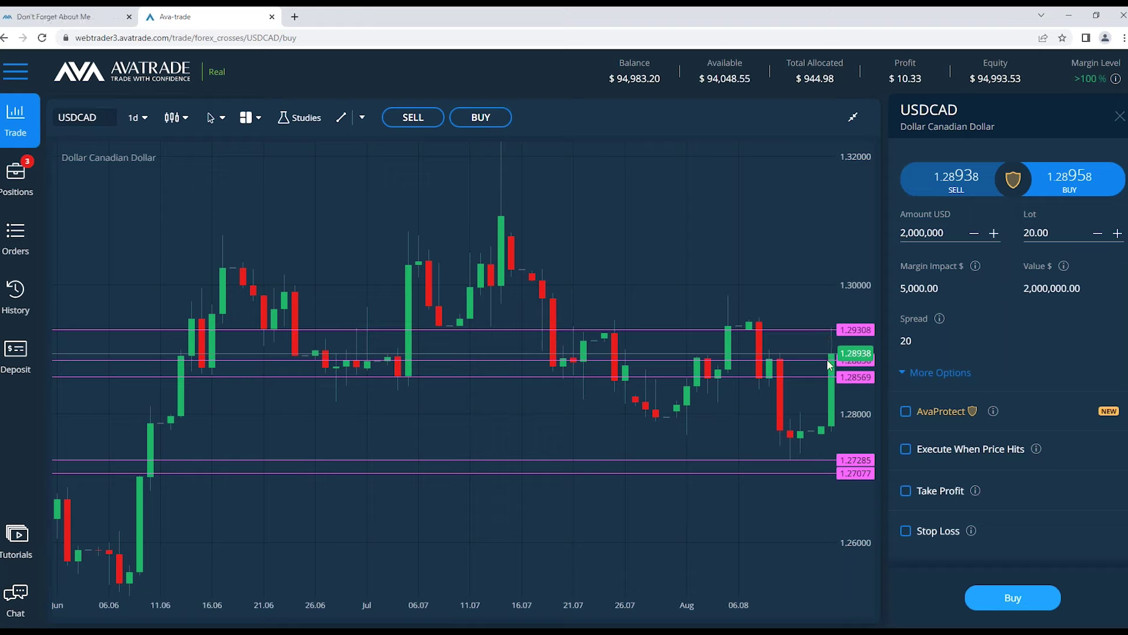
Step: Set the USDCAD chart's timeframe to 4h
left_click(135, 118)
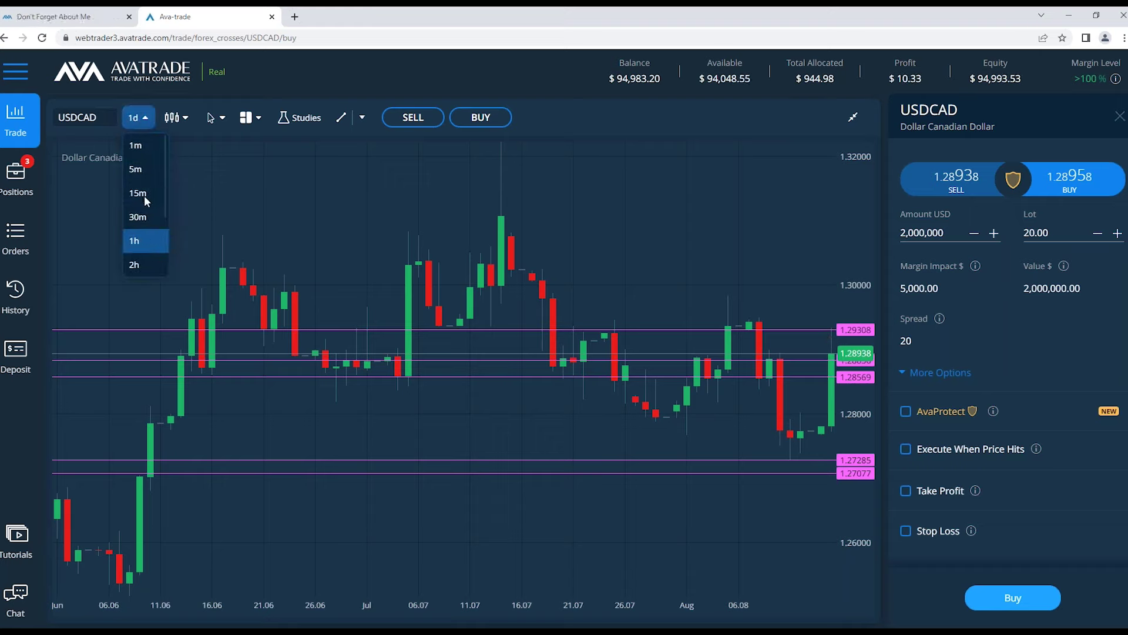
scroll(147, 244, "down", 1)
left_click(140, 229)
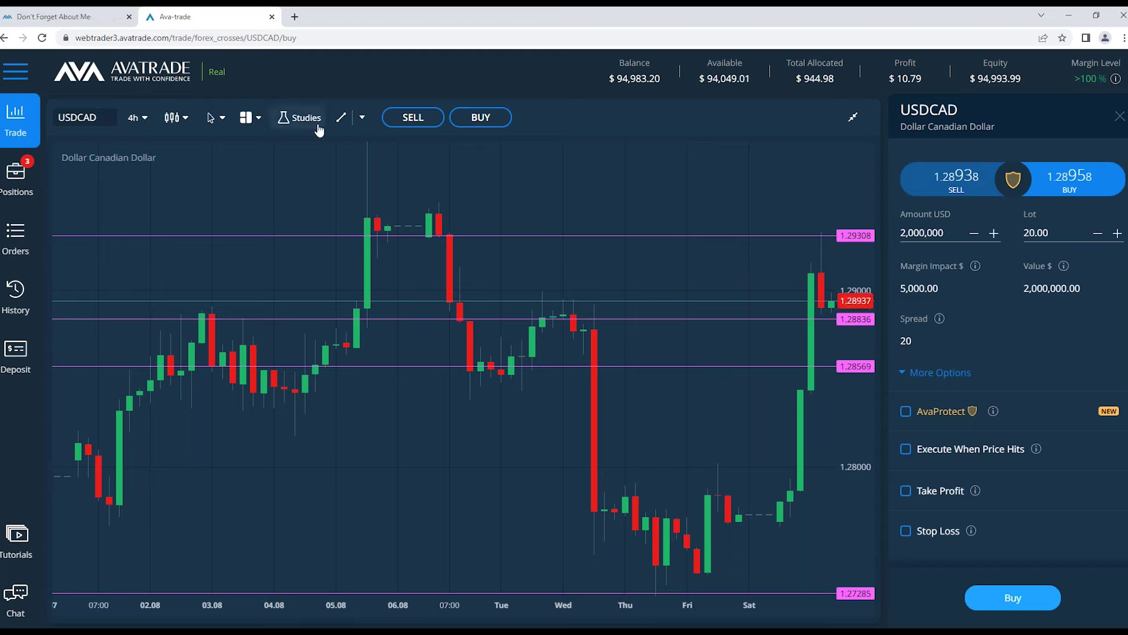
Step: Draw a price line on the USDCAD chart at about 1.2939, just above the most recent high
left_click(362, 117)
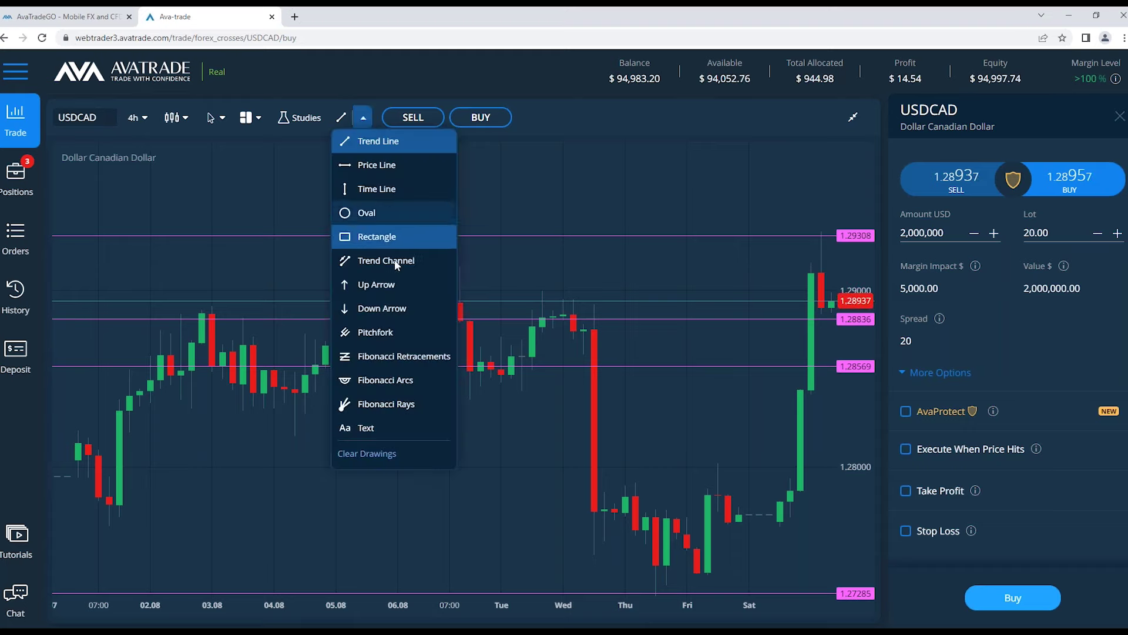
left_click(370, 165)
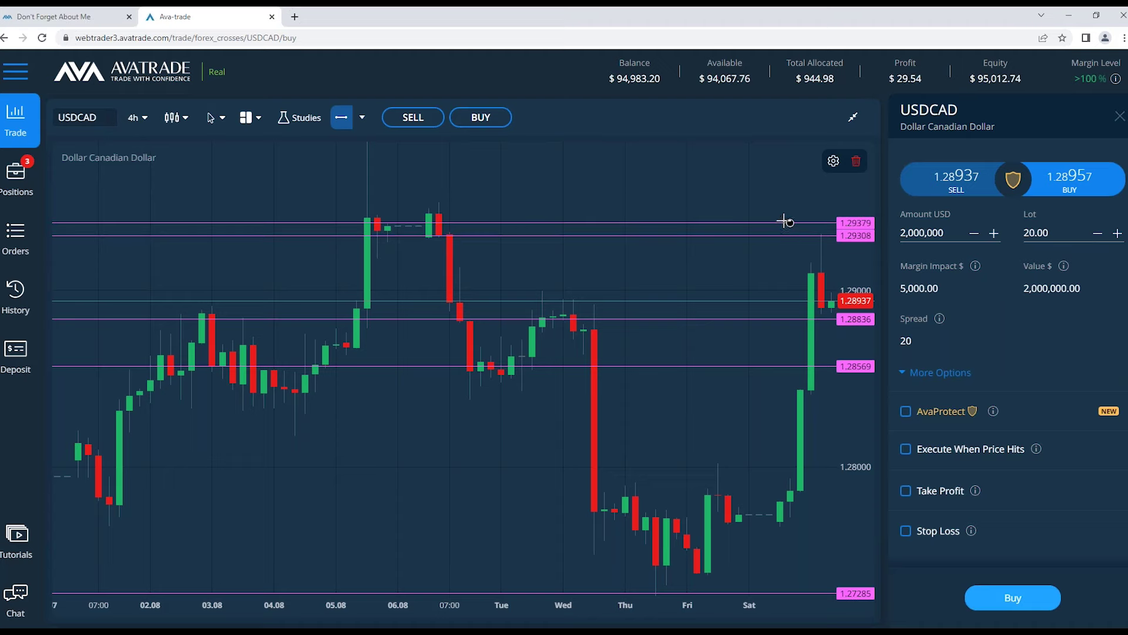
left_click(780, 220)
left_click(822, 226)
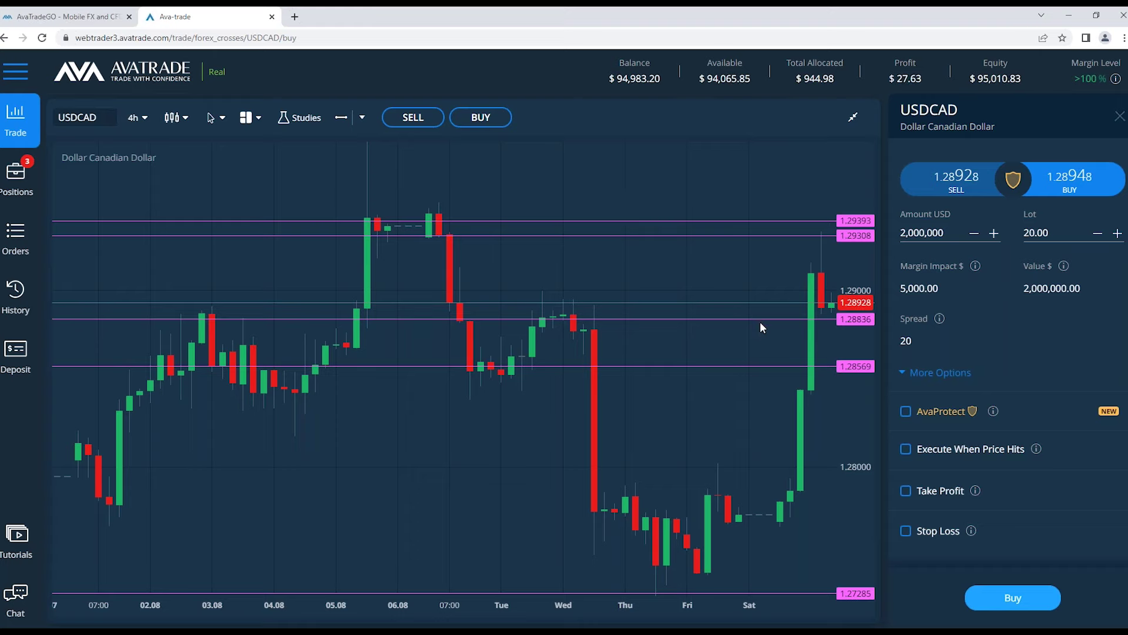
Step: Move the price line just below the current USDCAD price to about 1.2886 and set the chart's timeframe to 15m
mouse_move(791, 317)
left_mouse_down()
mouse_move(783, 307)
mouse_move(781, 318)
left_mouse_up()
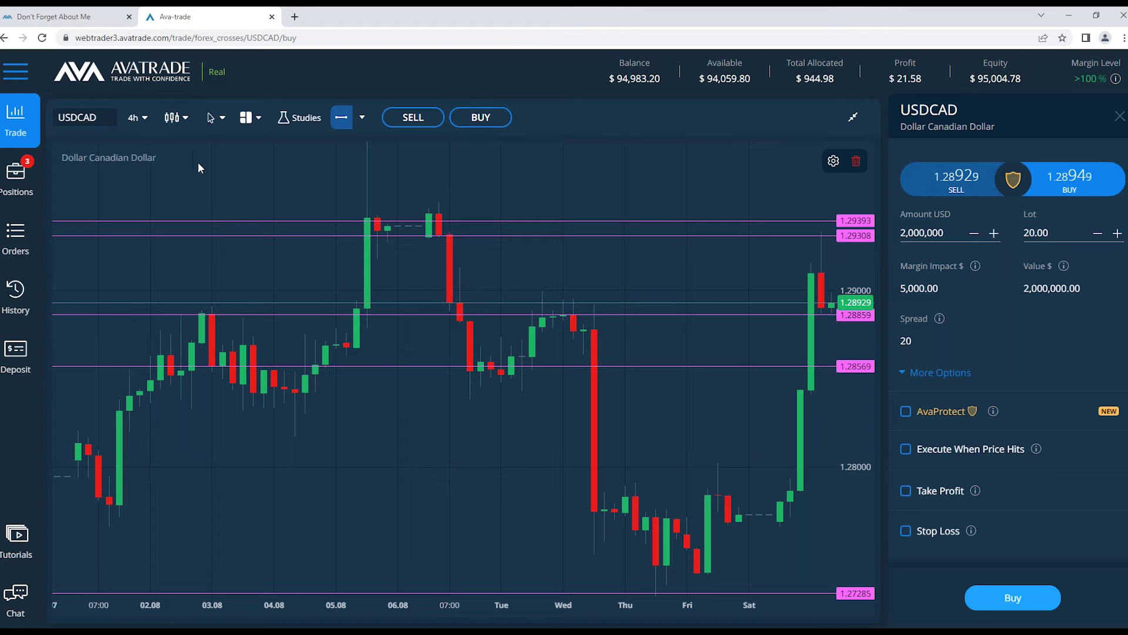
left_click(138, 118)
left_click(146, 193)
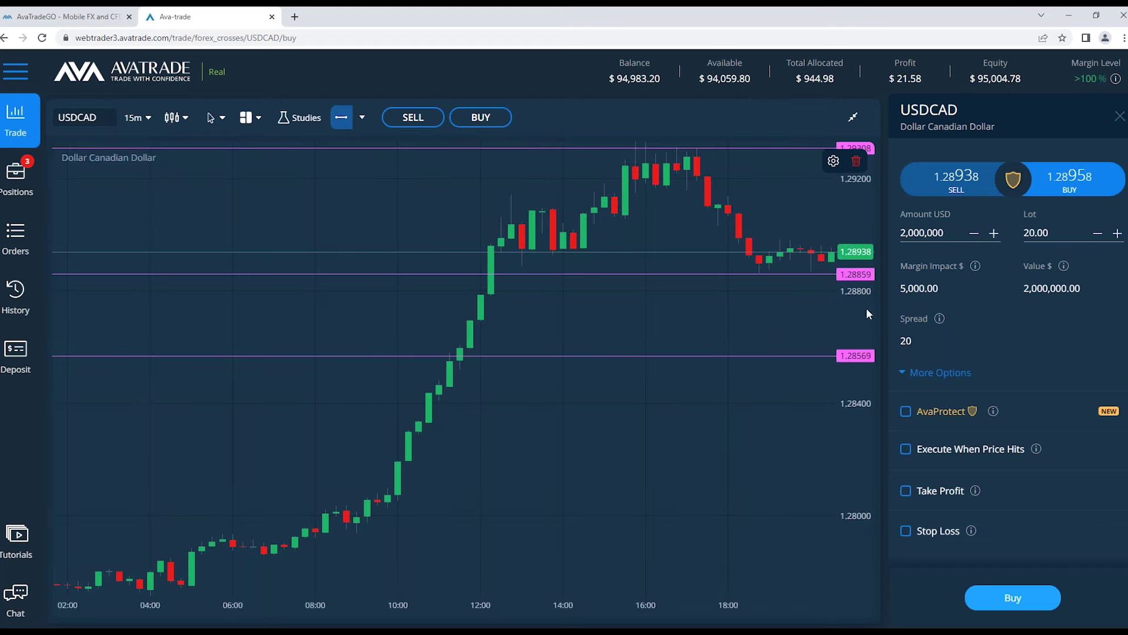
Step: Move the lowest visible price line up to about 1.2882 and draw another at about 1.2927, just below the recent high
double_click(824, 354)
left_click(690, 185)
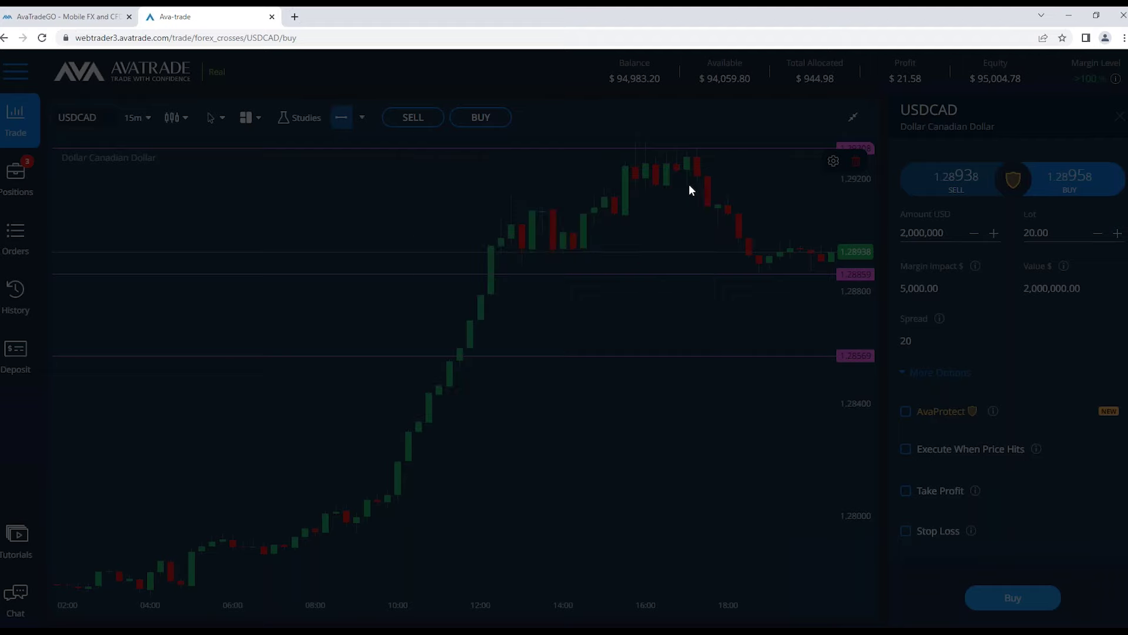
left_click_drag(784, 353, 786, 285)
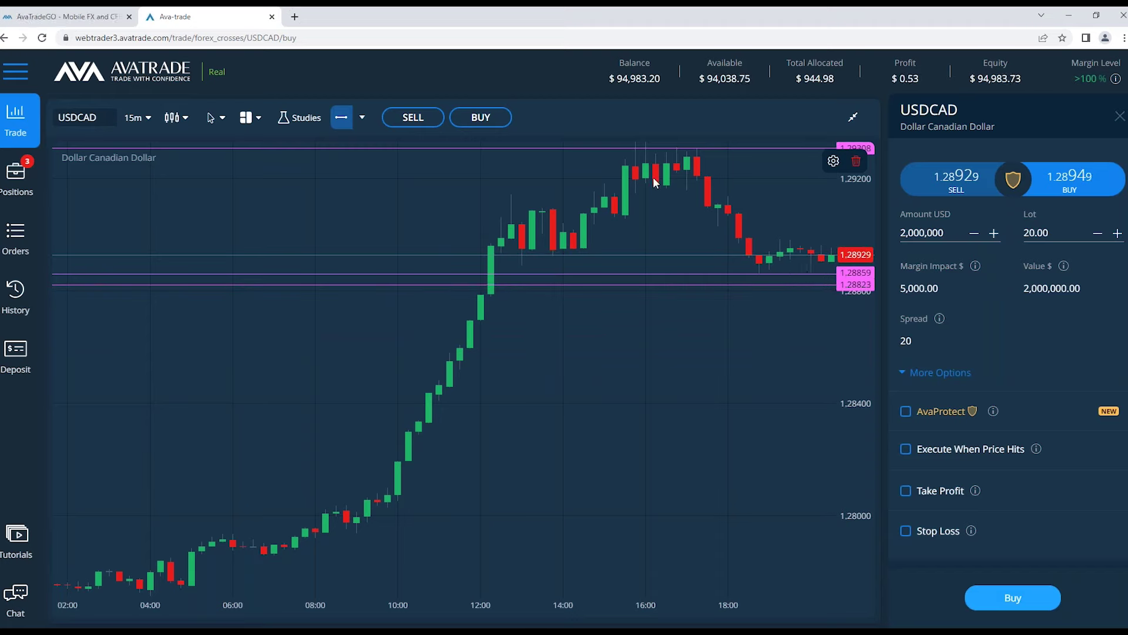
left_click(350, 126)
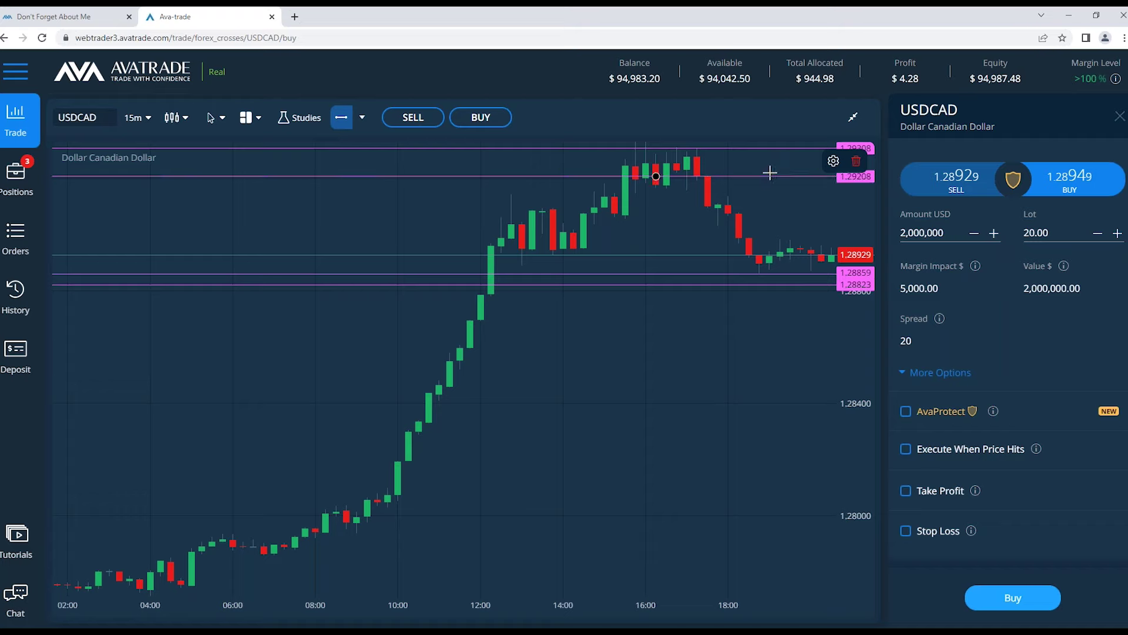
left_click(808, 158)
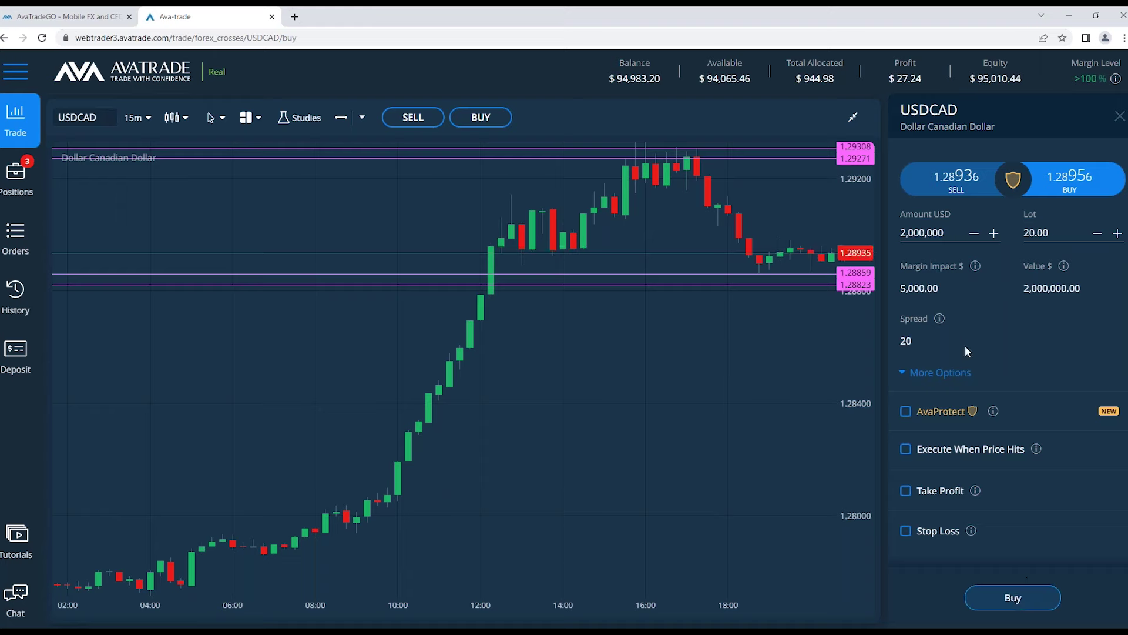
Step: Enable Take Profit on the USDCAD buy order and set its price to 1.2927
left_click(906, 489)
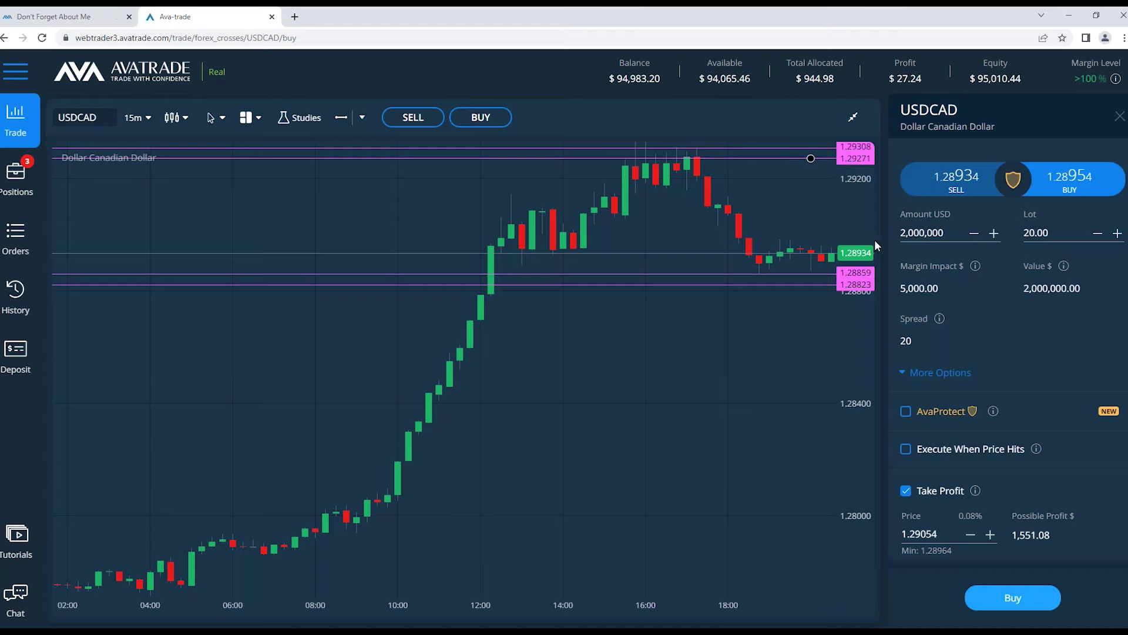
left_click(956, 535)
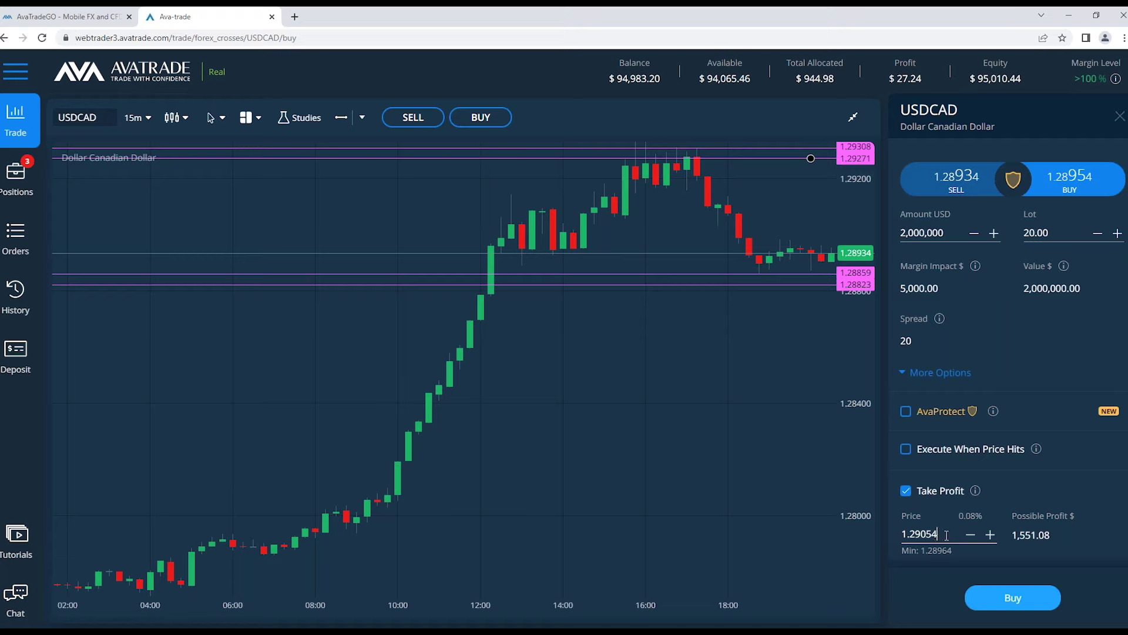
key("BackSpace")
key("BackSpace")
key("BackSpace")
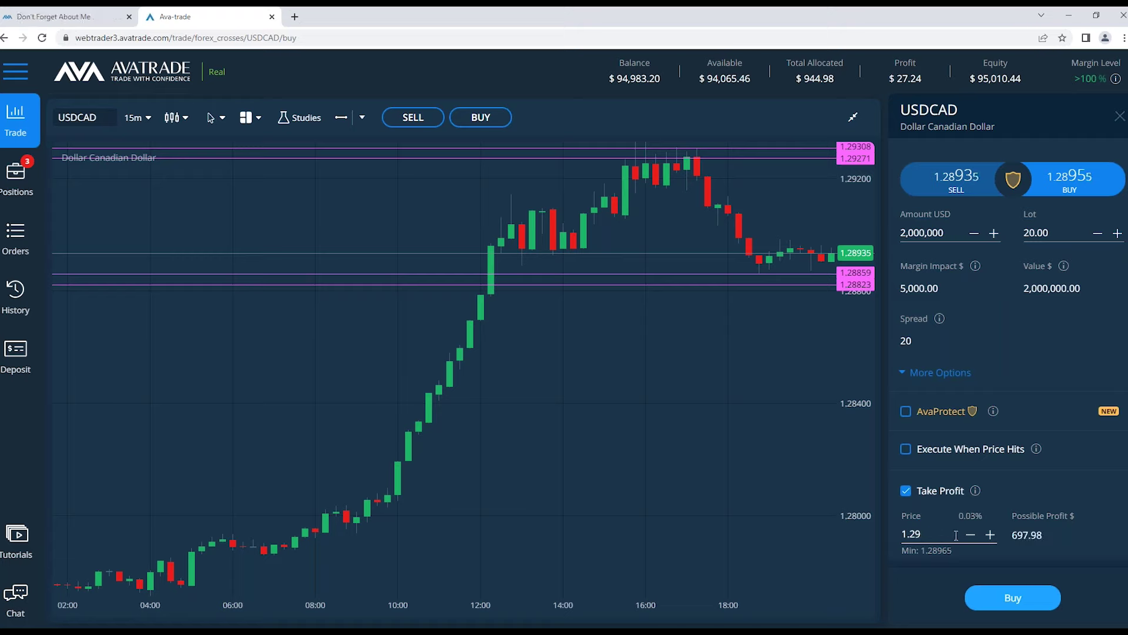
type("27")
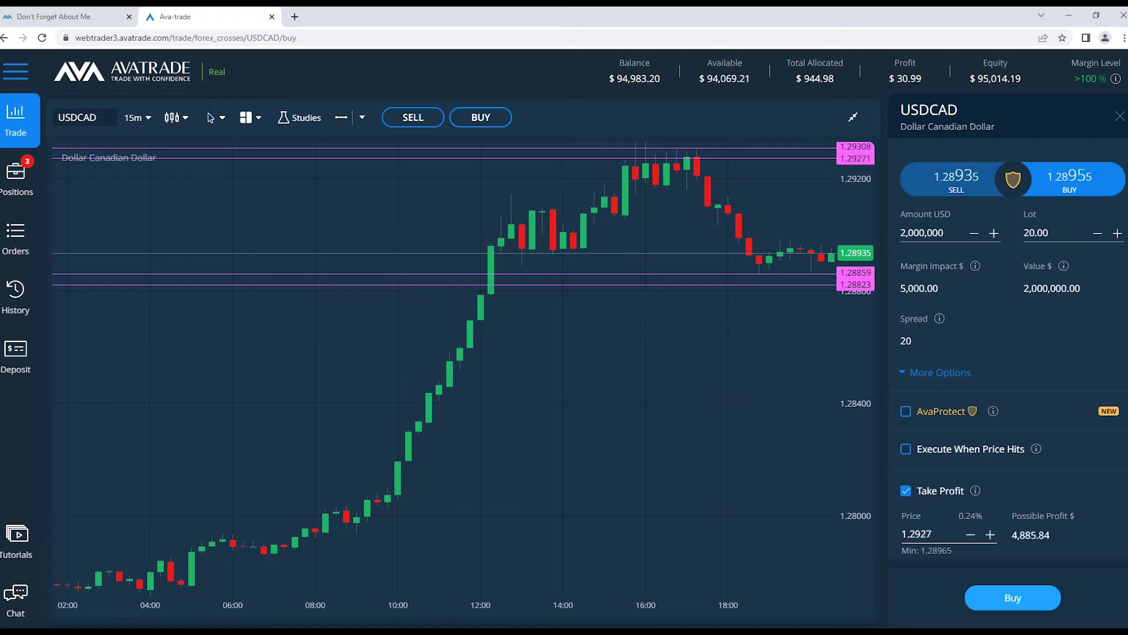
left_click(1096, 483)
Step: Enable Stop Loss on the USDCAD buy order and set its price to 1.2880
scroll(1088, 498, "down", 1)
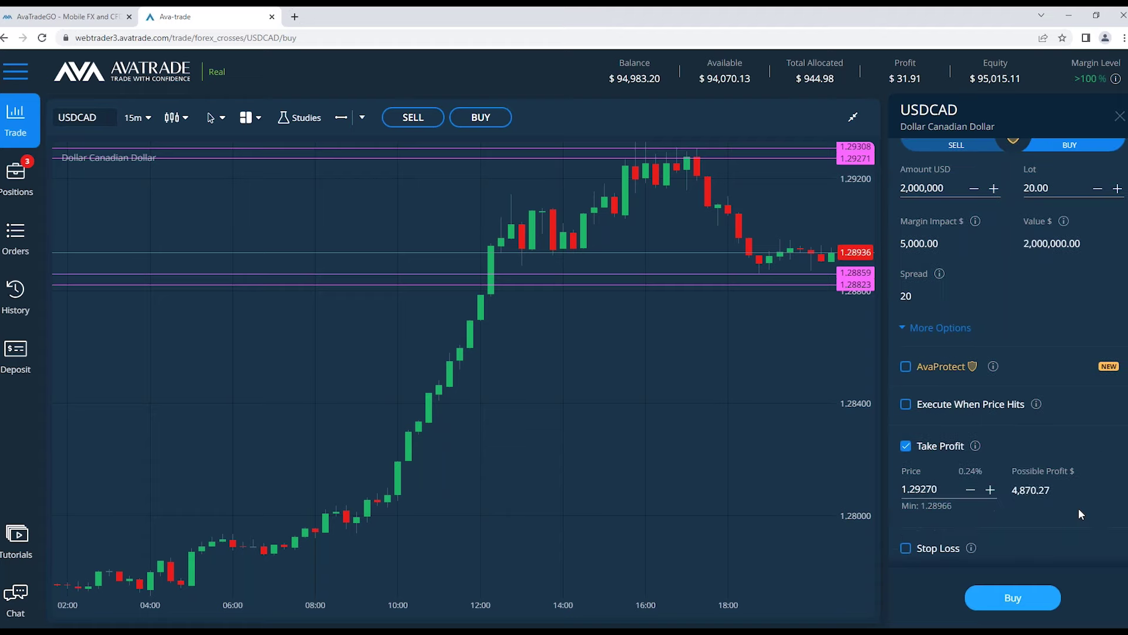
left_click(906, 548)
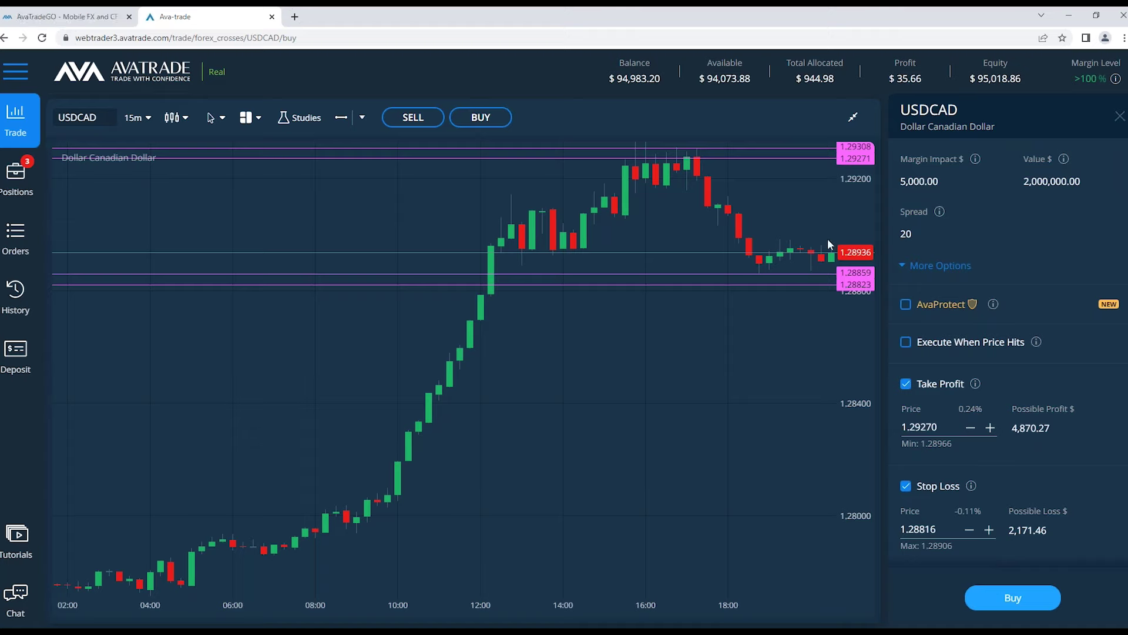
left_click(909, 545)
key("BackSpace")
key("BackSpace")
key("BackSpace")
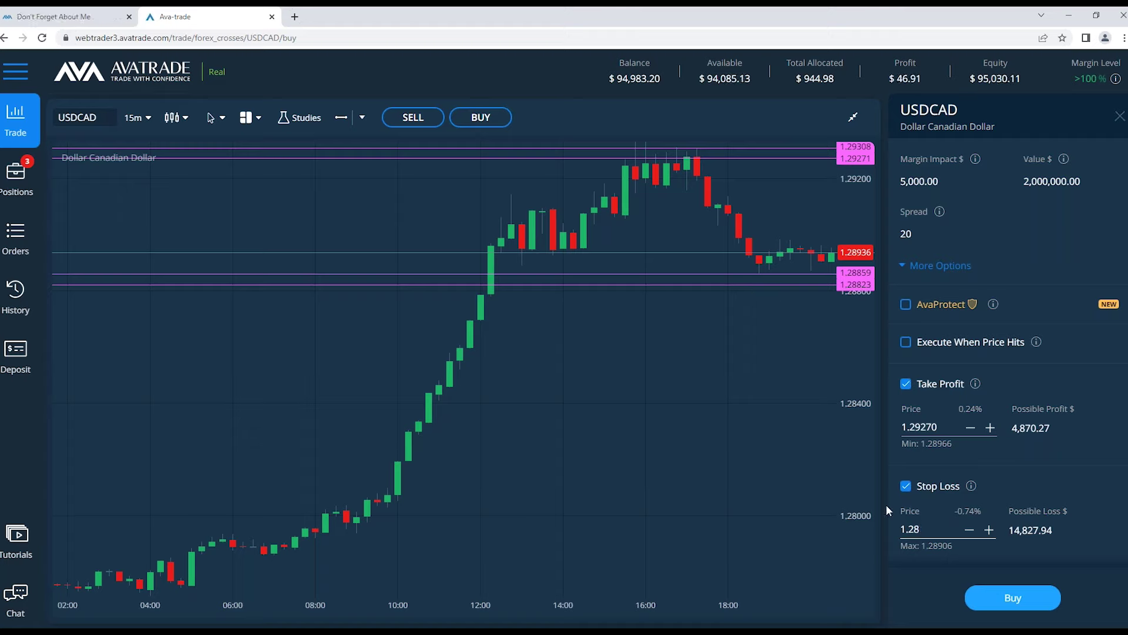
type("800")
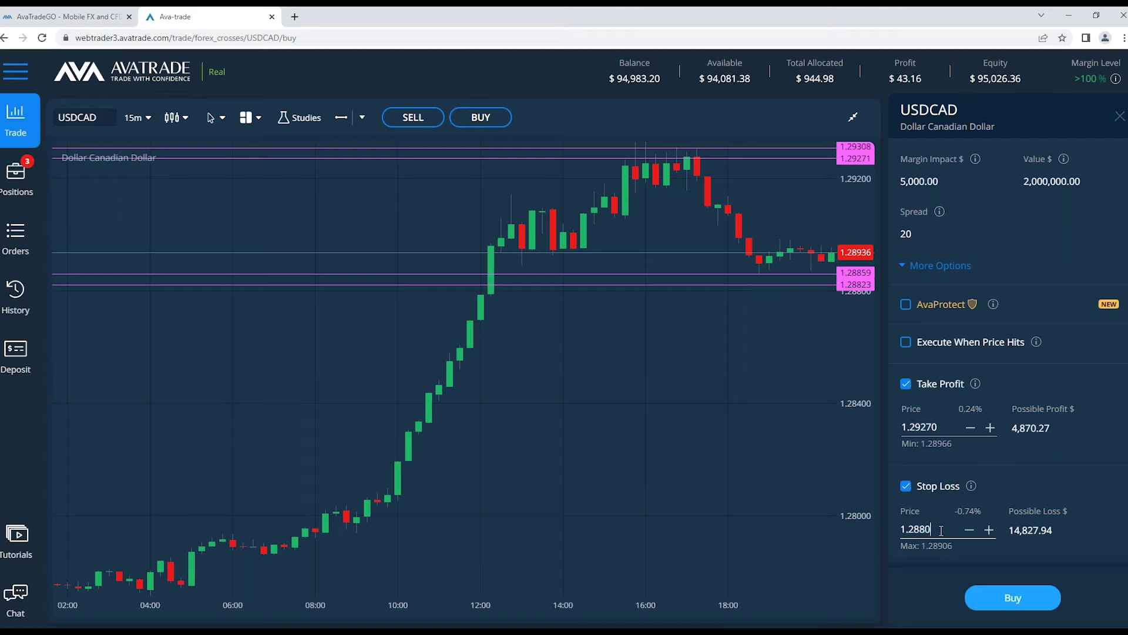
left_click(1046, 424)
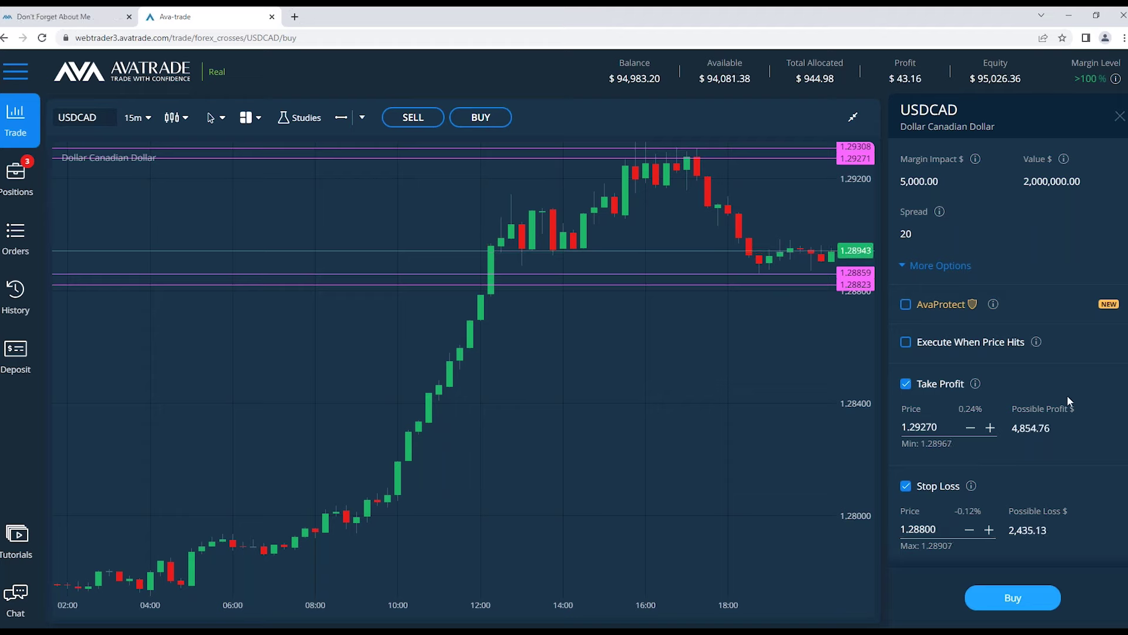
Step: Set the order's lot size to 1 and check the possible profit and loss
scroll(1066, 402, "up", 2)
left_click(1060, 237)
key("BackSpace")
key("BackSpace")
key("BackSpace")
key("BackSpace")
type("1")
key("BackSpace")
key("BackSpace")
type("1")
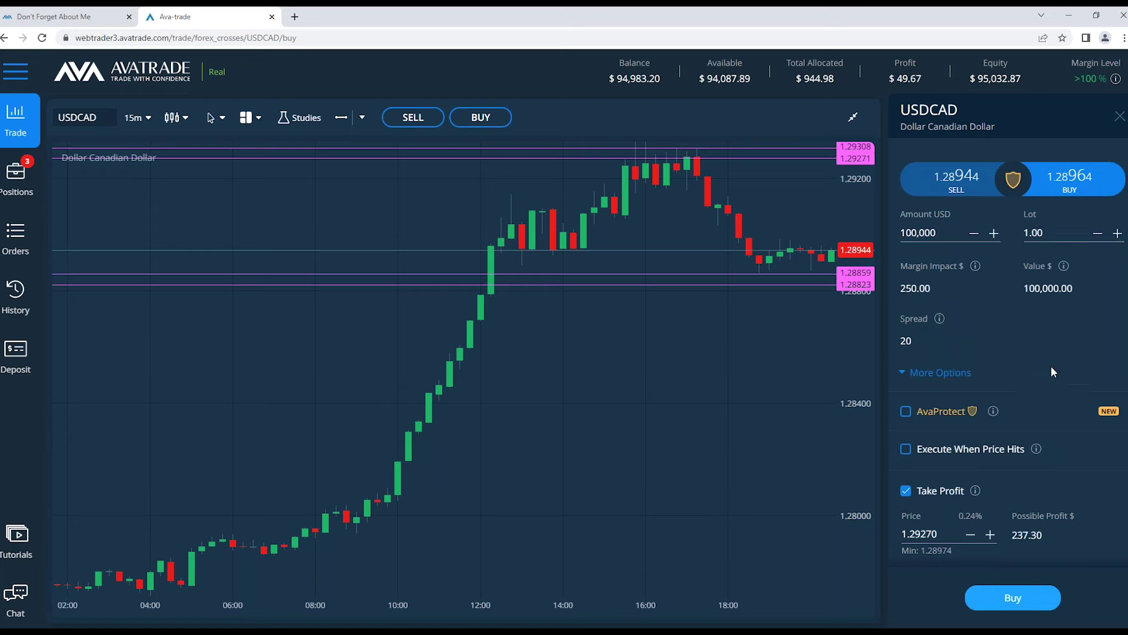
scroll(1077, 397, "down", 2)
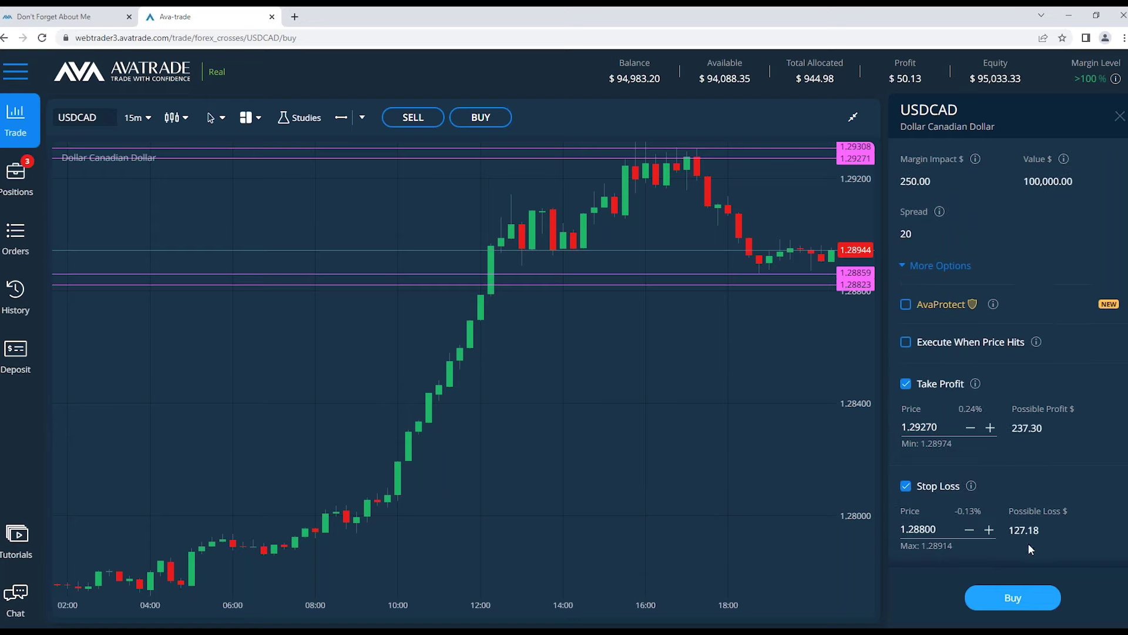
Step: Set the lot size to 2, check the possible profit and loss, and place the USDCAD buy order
scroll(1028, 543, "up", 2)
left_click(1052, 233)
key("BackSpace")
key("BackSpace")
key("BackSpace")
key("BackSpace")
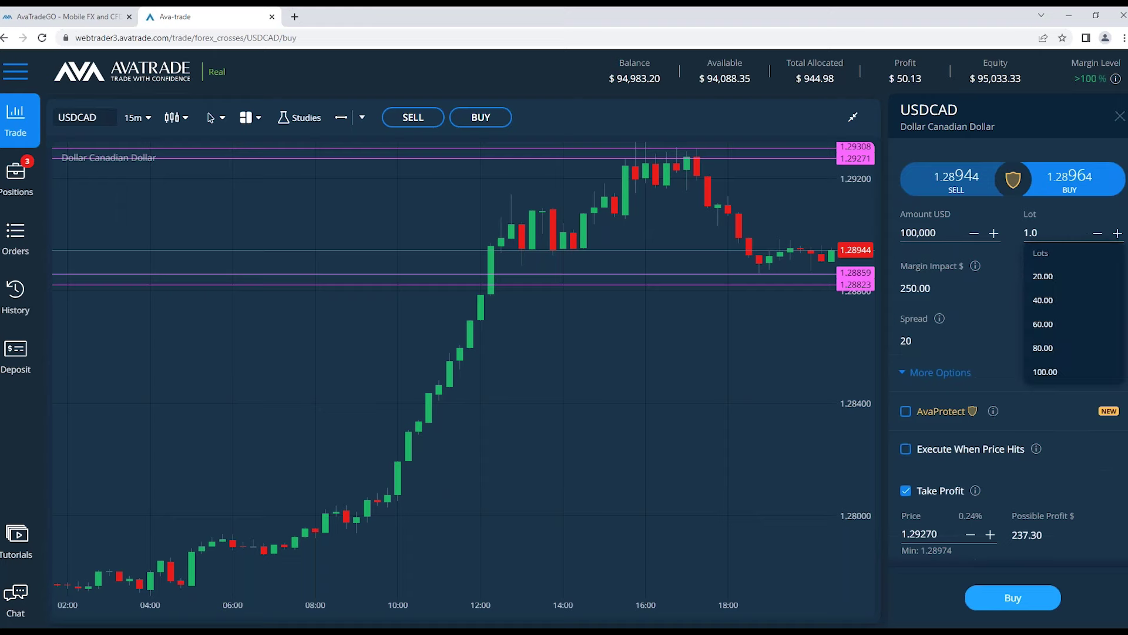
type("2")
left_click(1061, 350)
scroll(1062, 351, "down", 2)
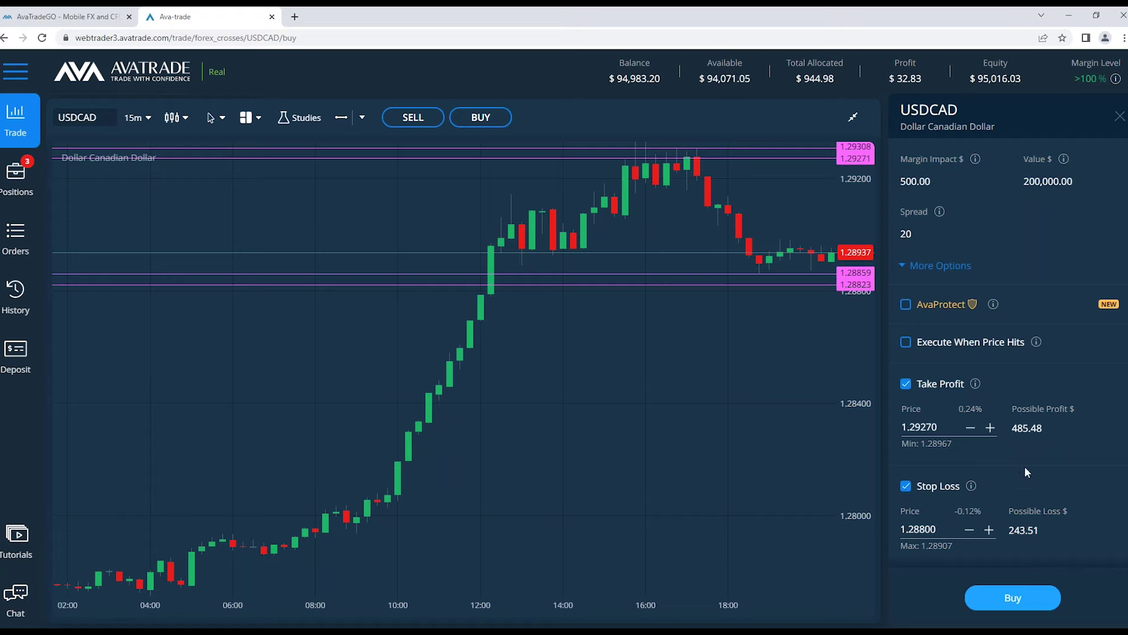
left_click(1023, 599)
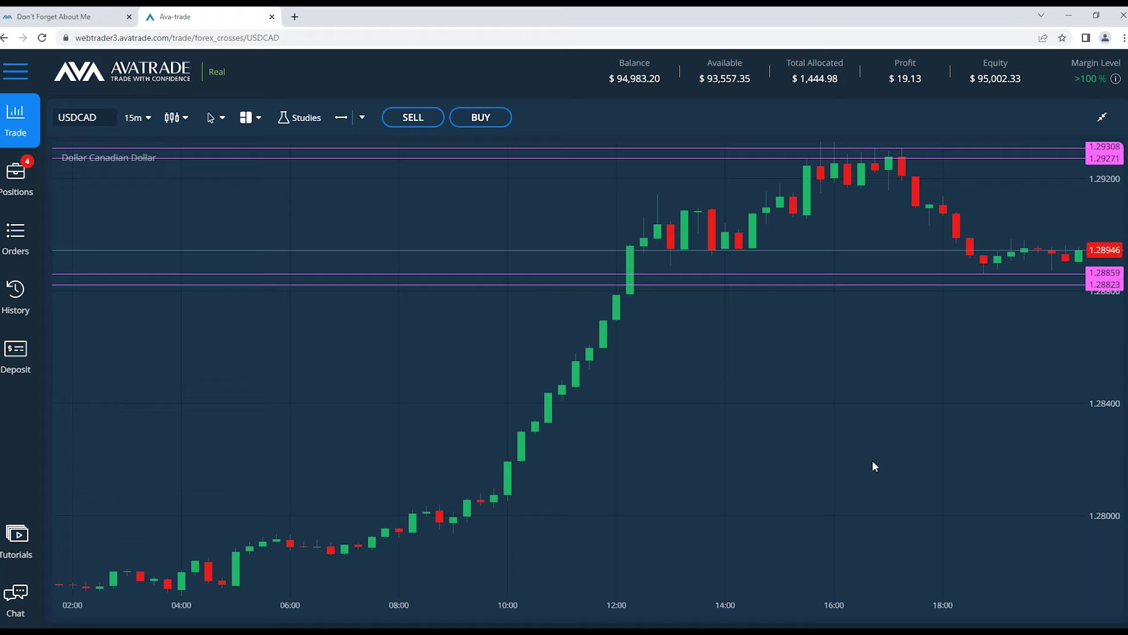
Step: Open another USDCAD buy order and enable Take Profit and Stop Loss at their default prices
left_click(481, 117)
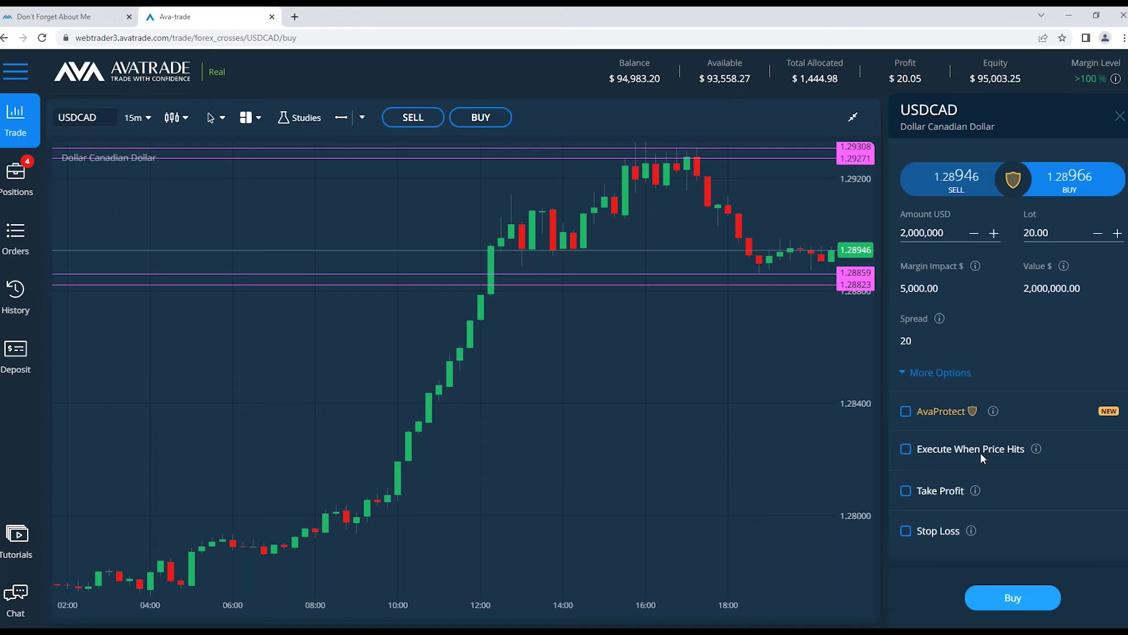
left_click(907, 491)
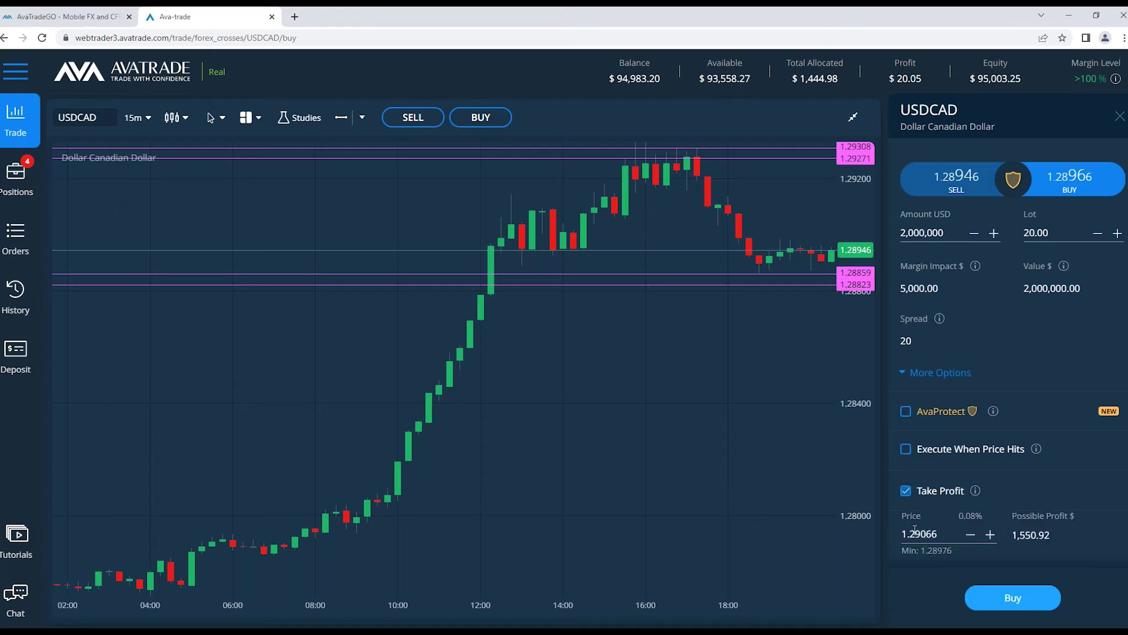
scroll(929, 553, "down", 1)
left_click(906, 548)
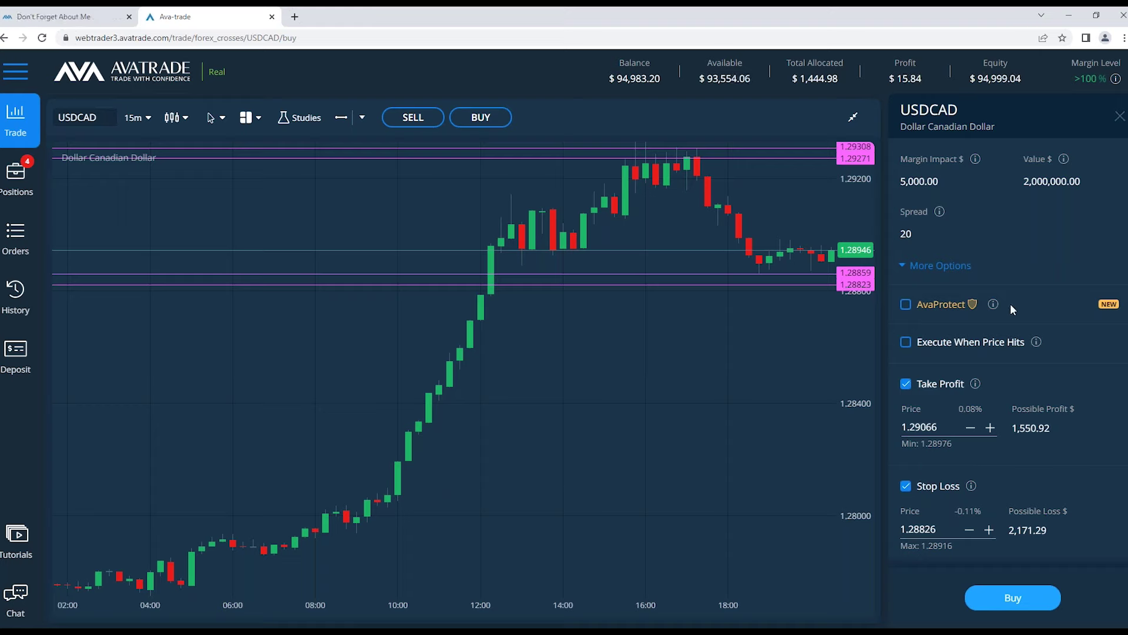
scroll(1042, 284, "up", 2)
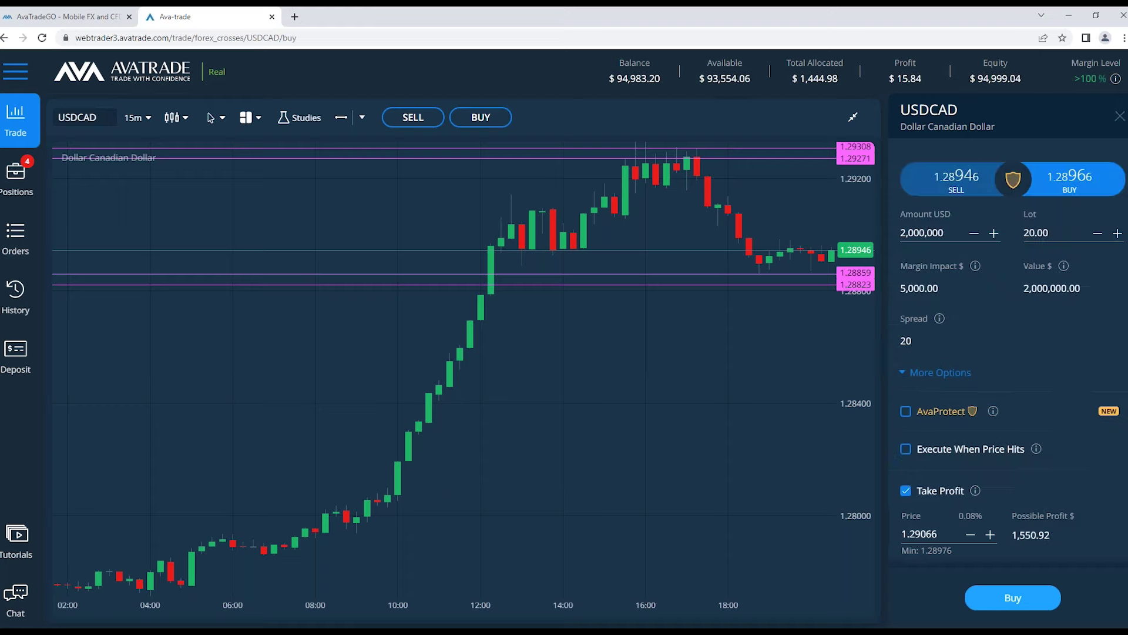